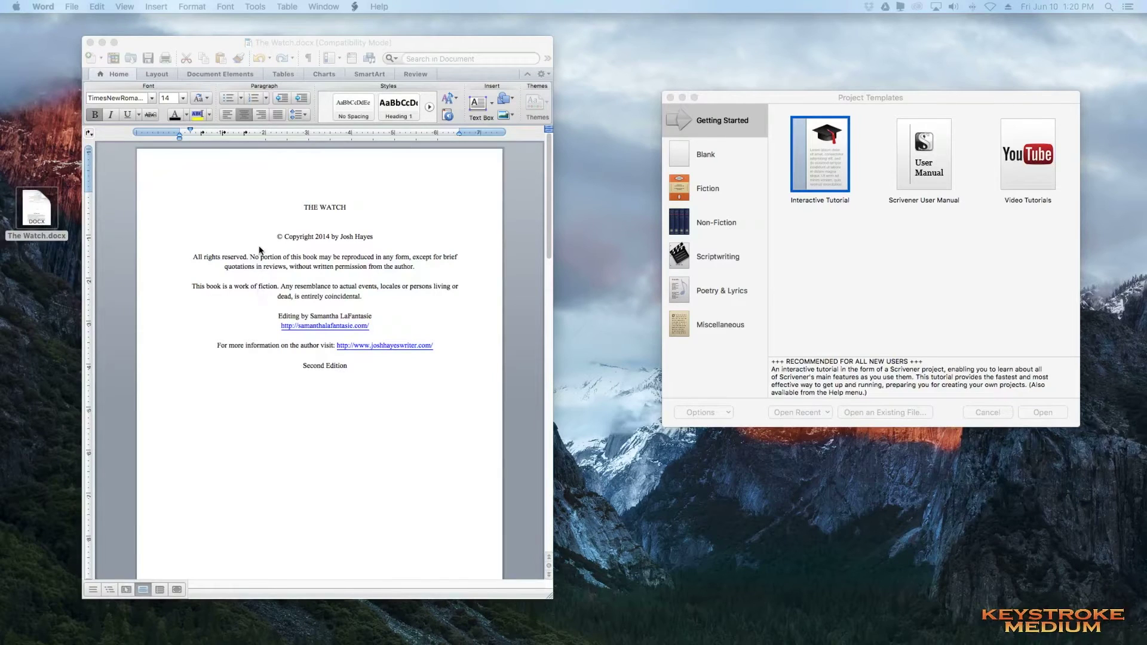
- Close the Word manuscript window and centre the Project Templates chooser
{"action": "scroll", "coordinate": [330, 311], "scroll_direction": "down", "scroll_amount": 5}
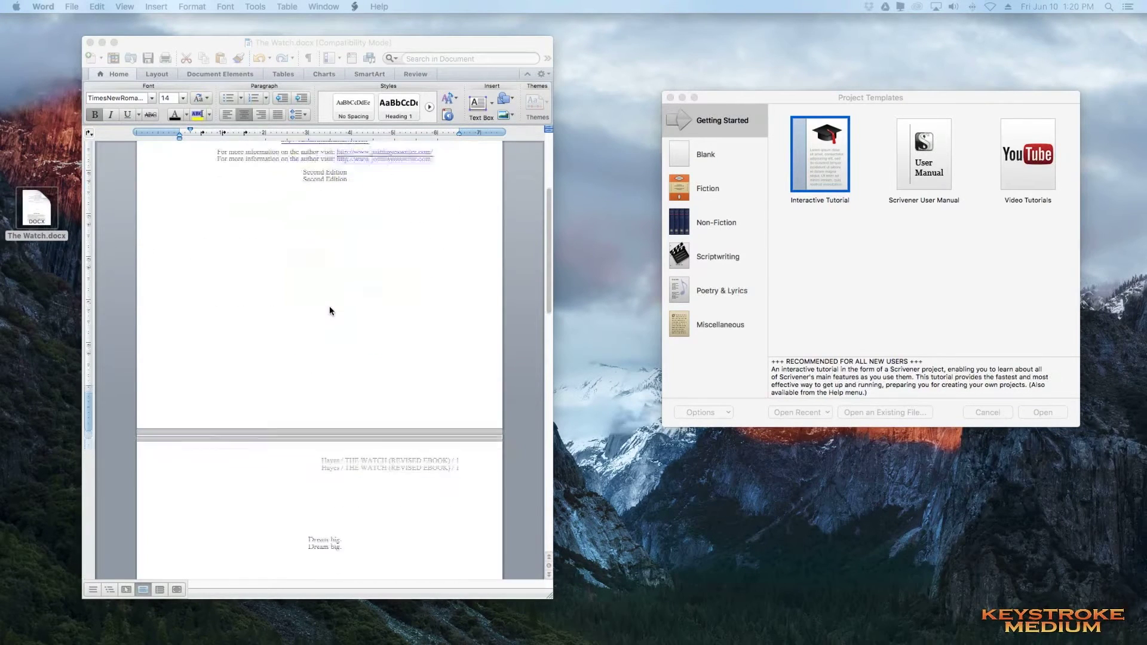
{"action": "scroll", "coordinate": [329, 310], "scroll_direction": "down", "scroll_amount": 10}
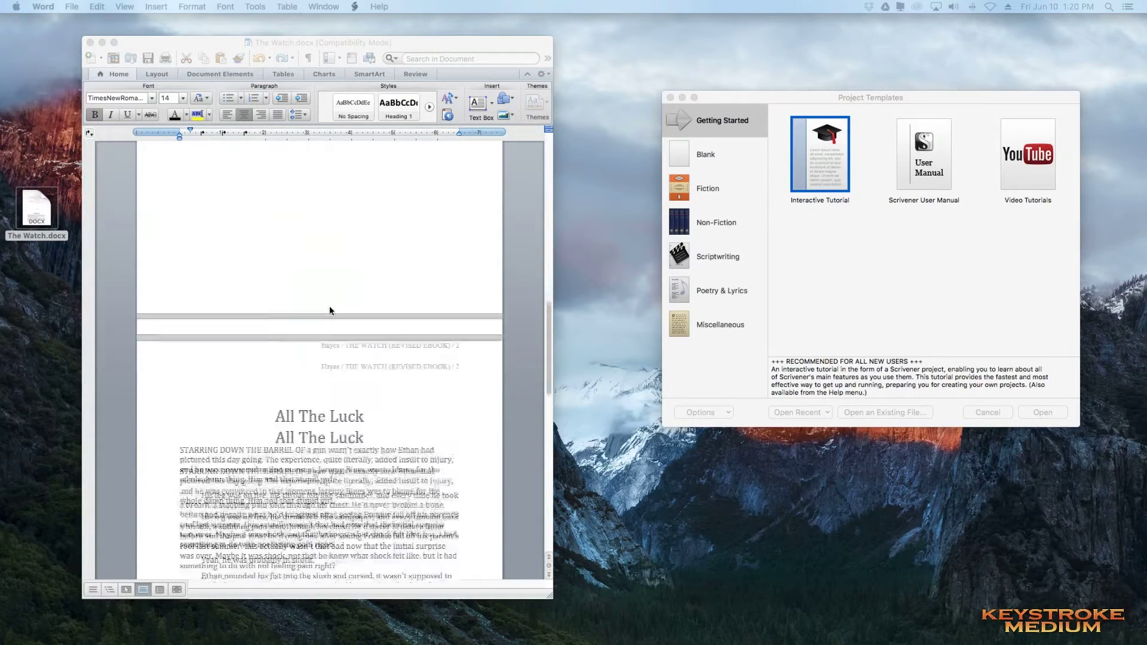
{"action": "scroll", "coordinate": [330, 310], "scroll_direction": "down", "scroll_amount": 5}
{"action": "scroll", "coordinate": [330, 311], "scroll_direction": "up", "scroll_amount": 7}
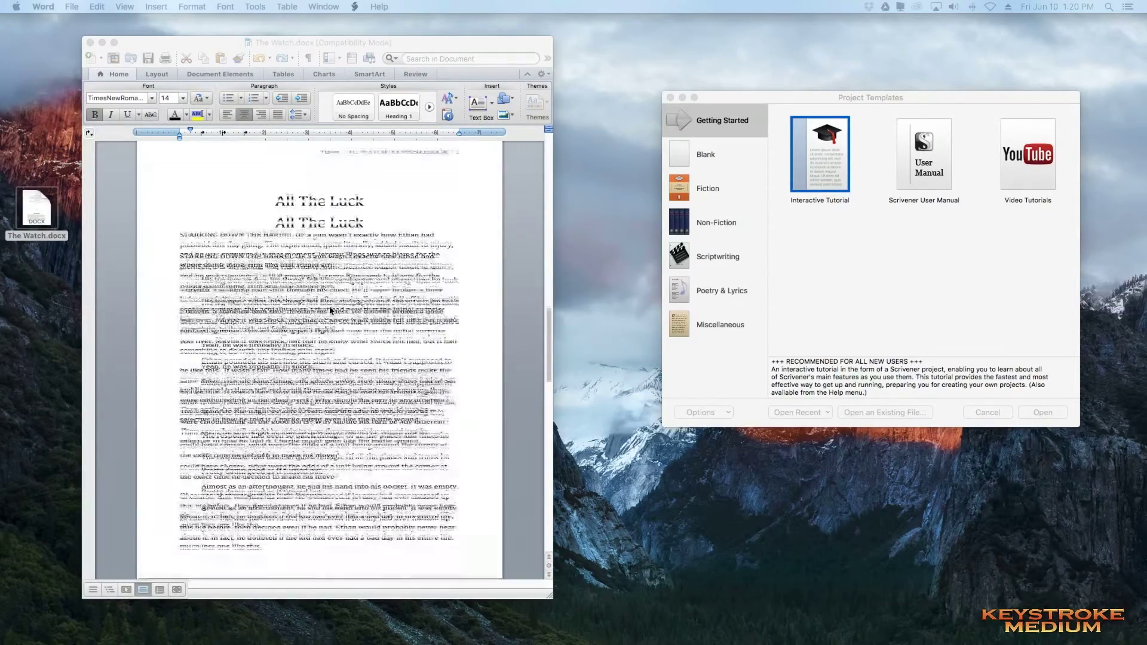
{"action": "scroll", "coordinate": [330, 310], "scroll_direction": "up", "scroll_amount": 15}
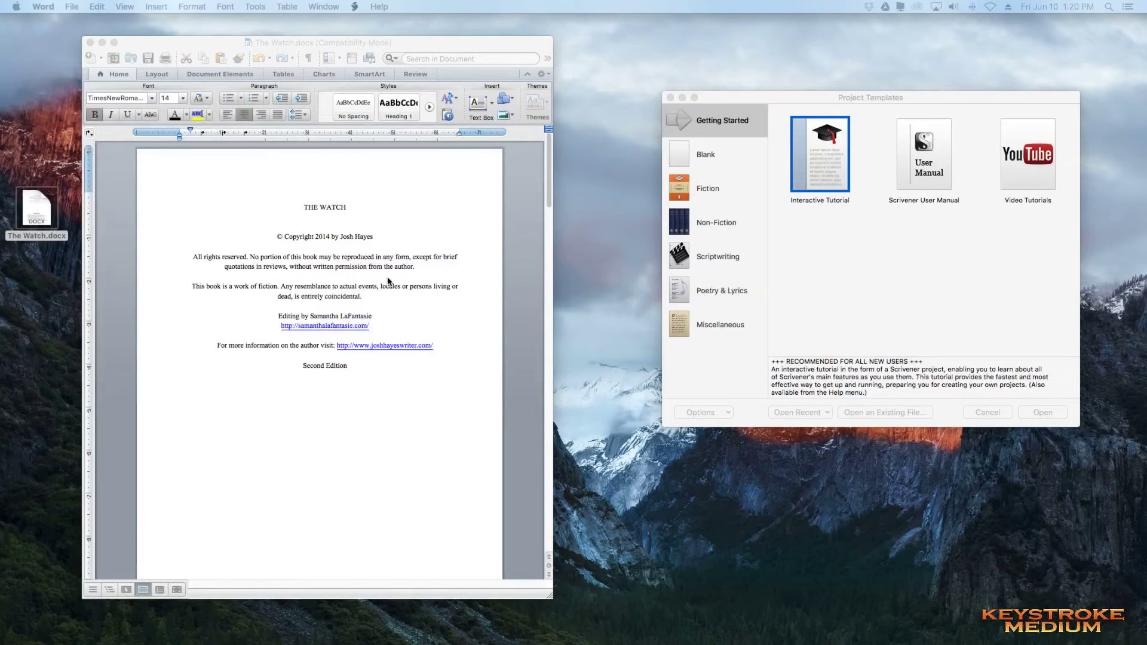
{"action": "left_click_drag", "start_coordinate": [797, 101], "coordinate": [724, 52]}
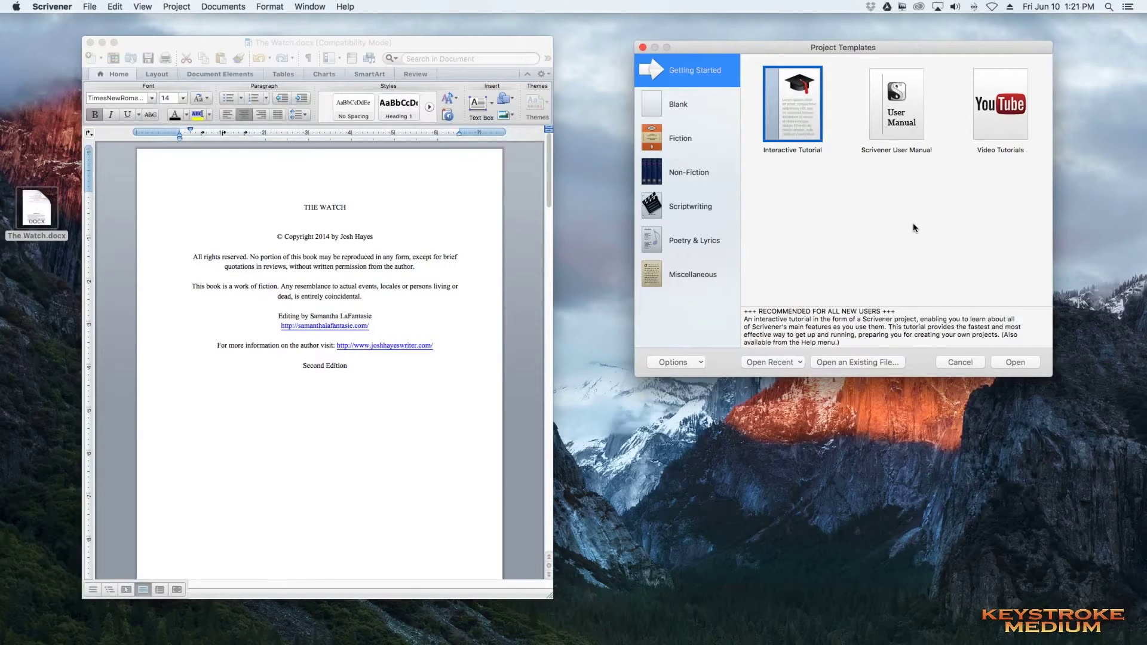
{"action": "left_click_drag", "start_coordinate": [764, 49], "coordinate": [762, 44]}
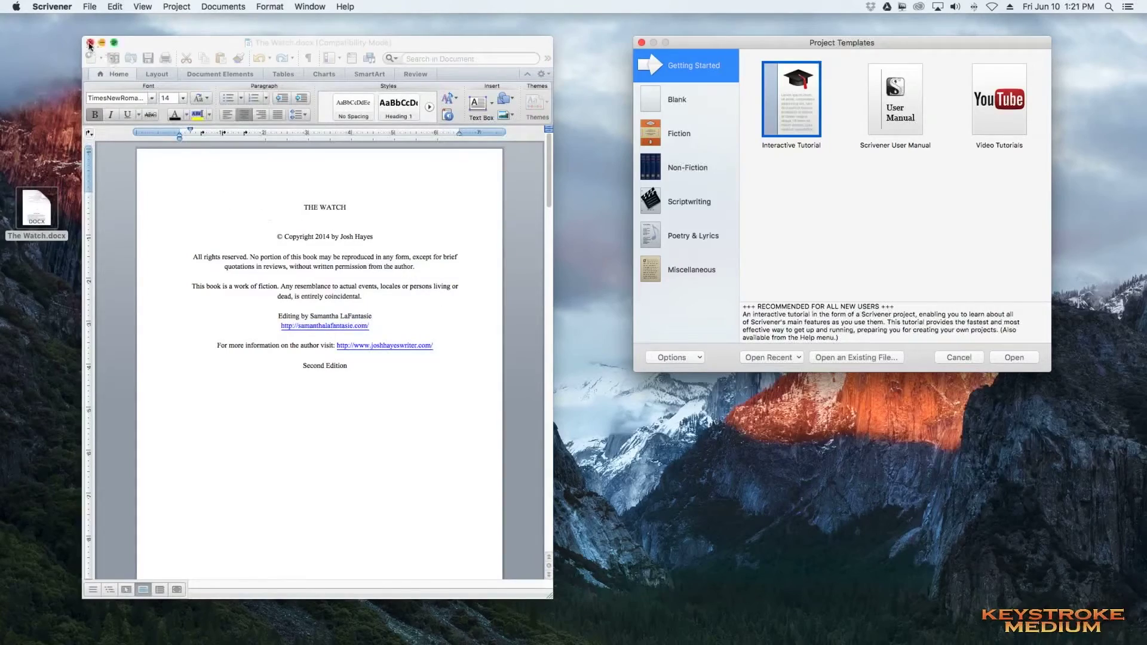
{"action": "scroll", "coordinate": [291, 336], "scroll_direction": "down", "scroll_amount": 15}
{"action": "scroll", "coordinate": [291, 337], "scroll_direction": "up", "scroll_amount": 15}
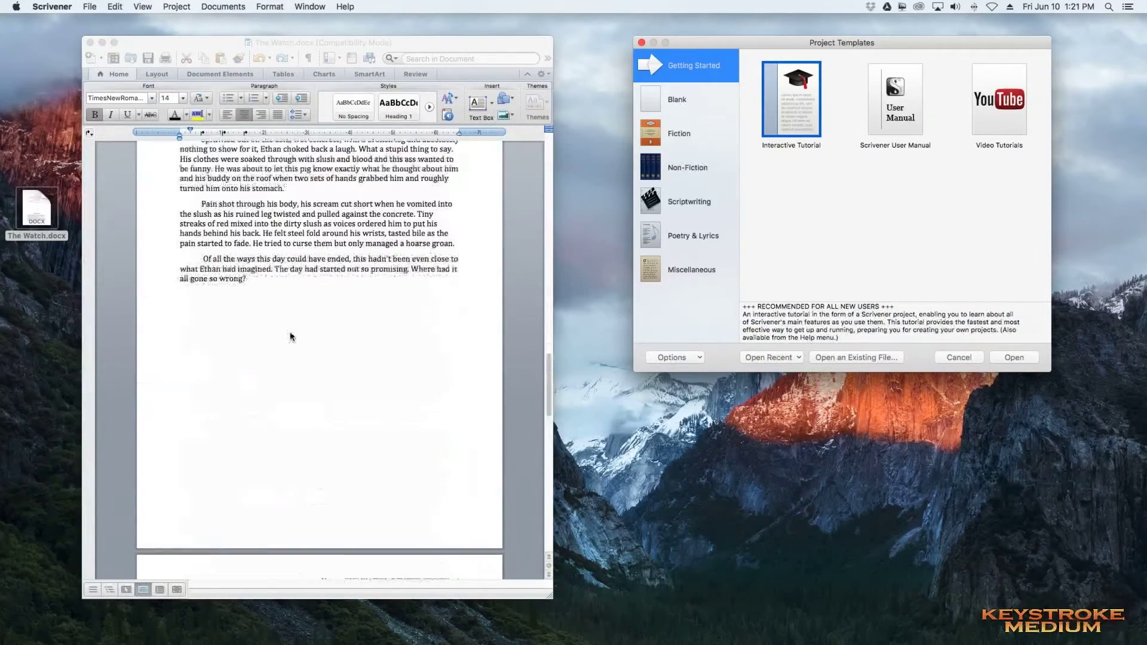
{"action": "left_click", "coordinate": [90, 42]}
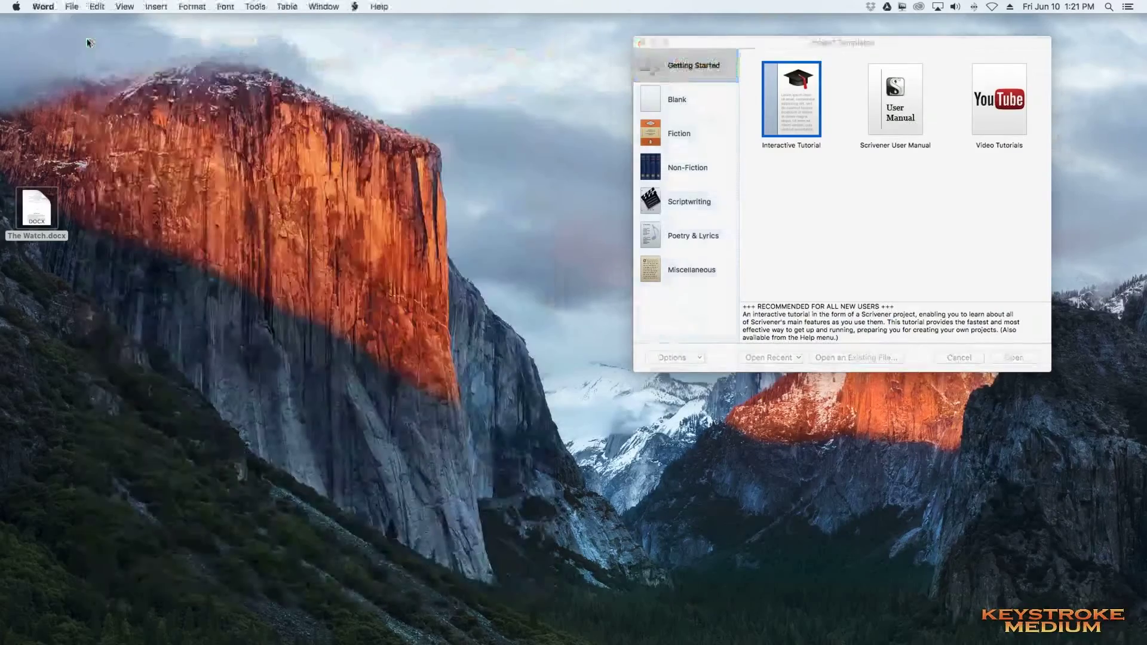
{"action": "left_click_drag", "start_coordinate": [711, 42], "coordinate": [402, 144]}
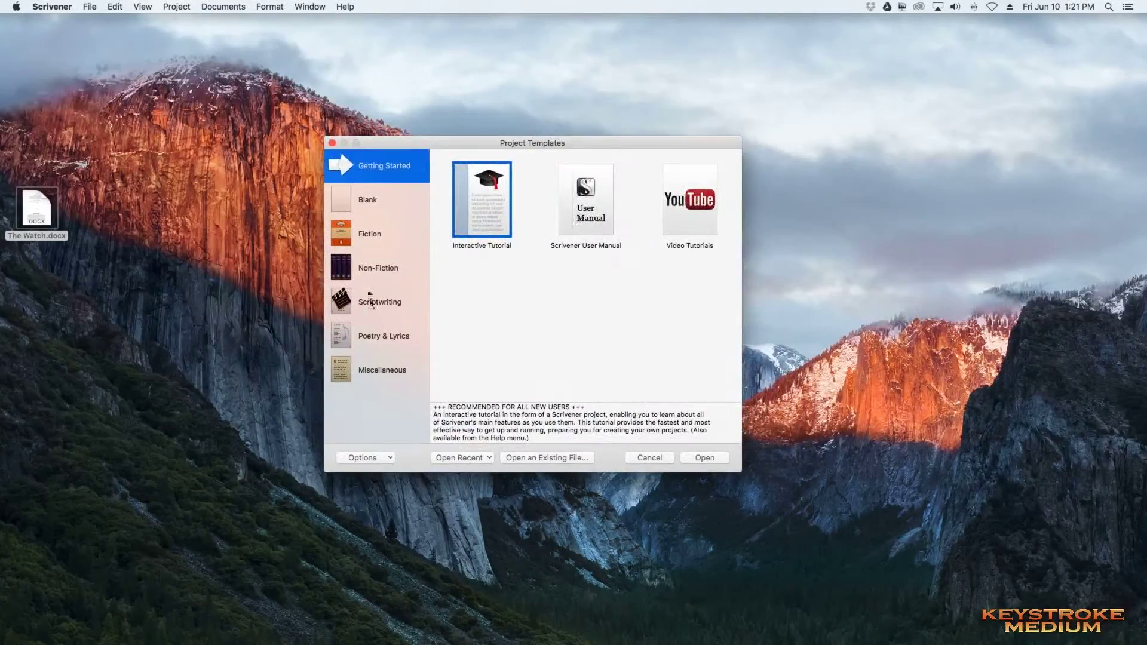
- Create a new Fiction > Novel project named 'Simple Compile Video'
{"action": "left_click", "coordinate": [369, 234]}
{"action": "left_click", "coordinate": [487, 222]}
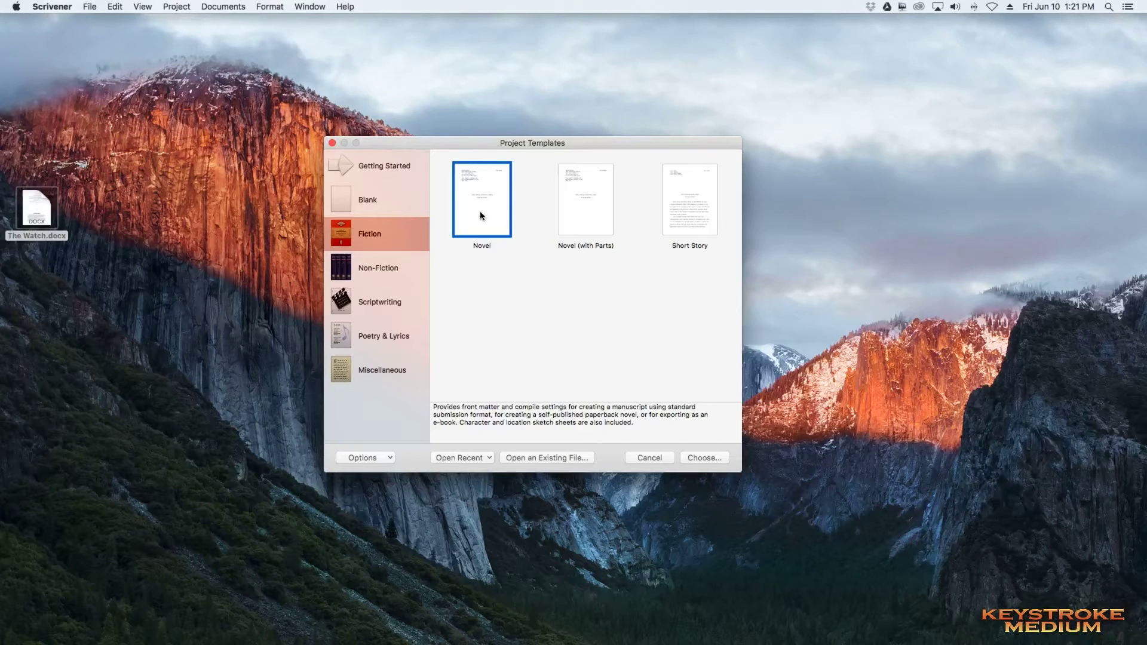
{"action": "left_click", "coordinate": [712, 457]}
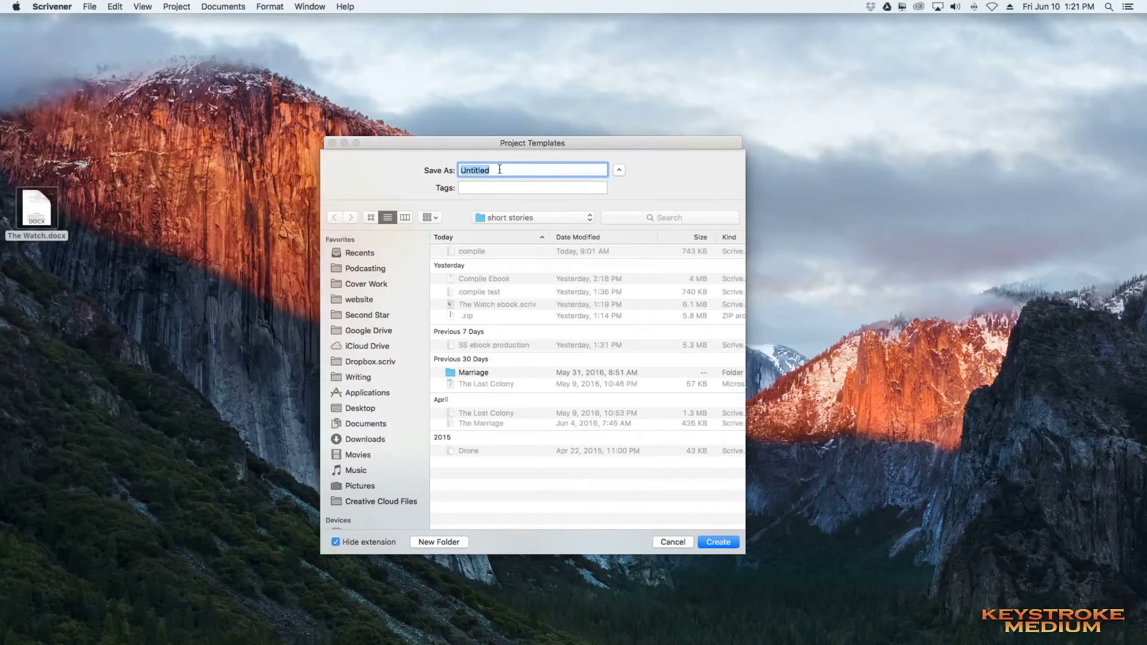
{"action": "type", "text": "Simple Compile Video"}
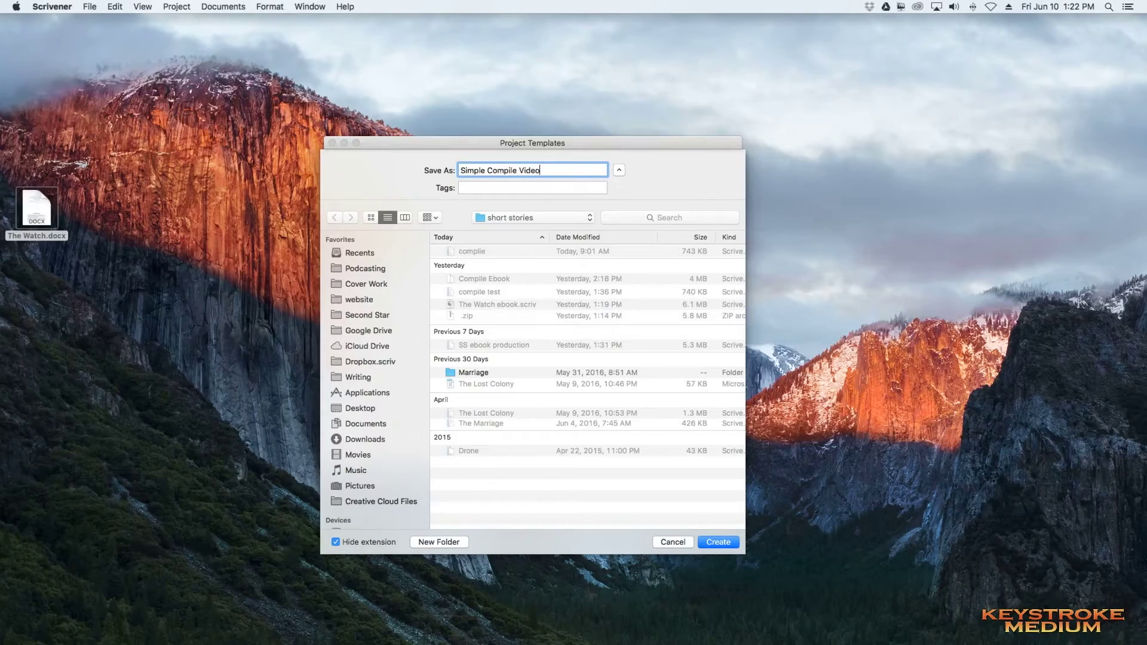
{"action": "left_click", "coordinate": [719, 542]}
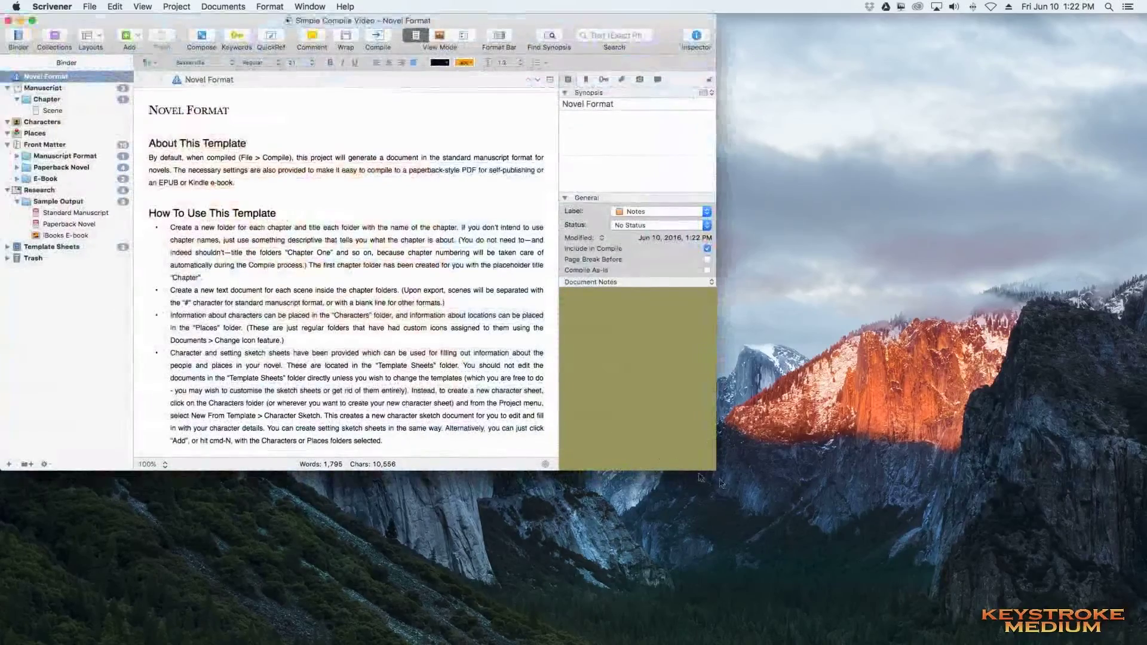
- Shrink the project window, hide the Inspector, and trash the Novel Format notes document
{"action": "left_click_drag", "start_coordinate": [735, 498], "coordinate": [925, 556]}
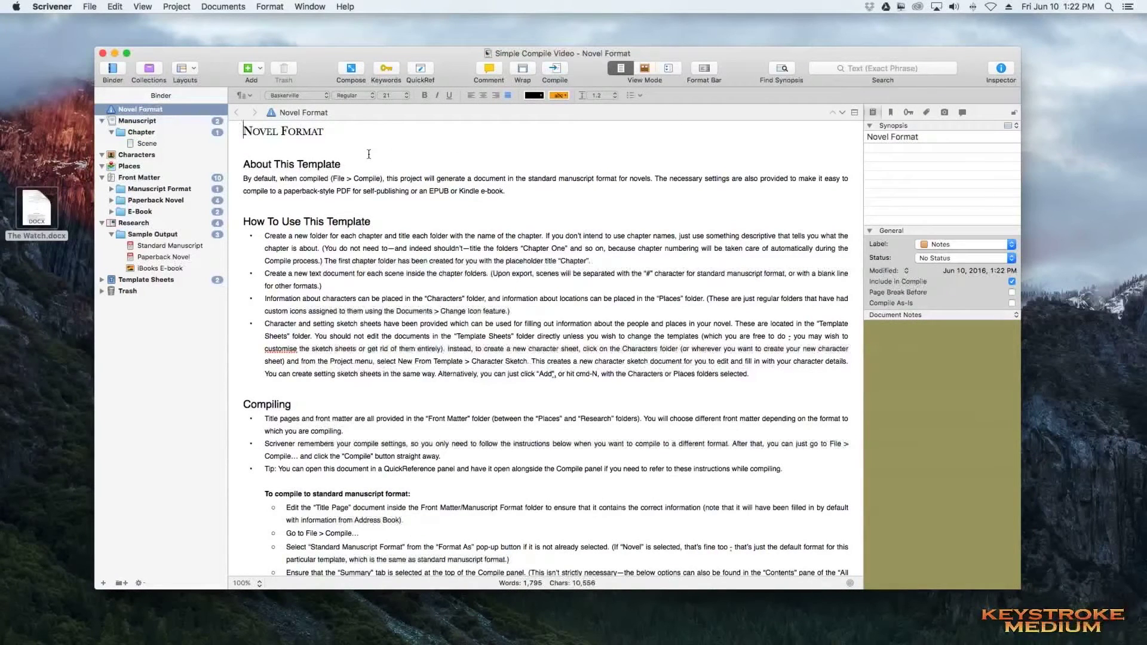
{"action": "left_click", "coordinate": [144, 111]}
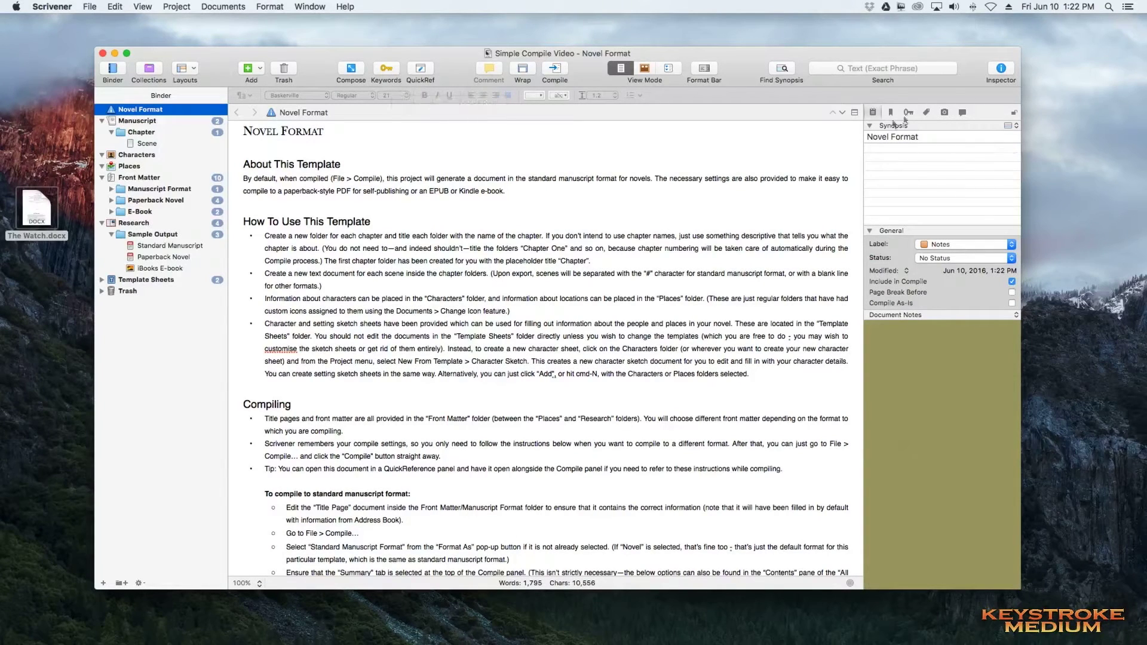
{"action": "left_click", "coordinate": [1000, 69]}
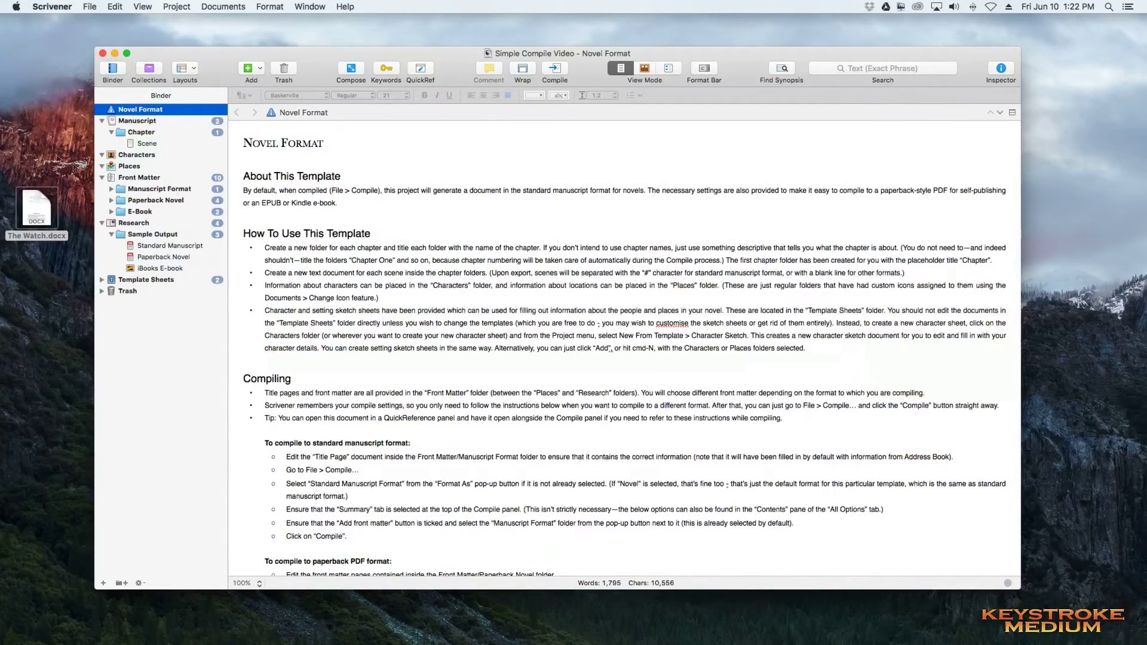
{"action": "left_click", "coordinate": [128, 113]}
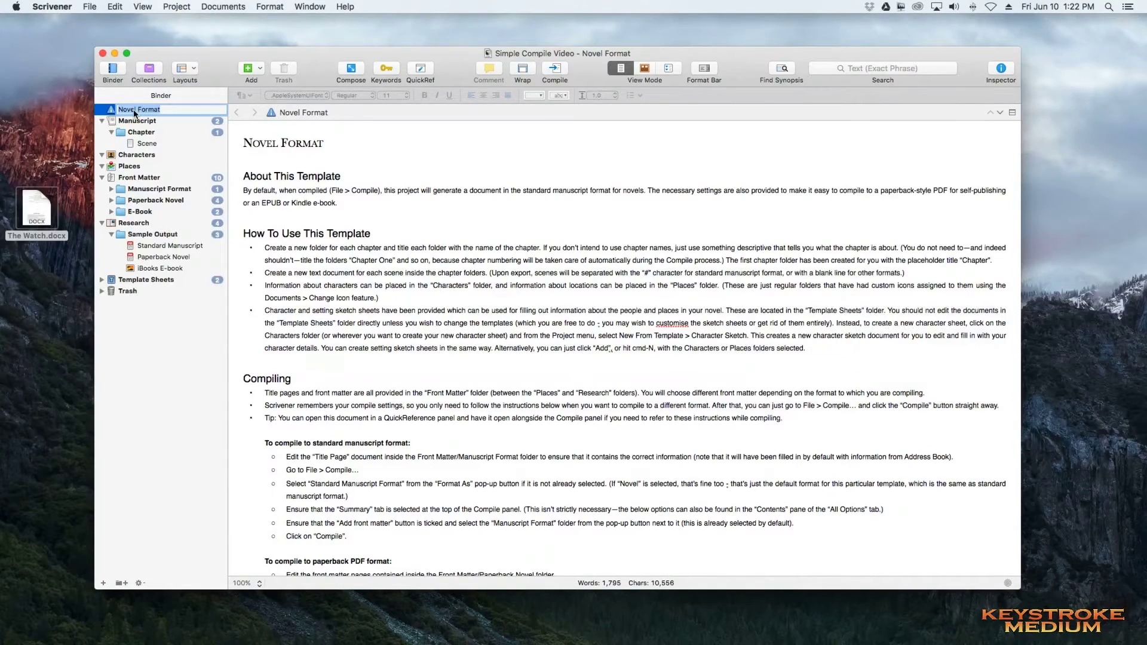
{"action": "left_click", "coordinate": [152, 122]}
{"action": "left_click", "coordinate": [166, 111]}
{"action": "right_click", "coordinate": [165, 111]}
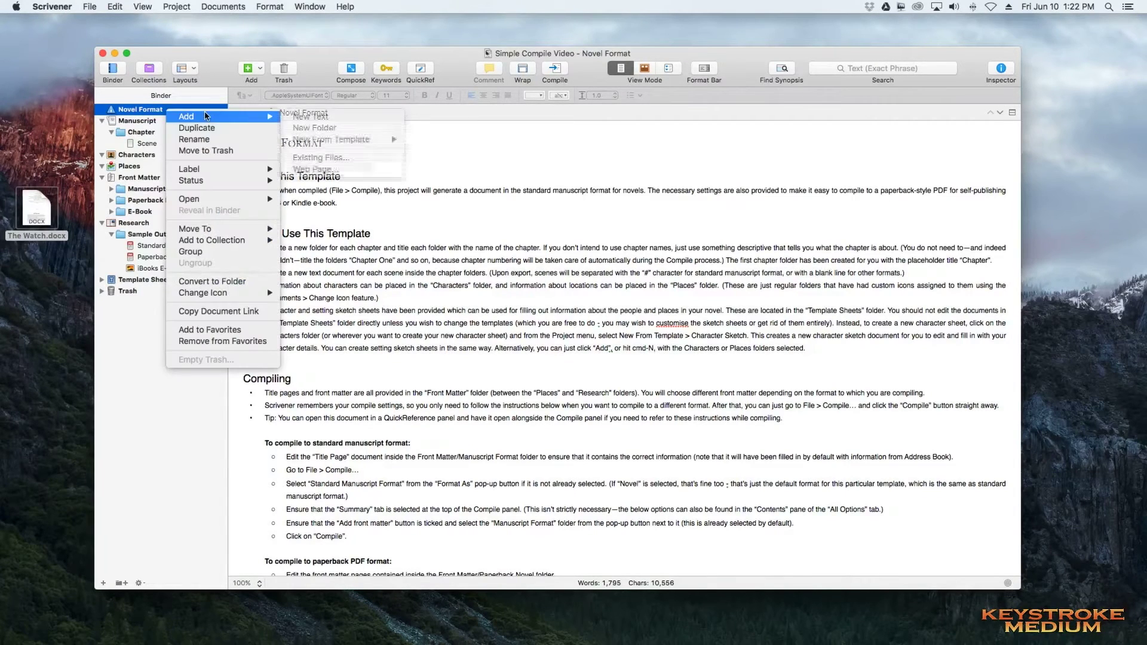
{"action": "left_click", "coordinate": [199, 150]}
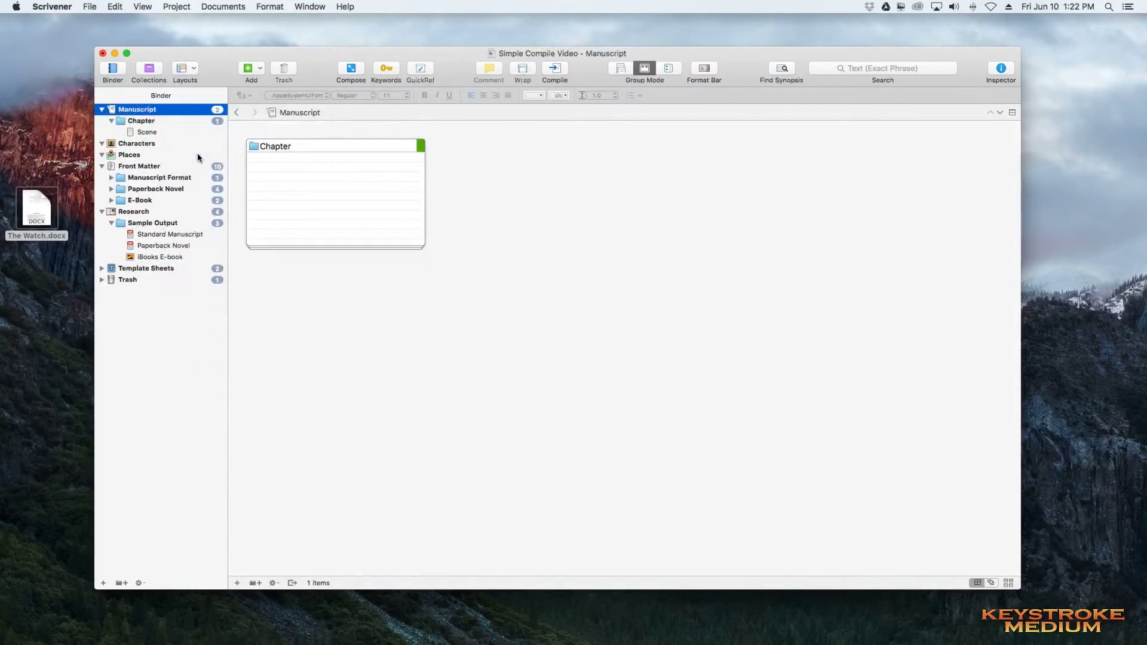
- Trash the placeholder Scene and its Chapter folder, leaving Manuscript empty
{"action": "left_click", "coordinate": [136, 121]}
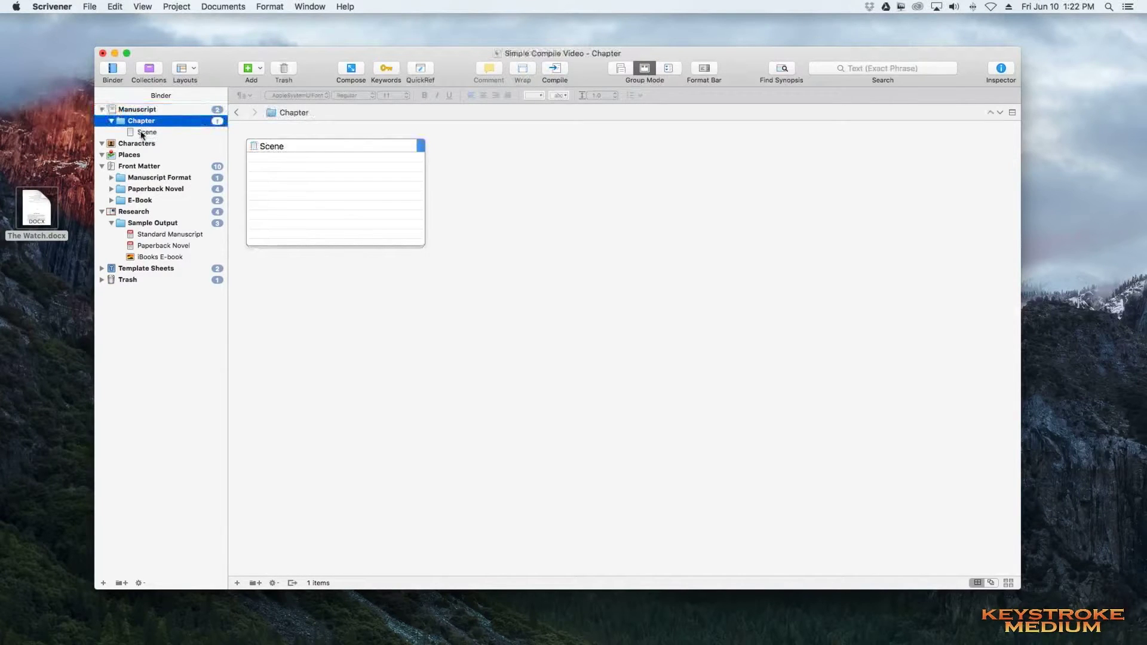
{"action": "left_click", "coordinate": [142, 133]}
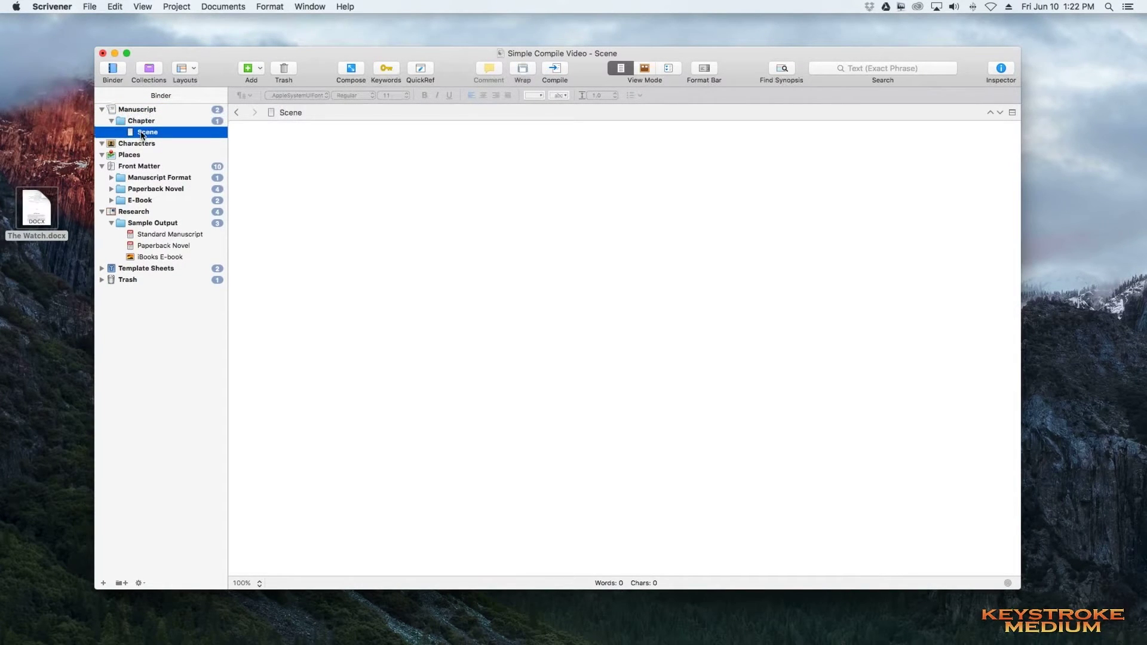
{"action": "right_click", "coordinate": [142, 134]}
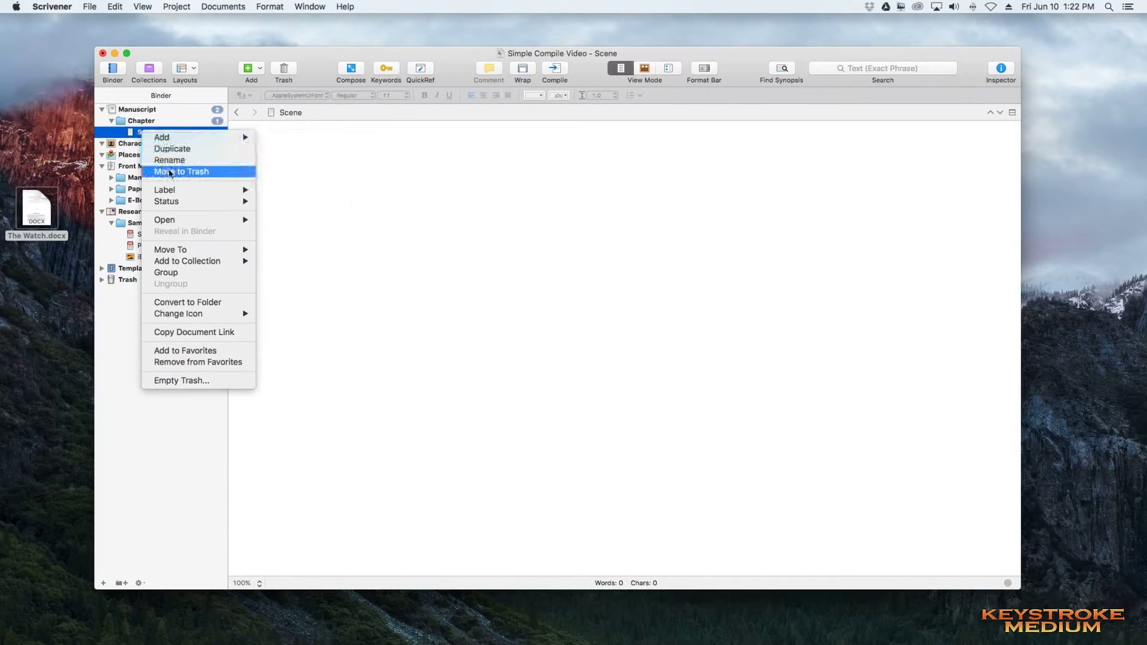
{"action": "left_click", "coordinate": [170, 172]}
{"action": "left_click", "coordinate": [149, 121]}
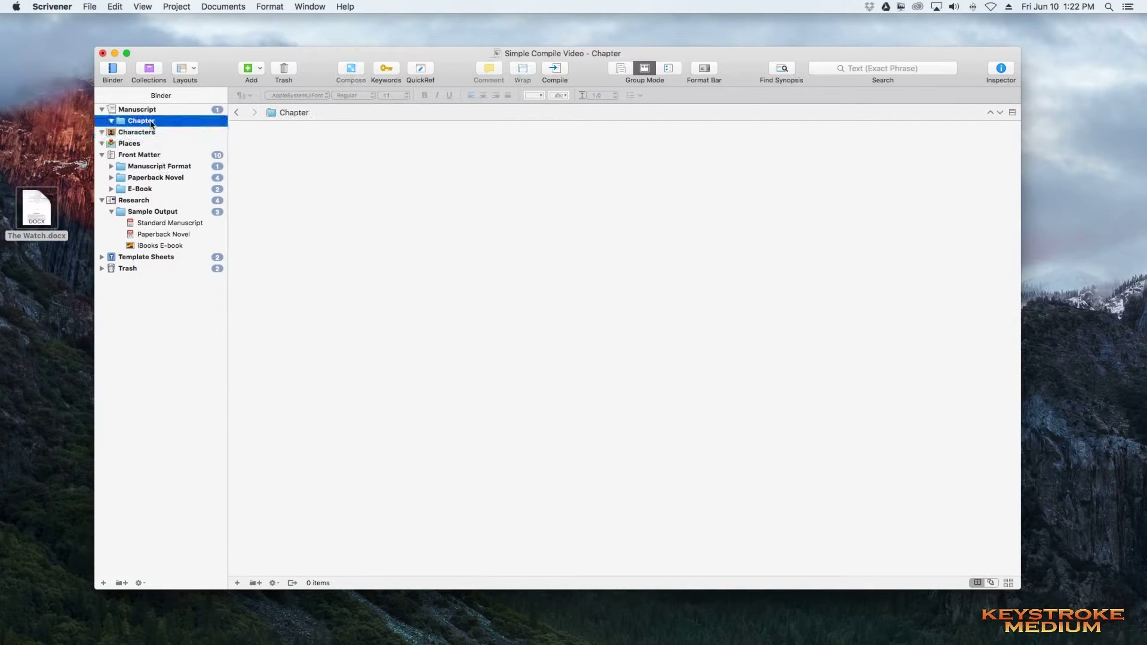
{"action": "right_click", "coordinate": [151, 122]}
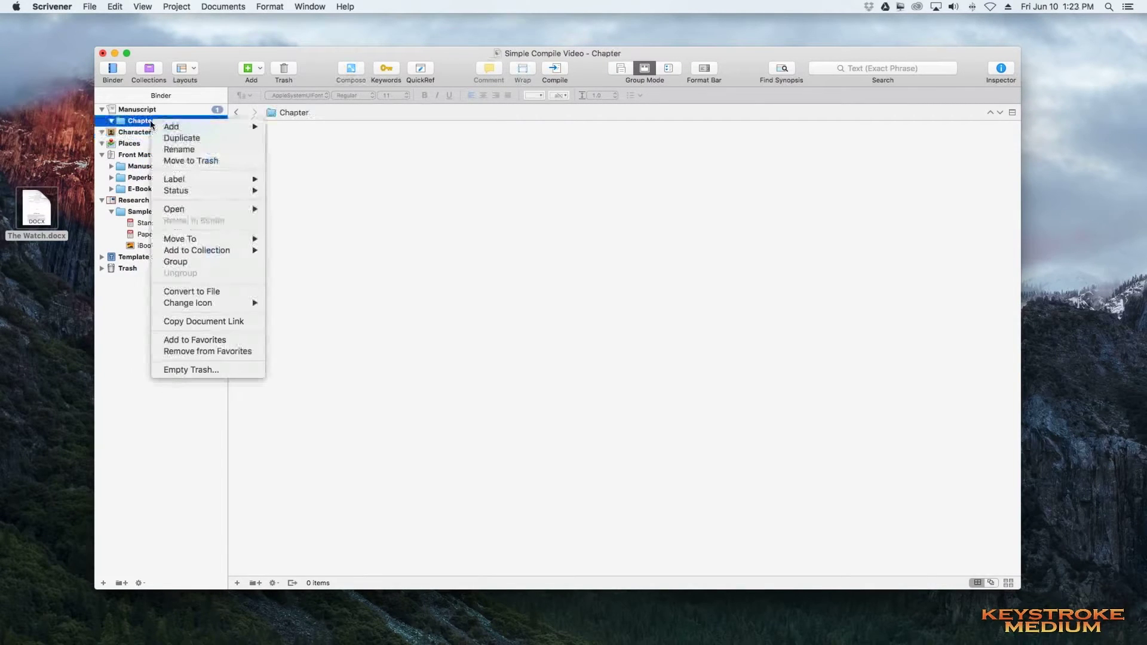
{"action": "left_click", "coordinate": [168, 160]}
{"action": "left_click", "coordinate": [145, 112]}
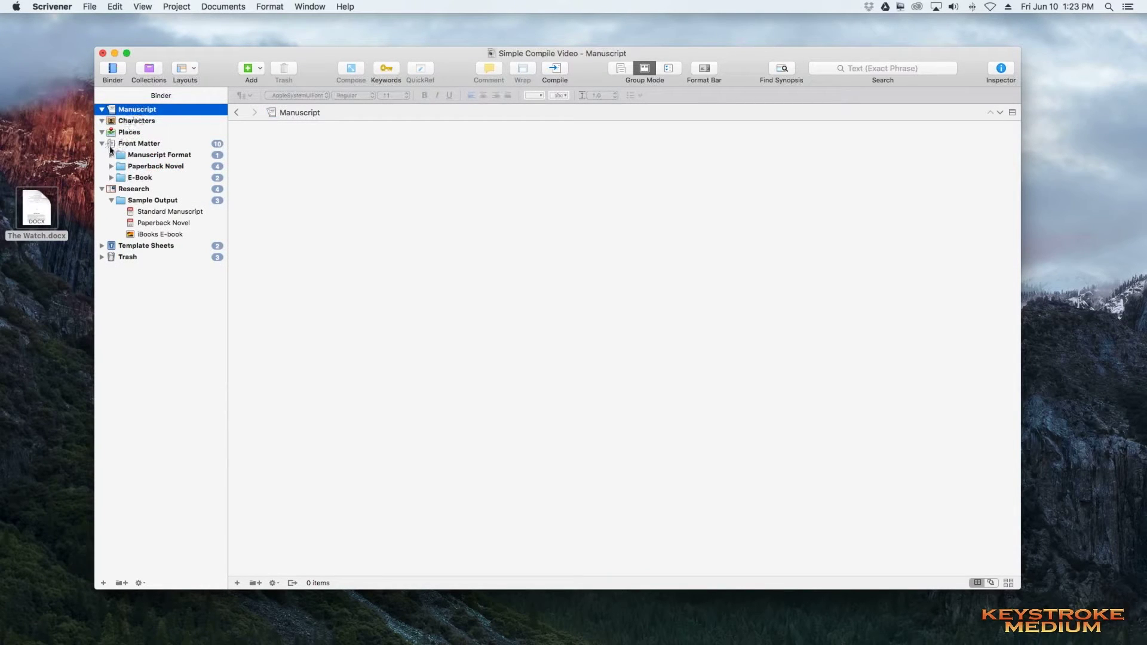
- Import The Watch.docx from the Desktop through File > Import > Files
{"action": "left_click", "coordinate": [90, 7]}
{"action": "mouse_move", "coordinate": [158, 137]}
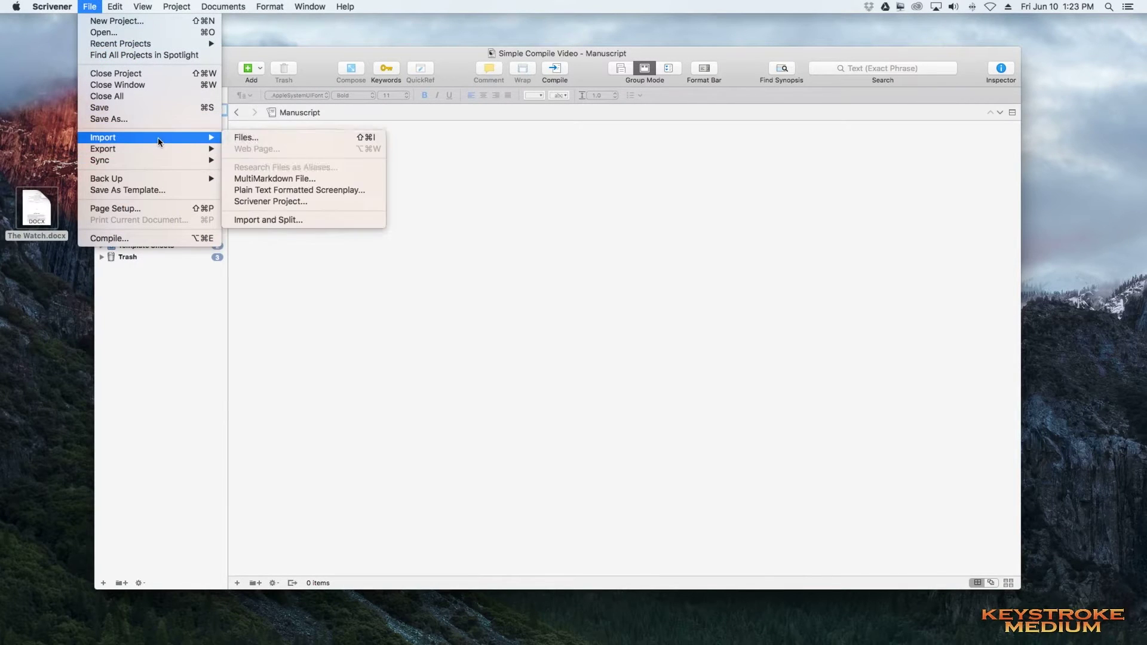
{"action": "left_click", "coordinate": [299, 137]}
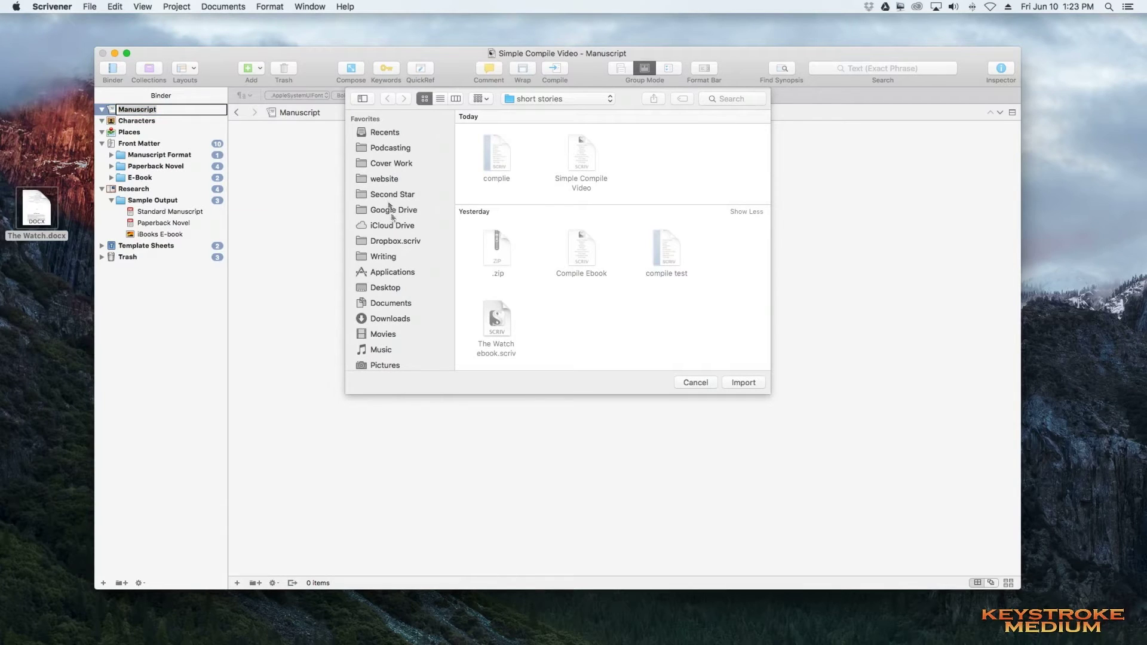
{"action": "scroll", "coordinate": [391, 263], "scroll_direction": "down", "scroll_amount": 1}
{"action": "left_click", "coordinate": [392, 285]}
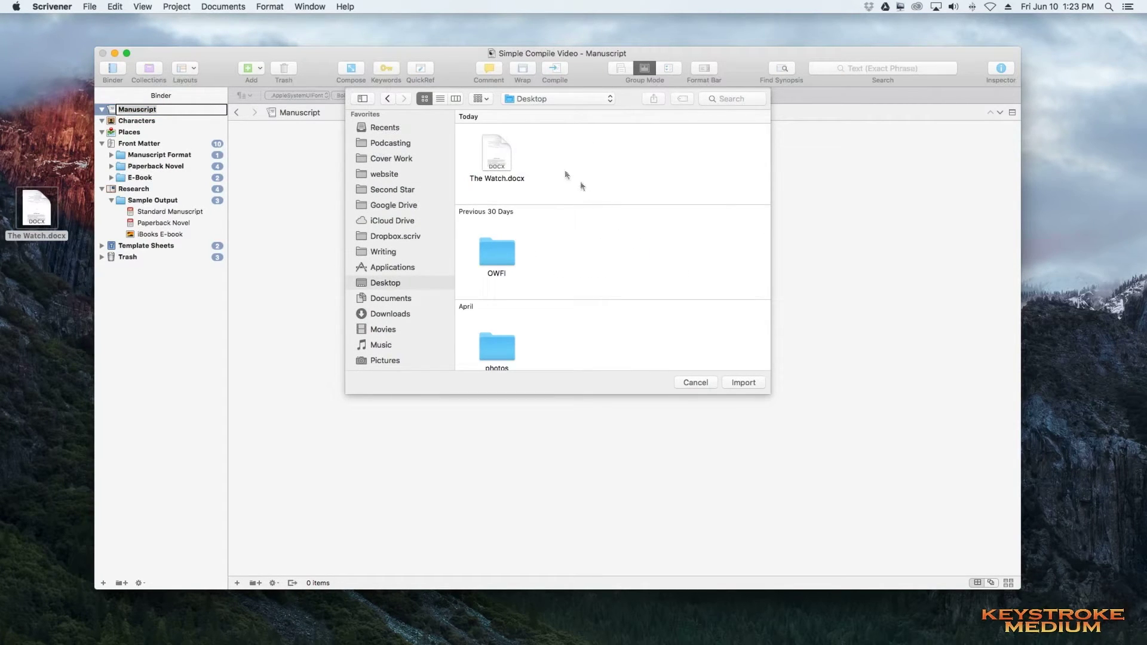
{"action": "double_click", "coordinate": [499, 150]}
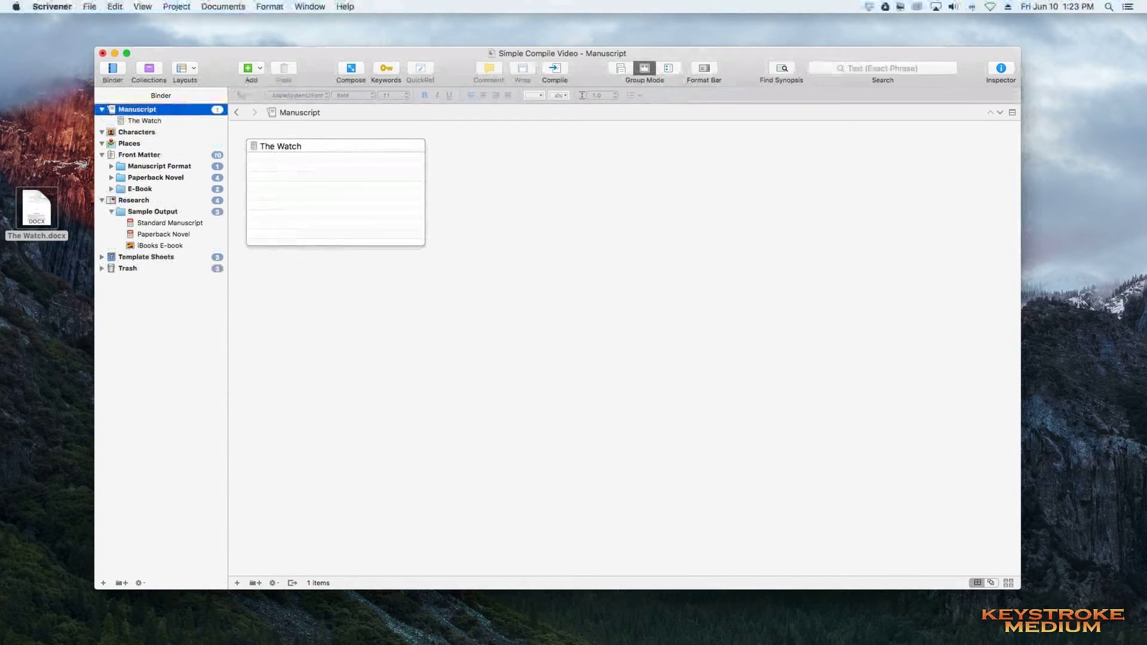
- Open The Watch in the editor and scroll through its title page and chapters
{"action": "left_click", "coordinate": [149, 121]}
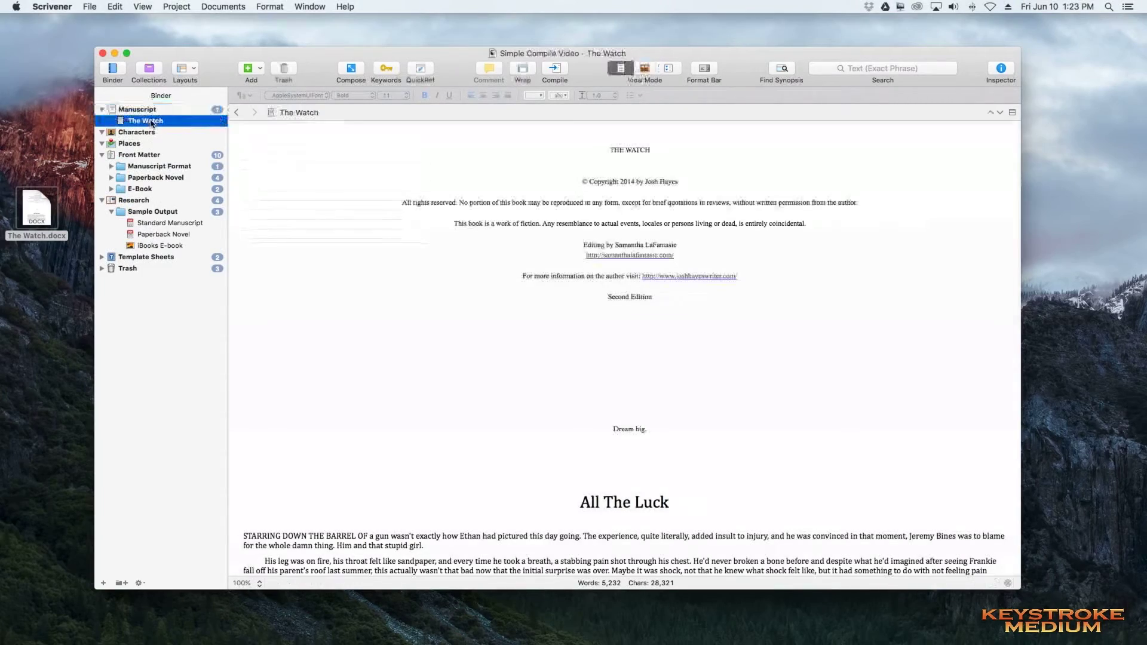
{"action": "scroll", "coordinate": [534, 431], "scroll_direction": "down", "scroll_amount": 5}
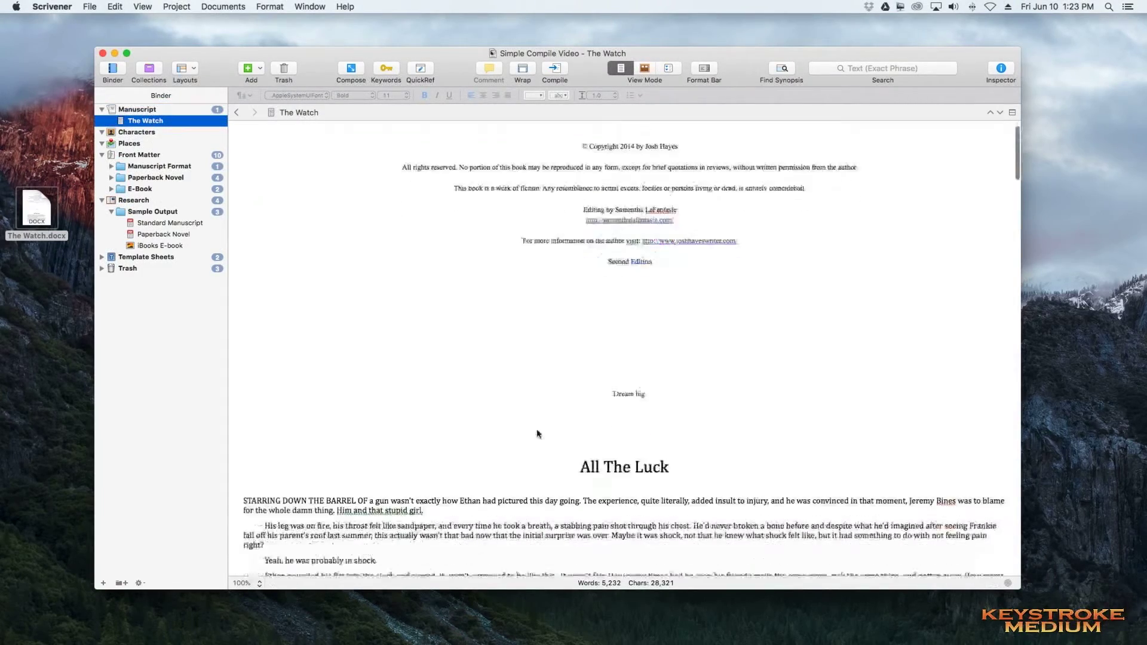
{"action": "scroll", "coordinate": [538, 432], "scroll_direction": "down", "scroll_amount": 14}
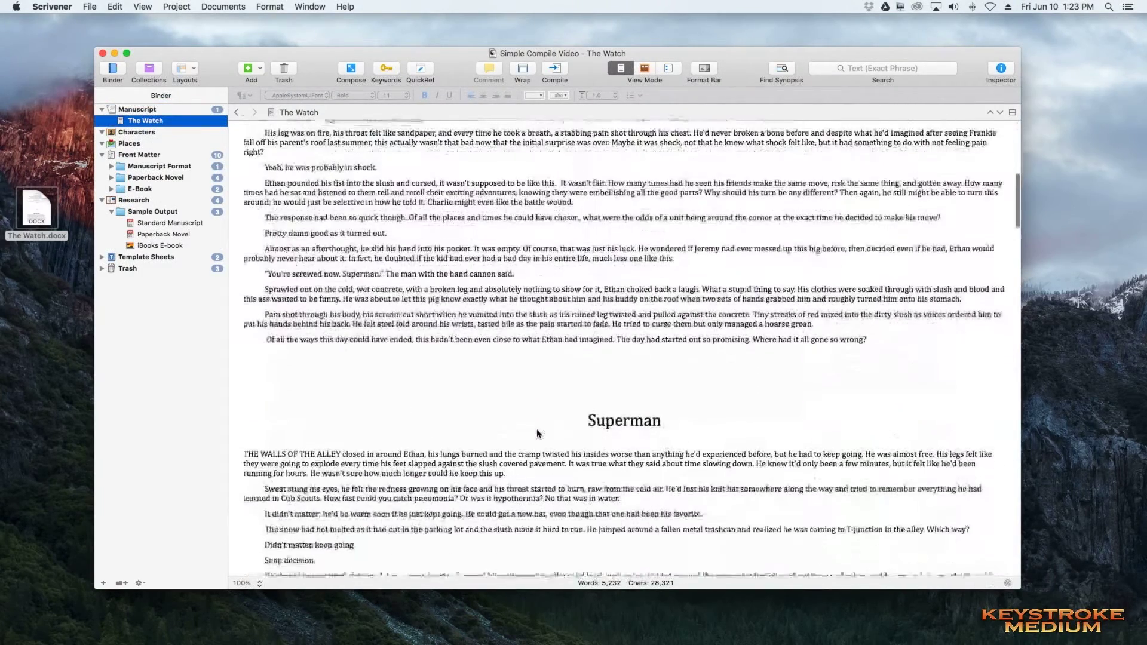
{"action": "scroll", "coordinate": [537, 433], "scroll_direction": "down", "scroll_amount": 20}
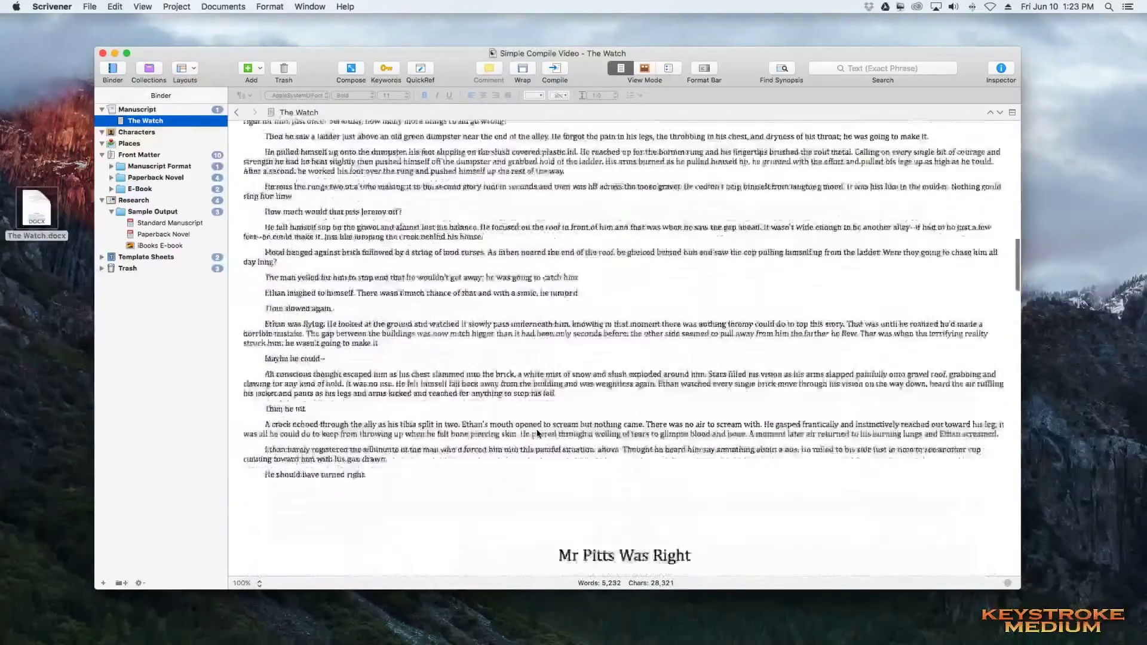
{"action": "scroll", "coordinate": [538, 433], "scroll_direction": "down", "scroll_amount": 20}
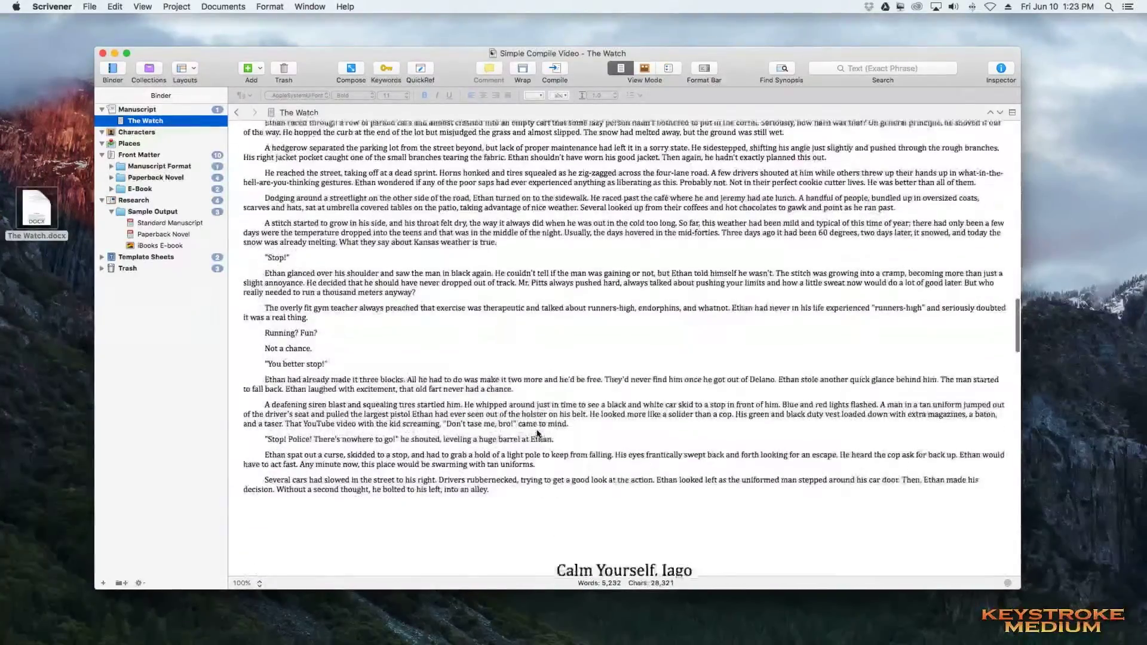
{"action": "scroll", "coordinate": [538, 432], "scroll_direction": "up", "scroll_amount": 20}
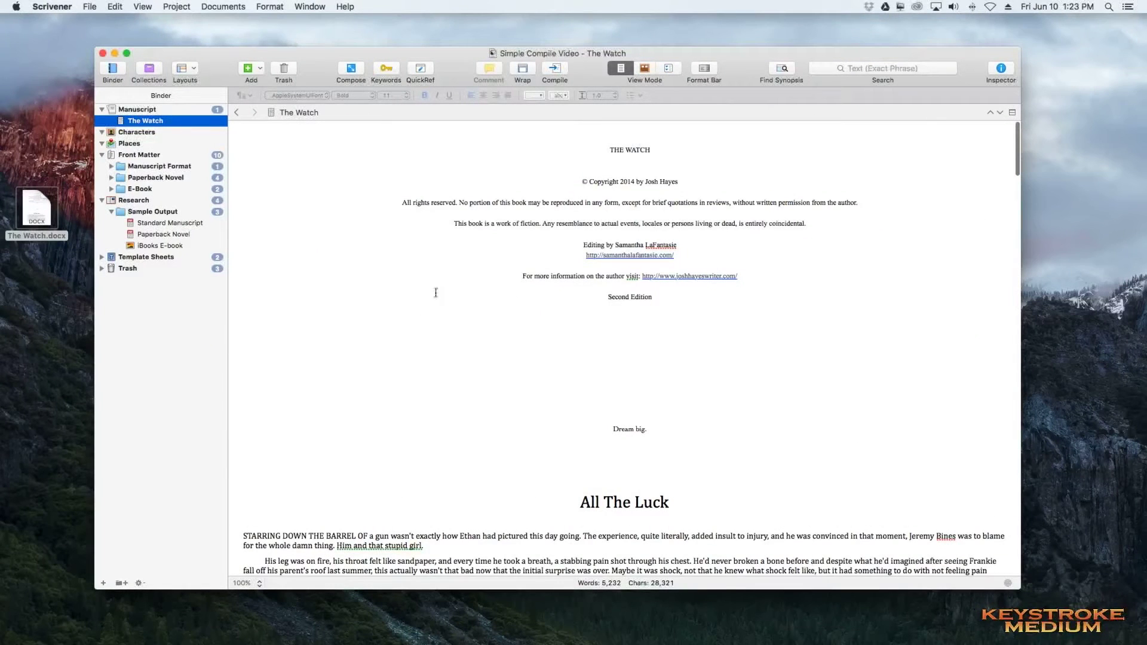
{"action": "scroll", "coordinate": [428, 408], "scroll_direction": "down", "scroll_amount": 10}
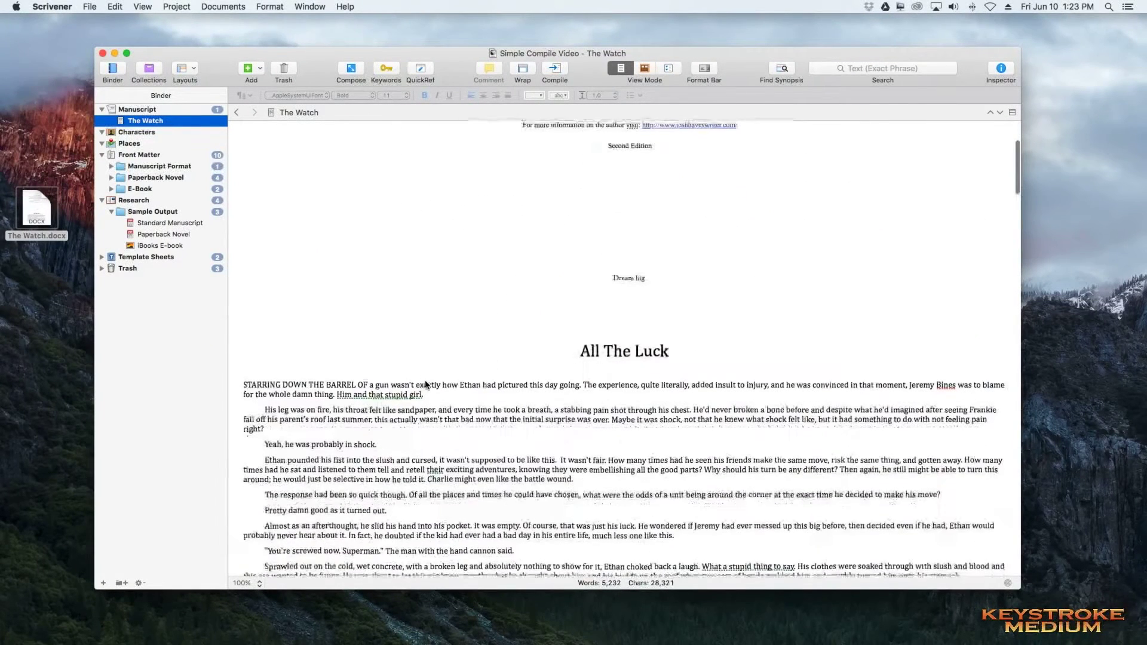
{"action": "scroll", "coordinate": [441, 308], "scroll_direction": "up", "scroll_amount": 10}
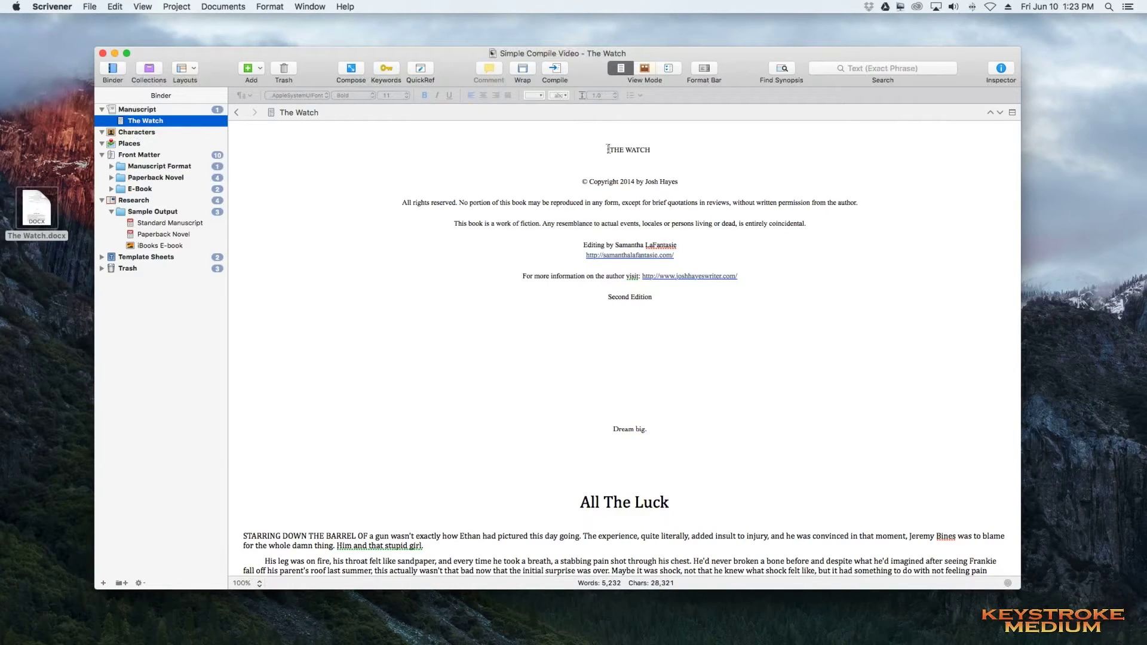
- Place the insertion point just before the 'Dream big.' dedication line
{"action": "left_click_drag", "start_coordinate": [594, 148], "coordinate": [681, 302]}
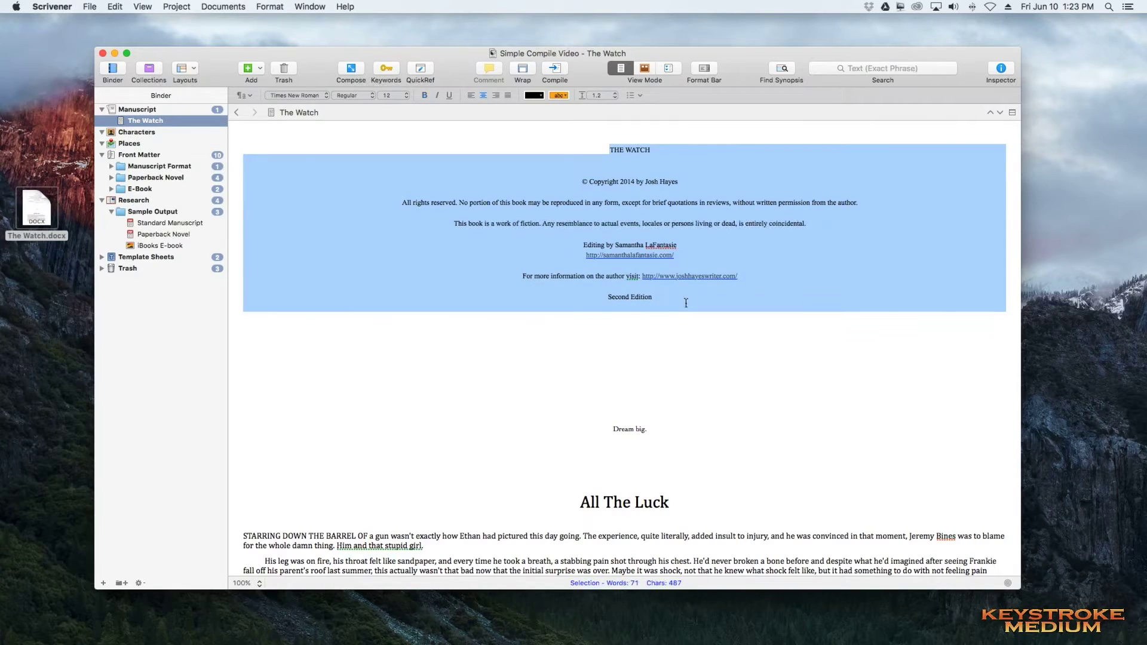
{"action": "left_click", "coordinate": [612, 149]}
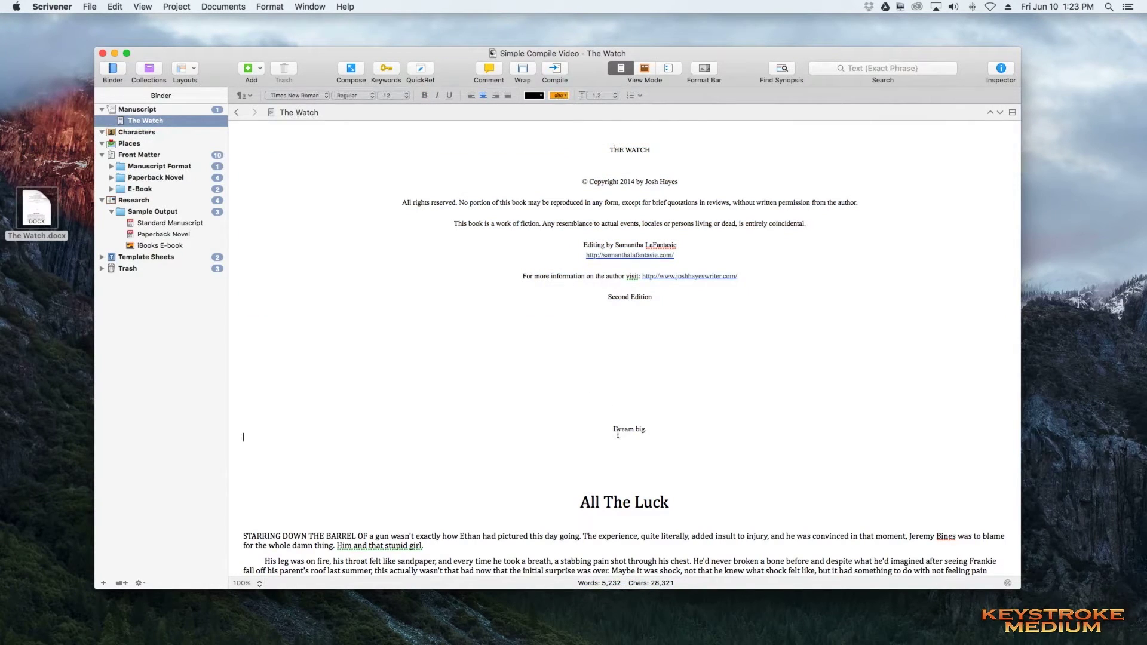
{"action": "left_click_drag", "start_coordinate": [611, 429], "coordinate": [654, 430]}
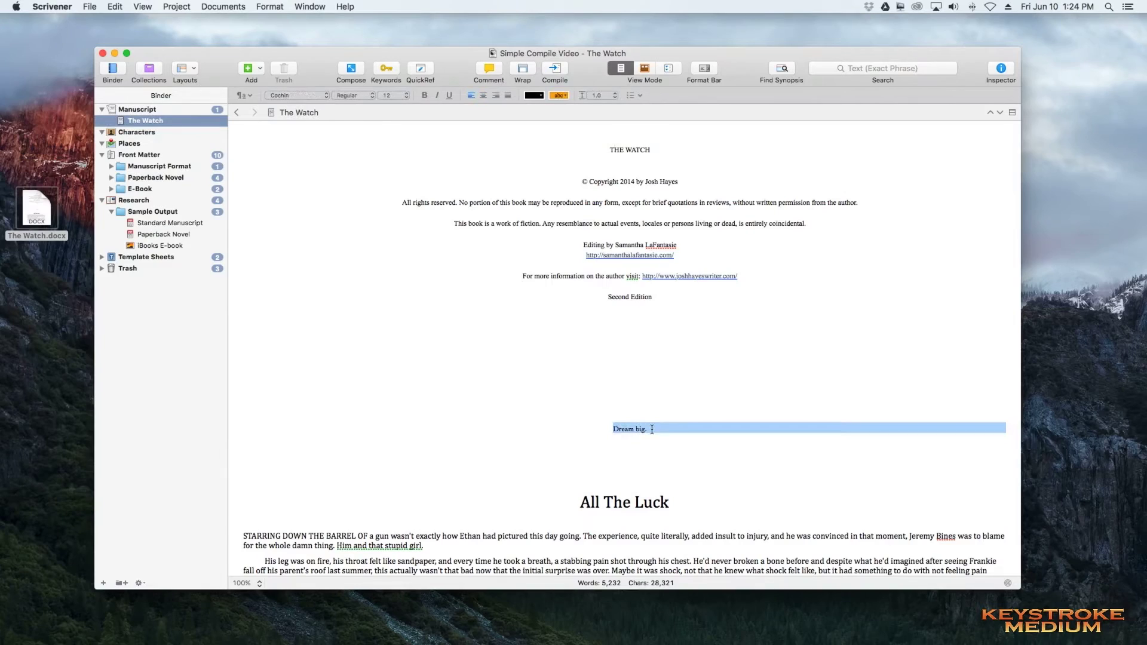
{"action": "scroll", "coordinate": [564, 351], "scroll_direction": "down", "scroll_amount": 5}
{"action": "left_click", "coordinate": [577, 349]}
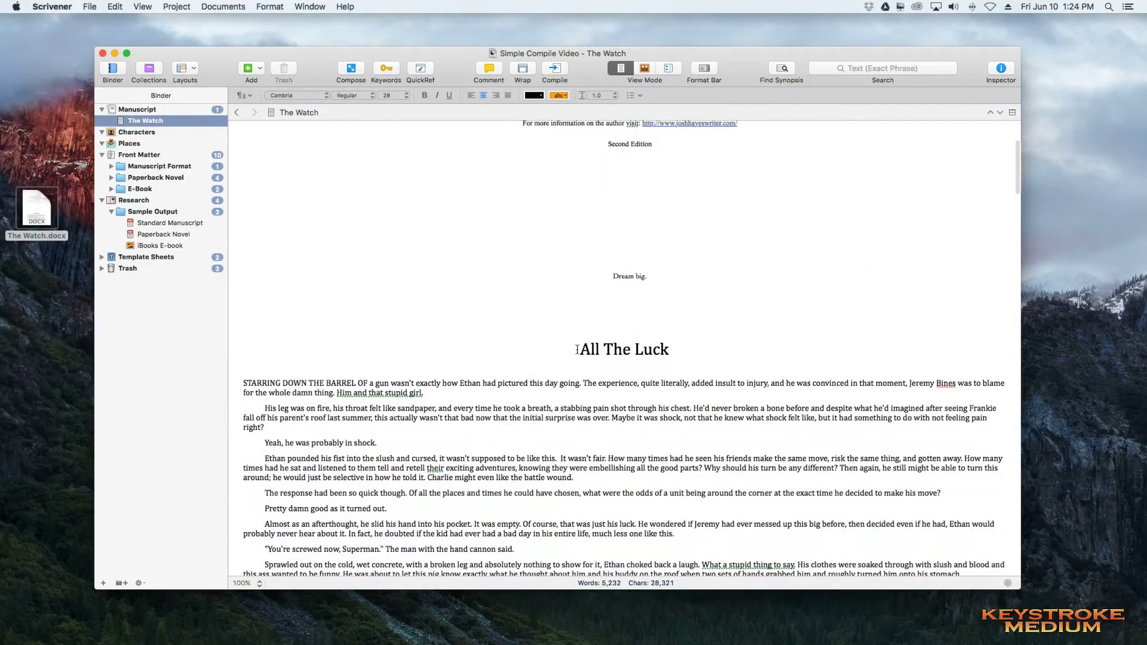
{"action": "scroll", "coordinate": [577, 349], "scroll_direction": "up", "scroll_amount": 5}
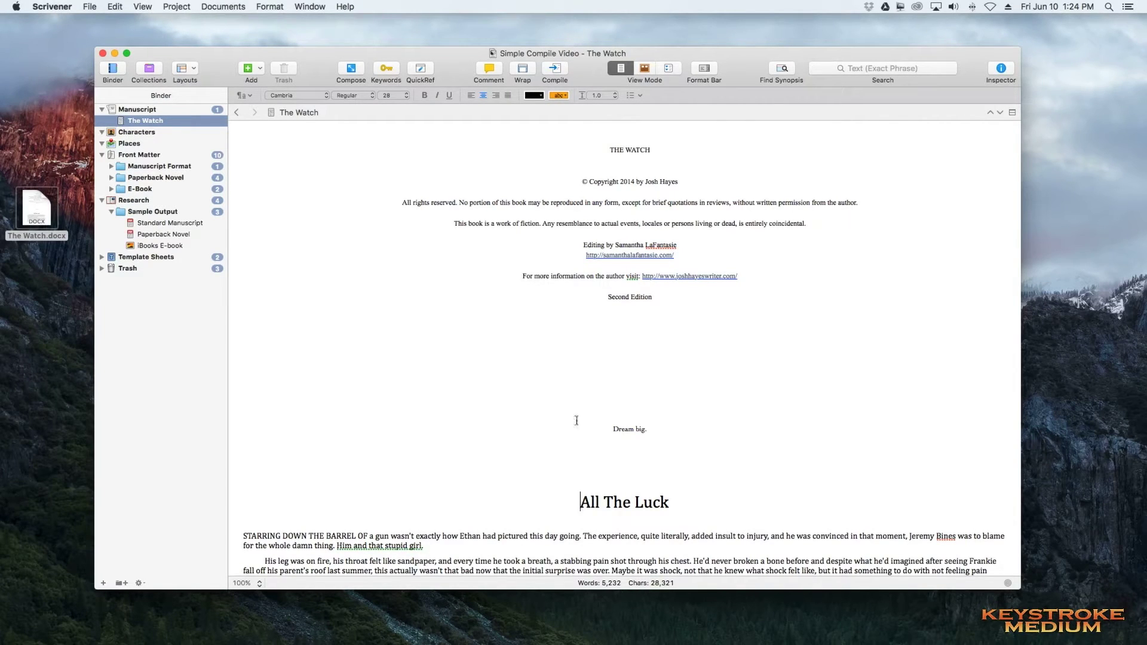
{"action": "left_click", "coordinate": [566, 367]}
{"action": "left_click", "coordinate": [610, 429]}
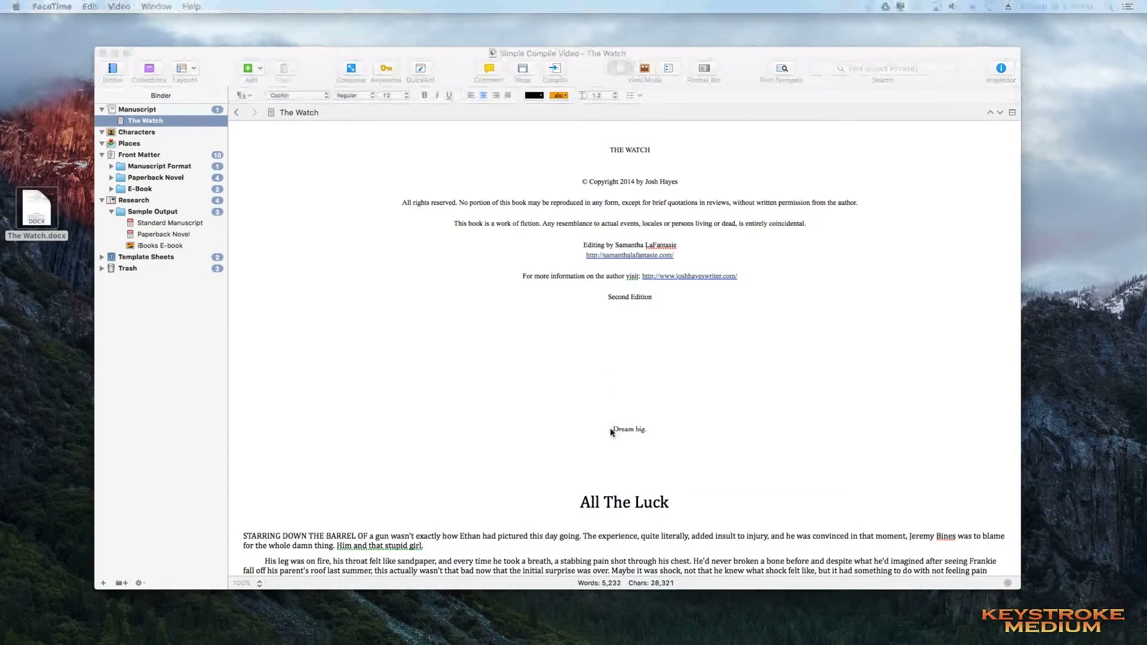
{"action": "left_click", "coordinate": [614, 428]}
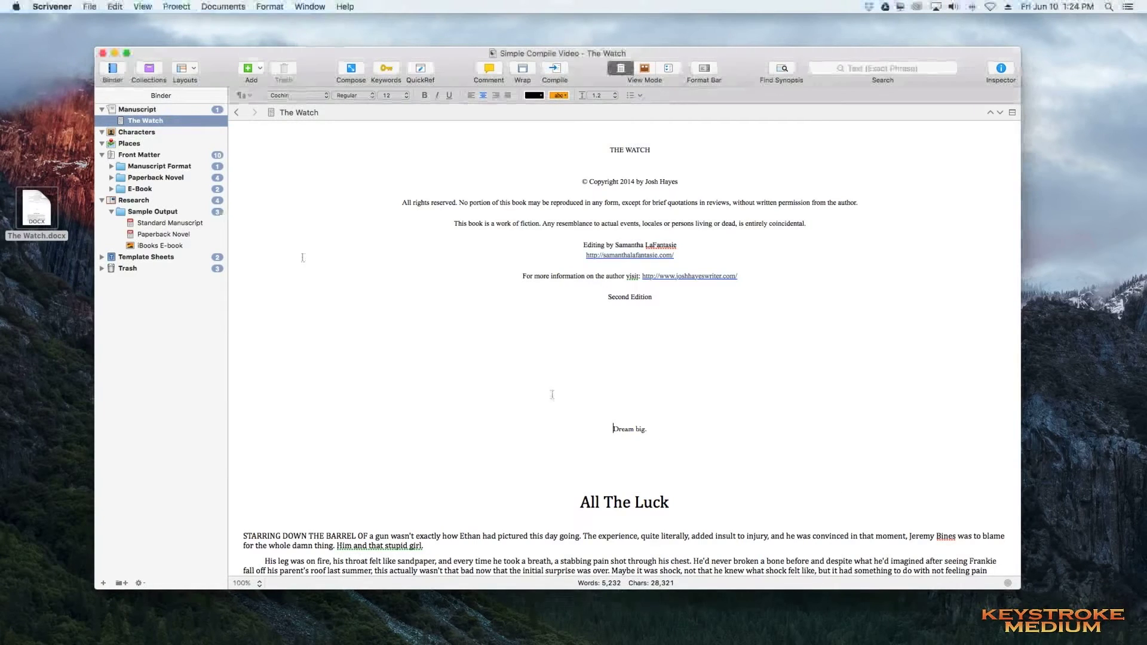
- Split the text at 'Dream big.' and name the new document 'Dedication'
{"action": "right_click", "coordinate": [613, 429]}
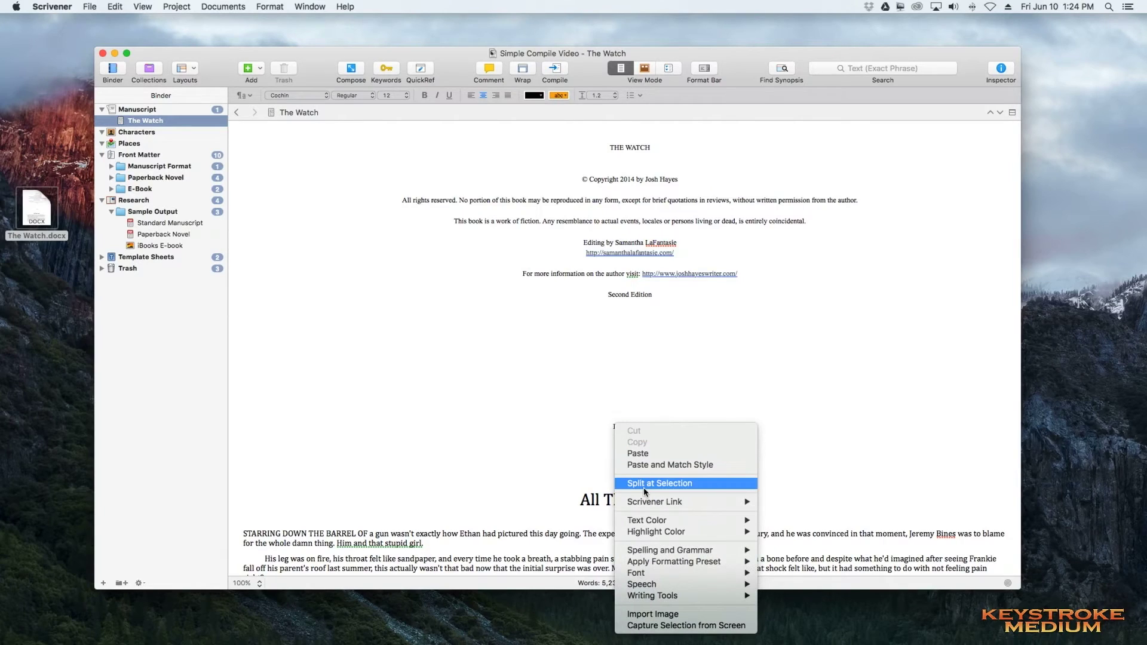
{"action": "left_click", "coordinate": [667, 487]}
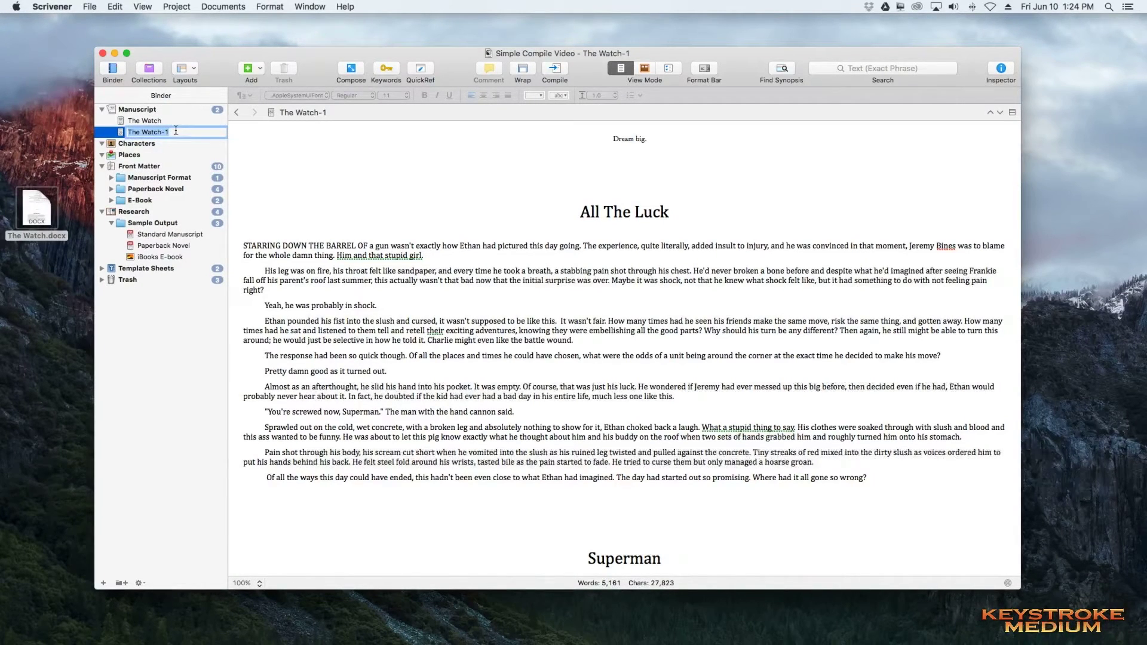
{"action": "type", "text": "Dedication"}
{"action": "left_click", "coordinate": [273, 153]}
{"action": "left_click", "coordinate": [149, 133]}
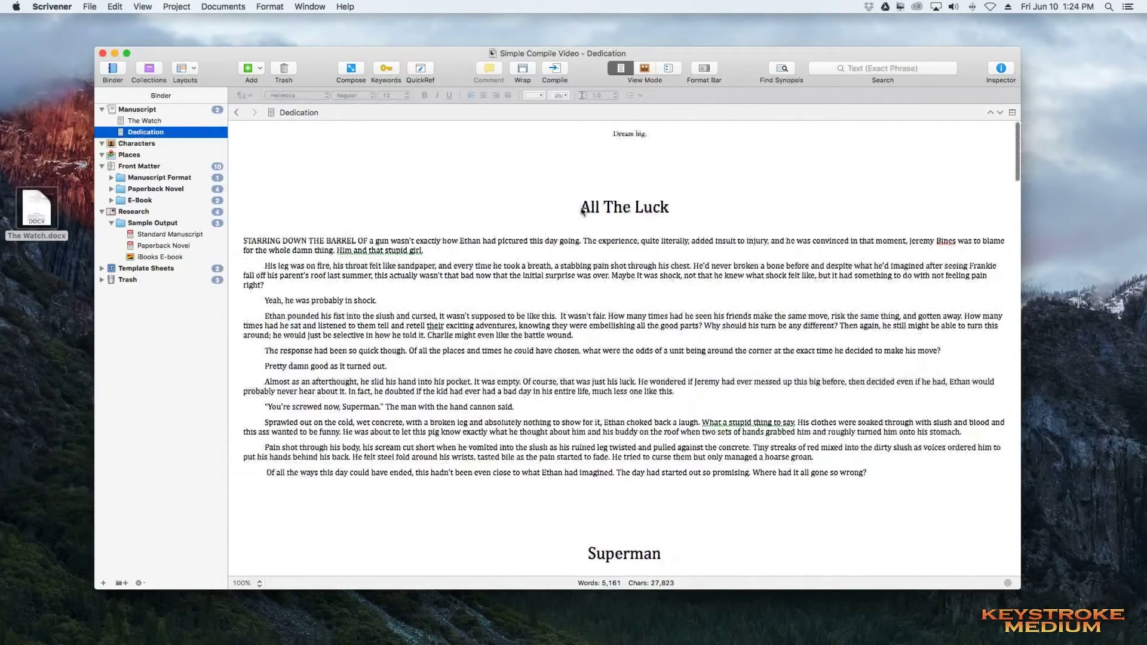
- Split off 'All The Luck' as its own document using Split with Selection as Title
{"action": "scroll", "coordinate": [583, 215], "scroll_direction": "up", "scroll_amount": 1}
{"action": "left_click_drag", "start_coordinate": [580, 215], "coordinate": [670, 216]}
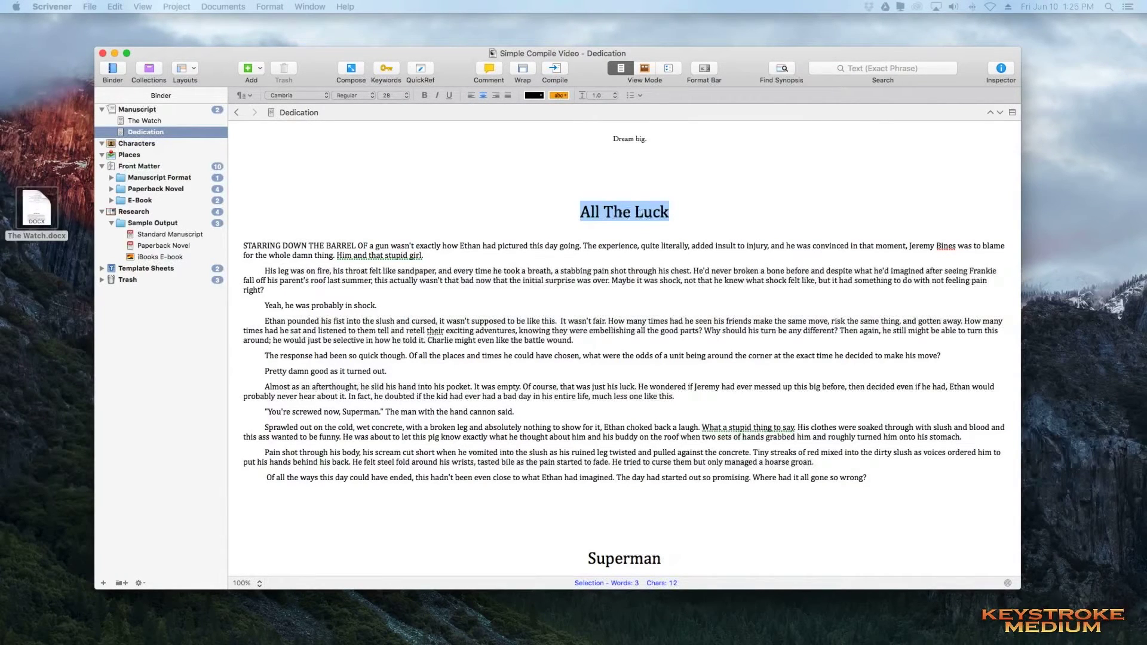
{"action": "right_click", "coordinate": [640, 216]}
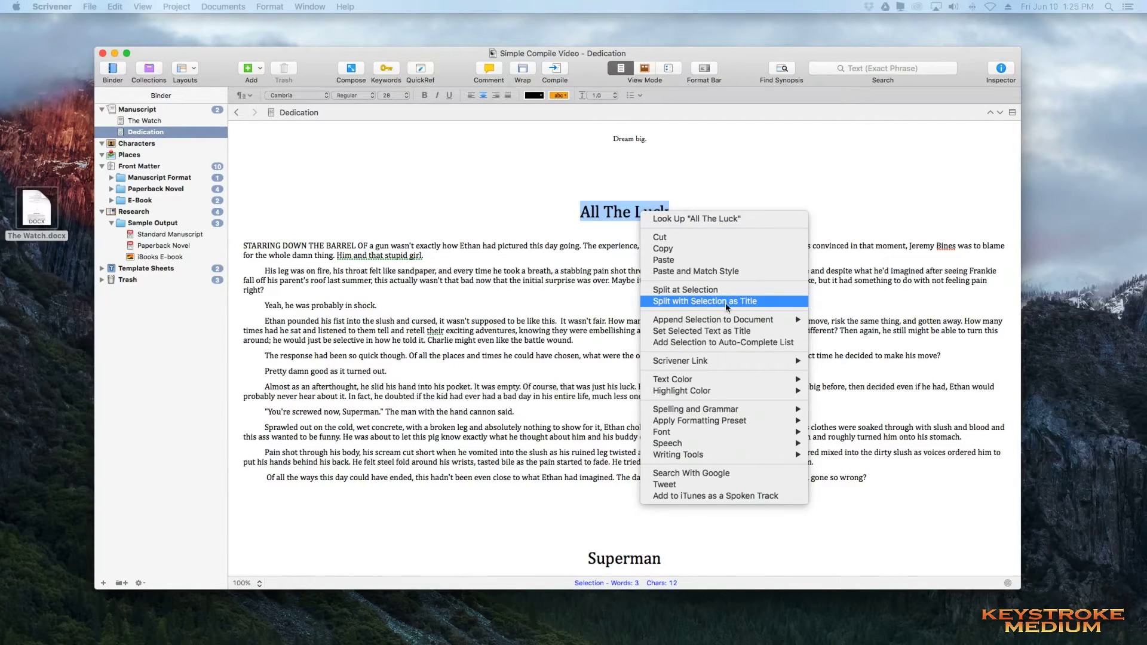
{"action": "left_click", "coordinate": [747, 302]}
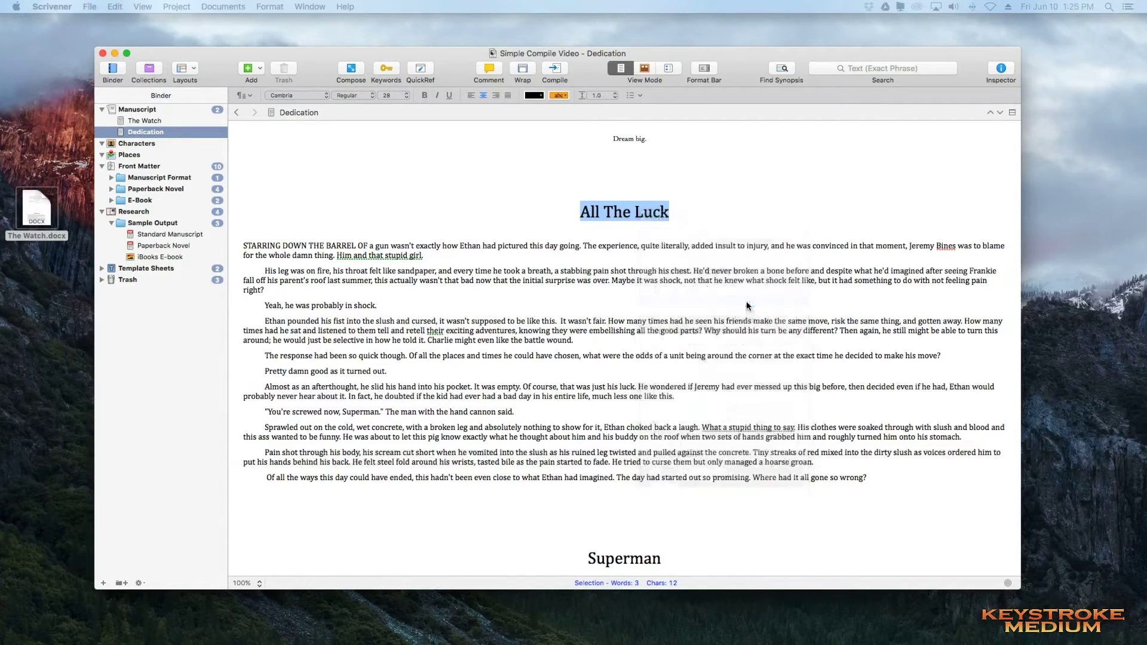
{"action": "left_click", "coordinate": [575, 148]}
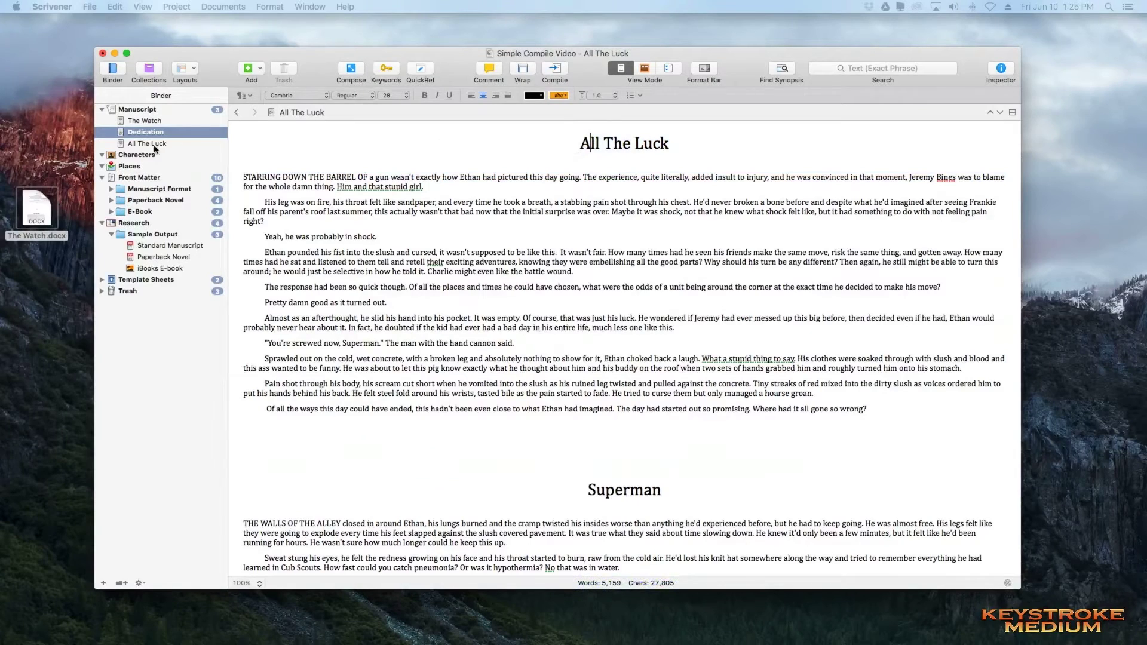
{"action": "left_click", "coordinate": [142, 144]}
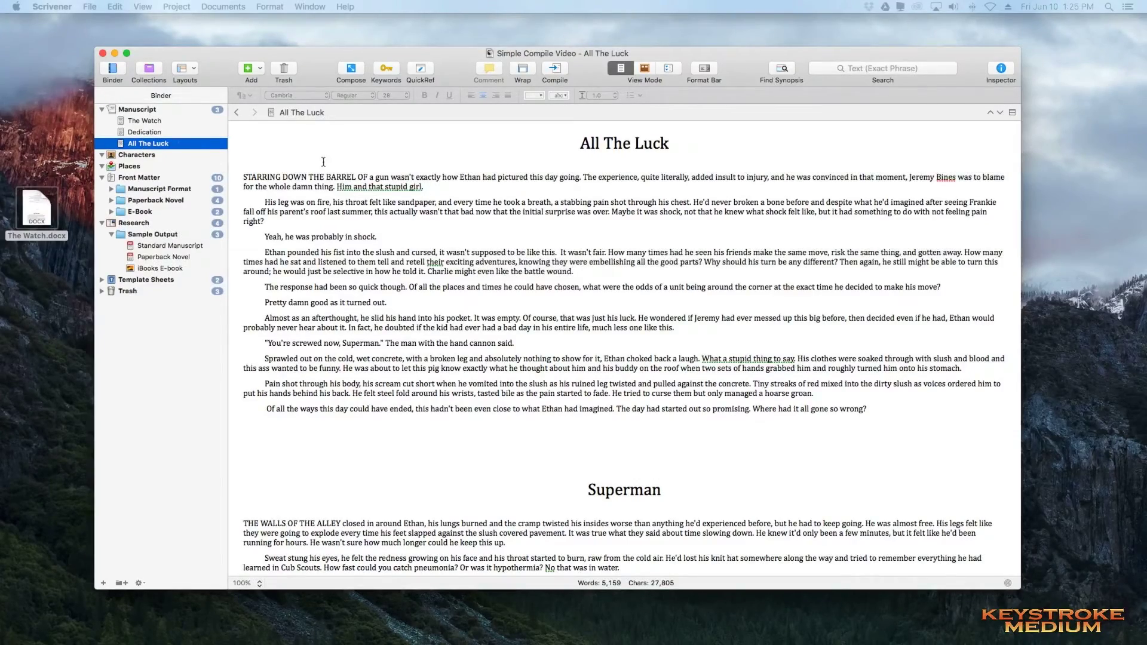
- Split off Superman, Mr Pitts Was Right, The Man in Black, The Discount and Author's Note
{"action": "scroll", "coordinate": [323, 162], "scroll_direction": "down", "scroll_amount": 5}
{"action": "double_click", "coordinate": [633, 377]}
{"action": "right_click", "coordinate": [639, 378]}
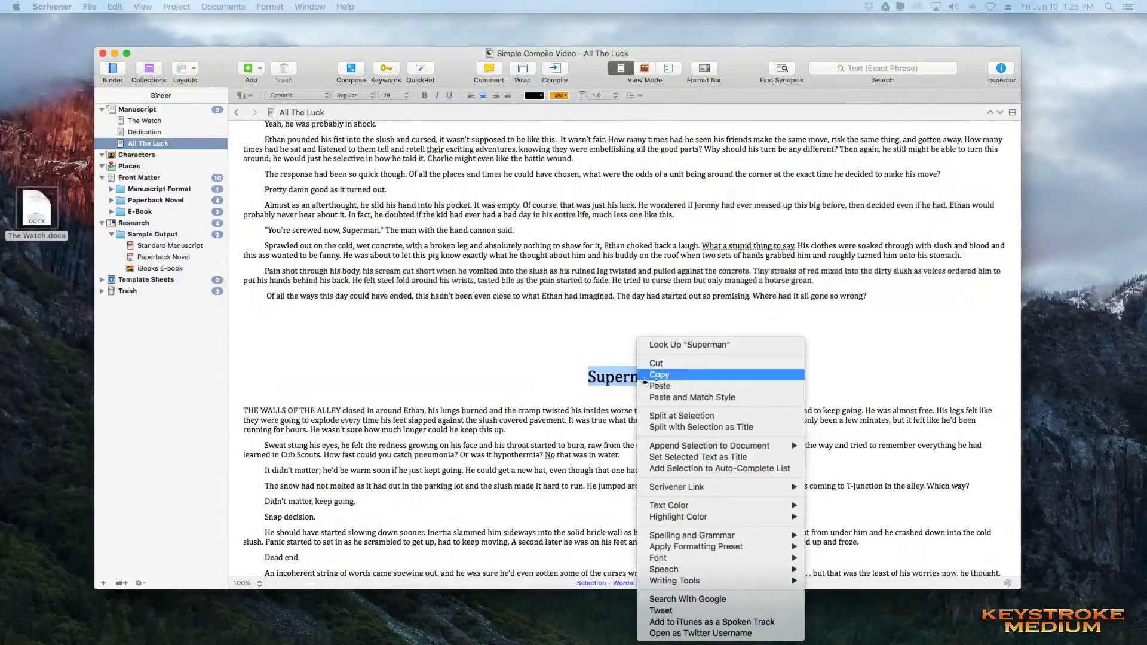
{"action": "left_click", "coordinate": [681, 427]}
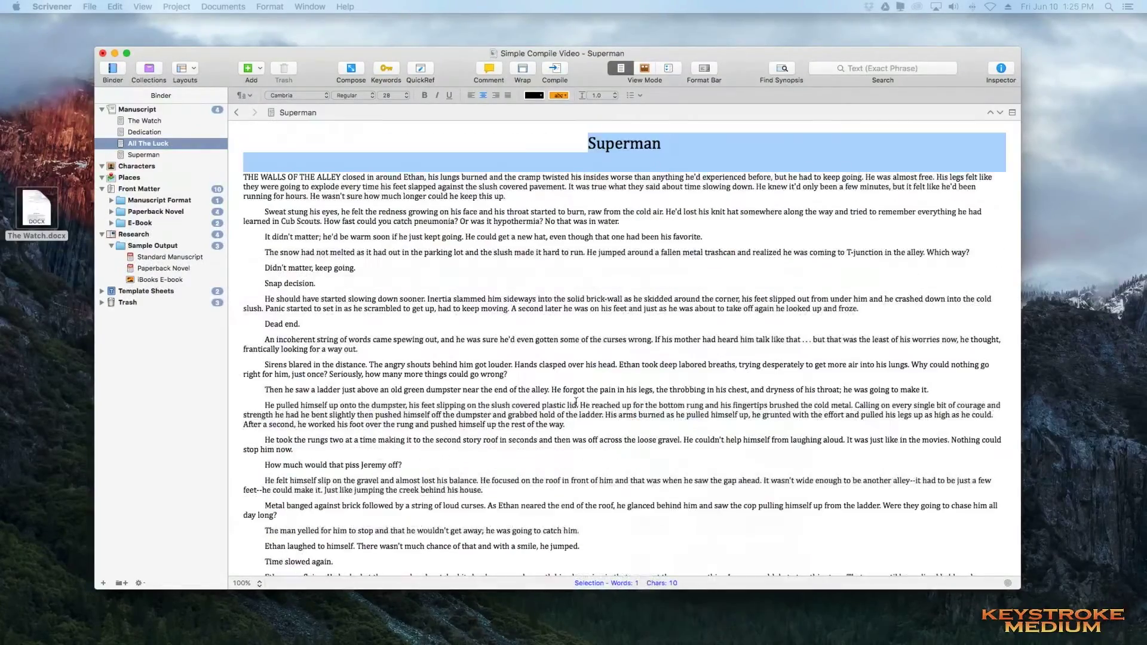
{"action": "scroll", "coordinate": [576, 405], "scroll_direction": "down", "scroll_amount": 5}
{"action": "left_click_drag", "start_coordinate": [558, 391], "coordinate": [709, 396]}
{"action": "right_click", "coordinate": [658, 393]}
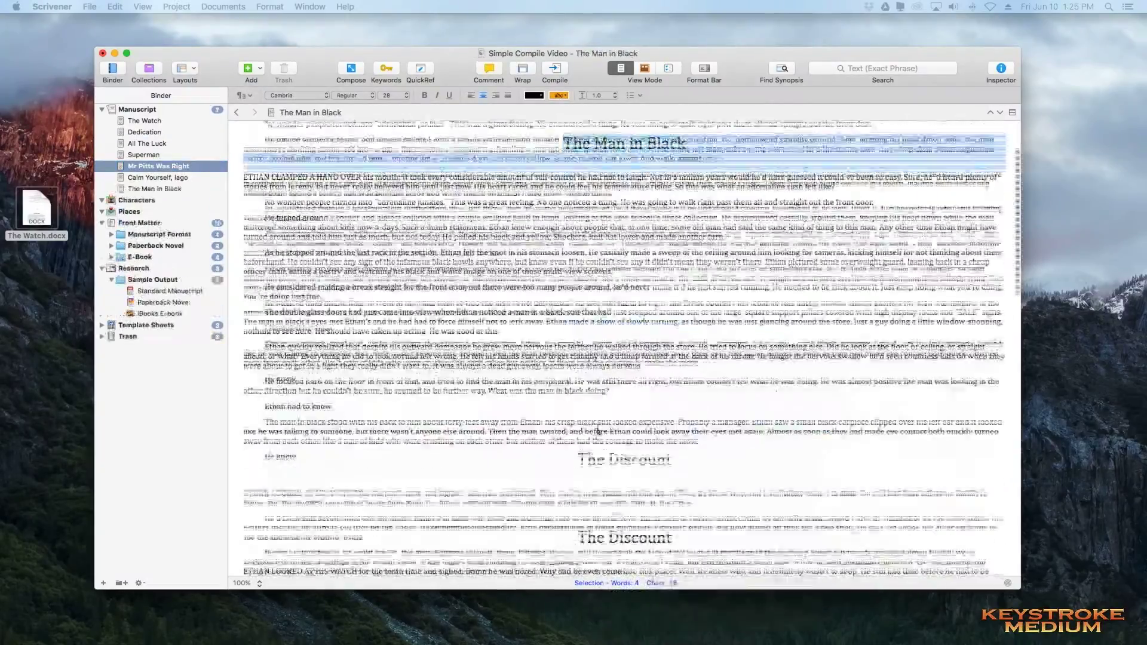
{"action": "right_click", "coordinate": [627, 379]}
{"action": "left_click", "coordinate": [687, 299]}
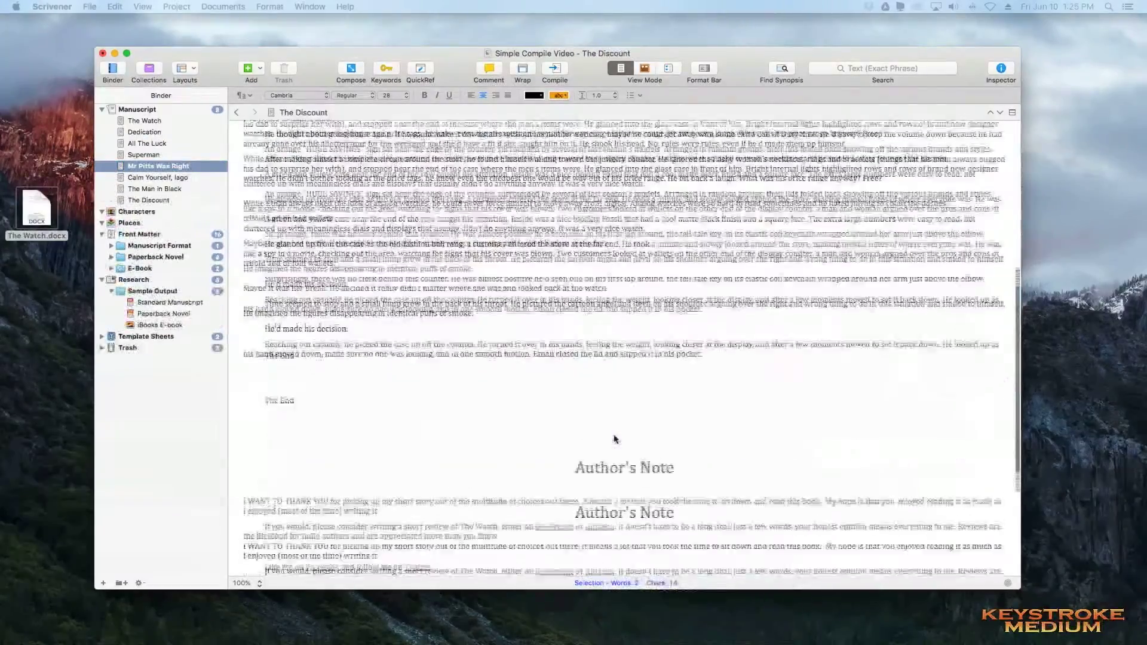
{"action": "right_click", "coordinate": [631, 347]}
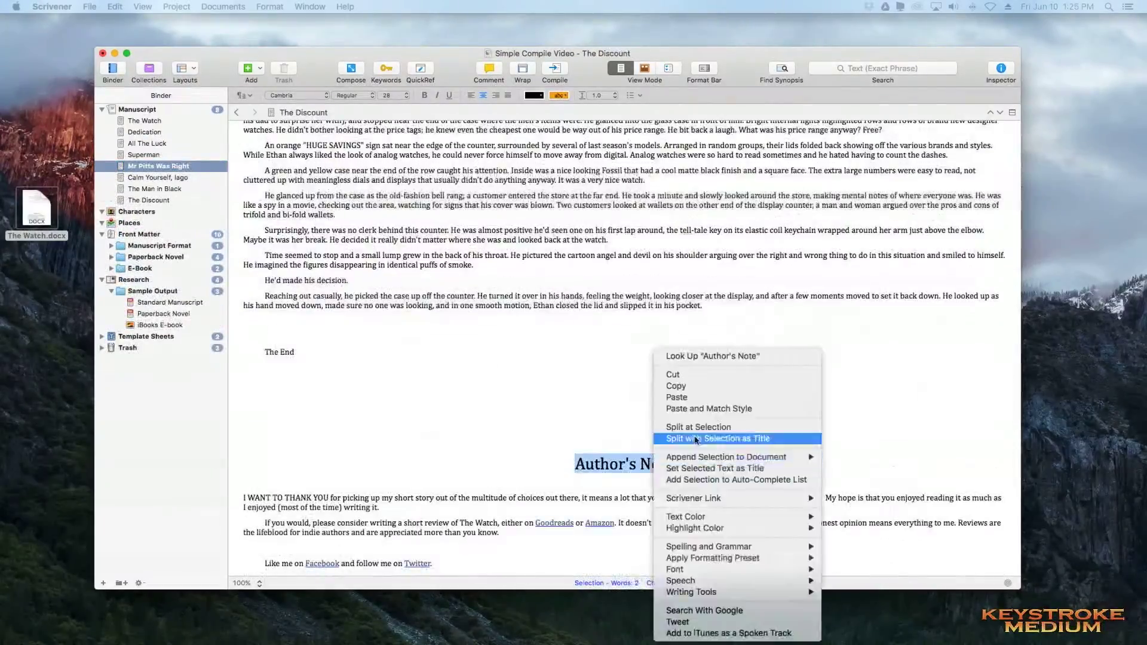
{"action": "left_click", "coordinate": [691, 297]}
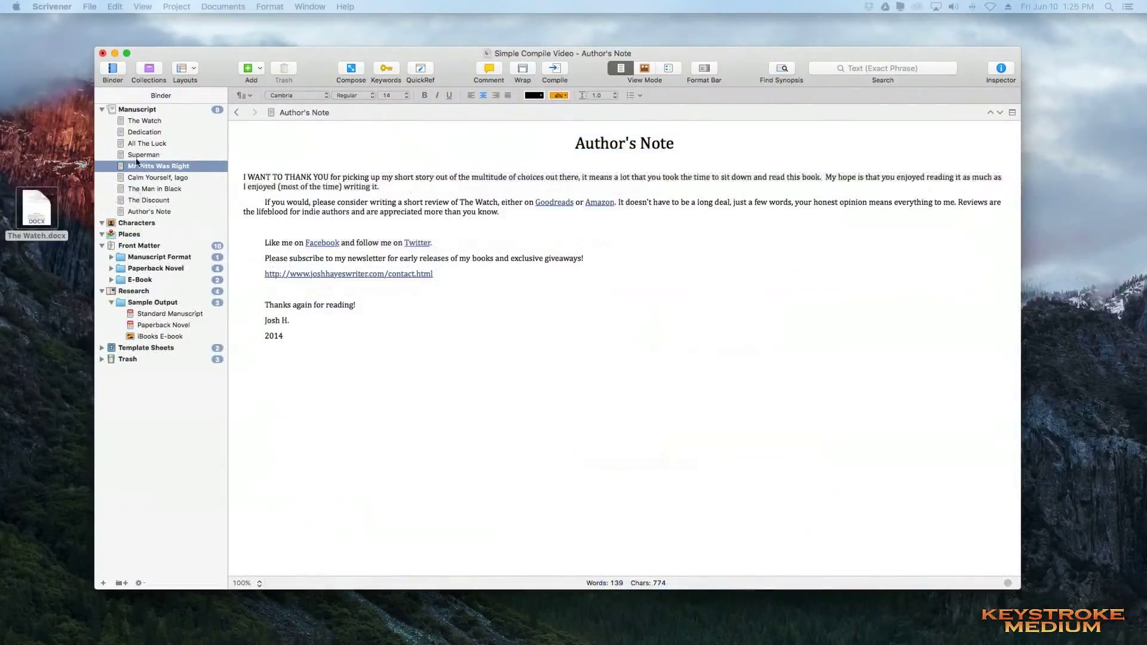
- Check each Binder document from The Watch to Author's Note, ending with All The Luck's text selected
{"action": "left_click", "coordinate": [146, 122]}
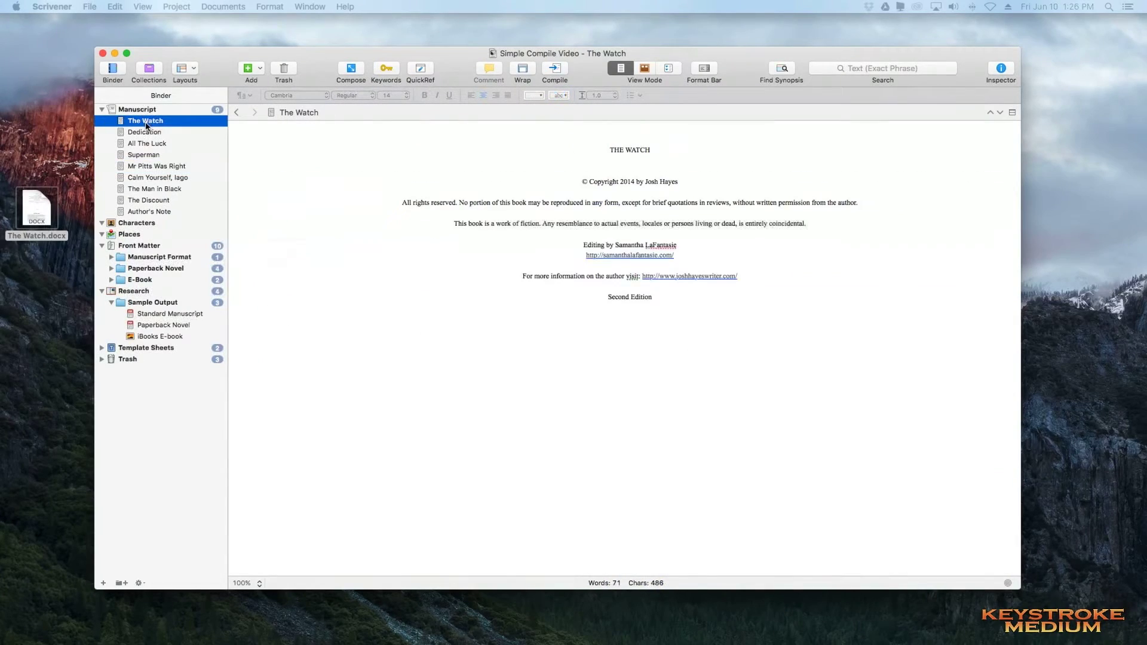
{"action": "key", "text": "Down"}
{"action": "key", "text": "Down"}
{"action": "key", "text": "Down"}
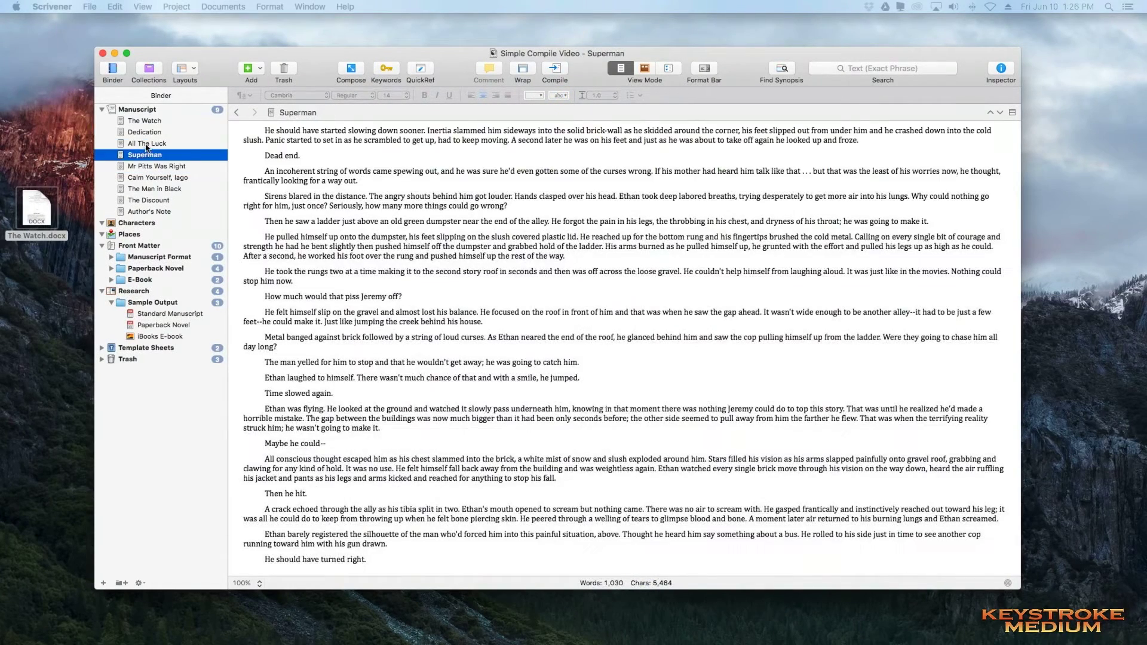
{"action": "left_click", "coordinate": [147, 144]}
{"action": "left_click", "coordinate": [150, 166]}
{"action": "left_click", "coordinate": [150, 178]}
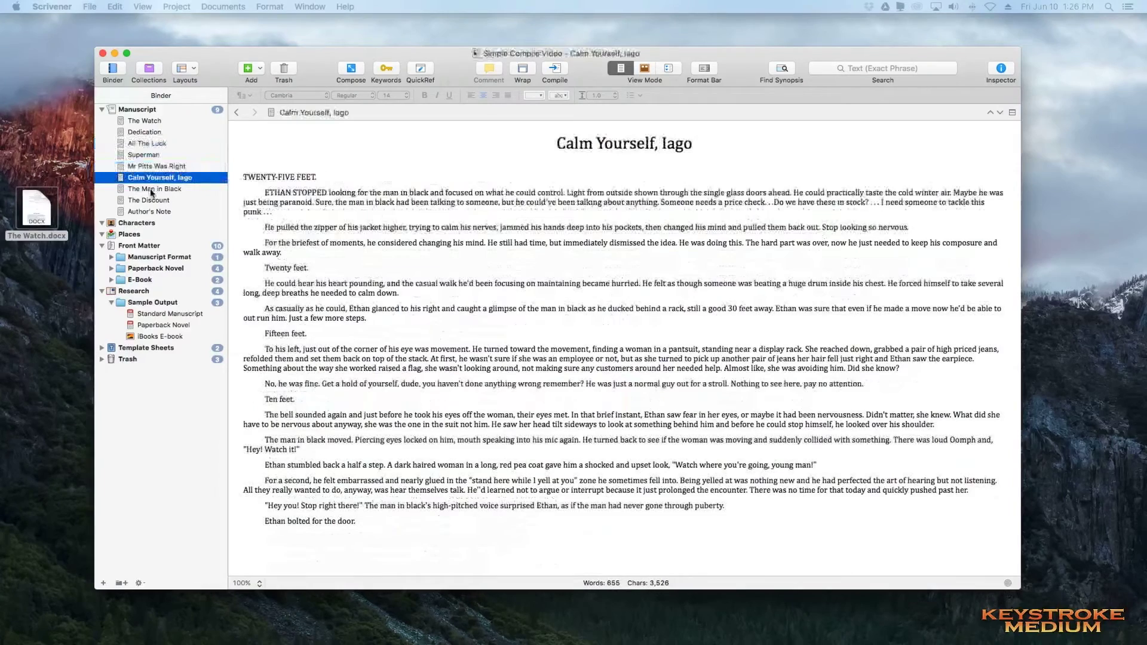
{"action": "left_click", "coordinate": [152, 188]}
{"action": "left_click", "coordinate": [153, 200]}
{"action": "left_click", "coordinate": [157, 212]}
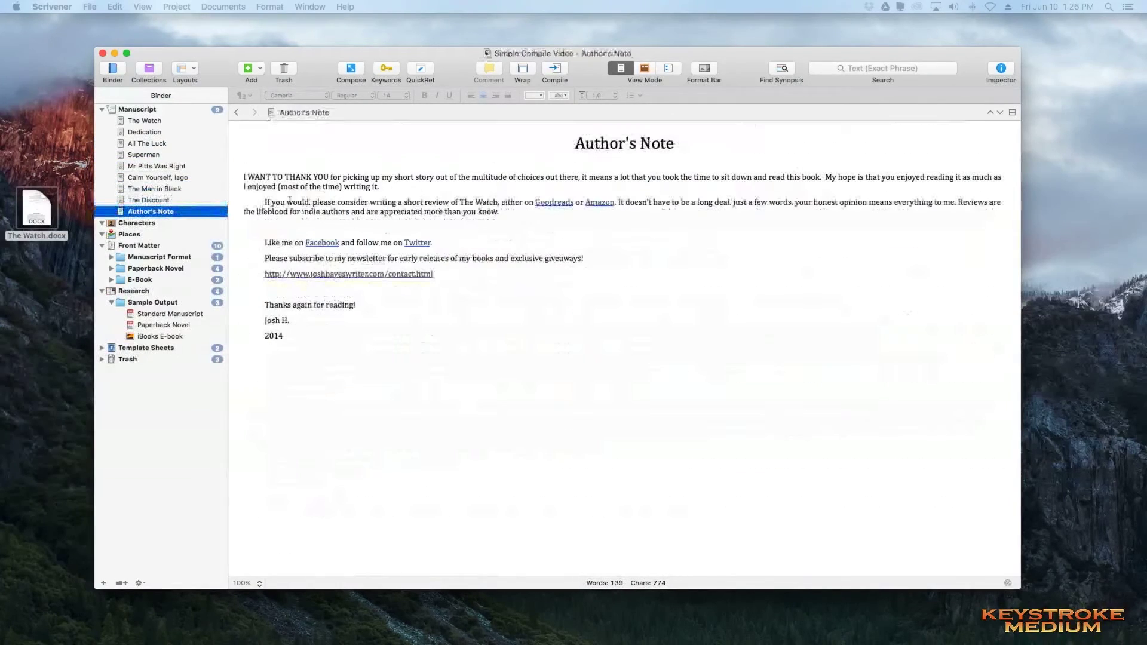
{"action": "left_click", "coordinate": [154, 121]}
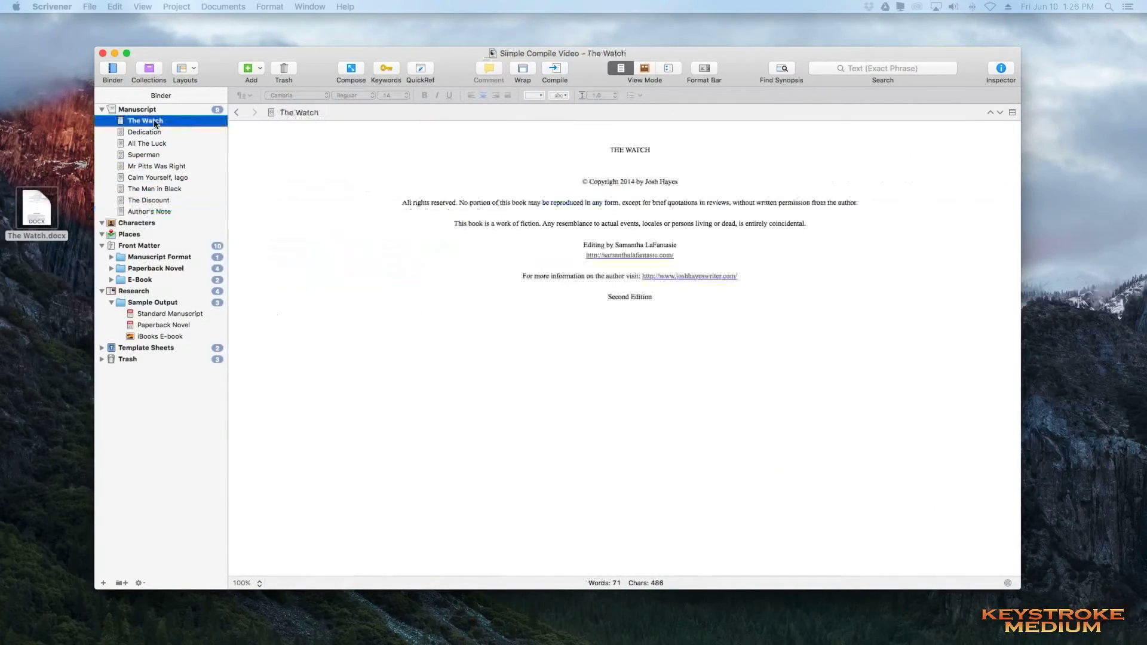
{"action": "left_click", "coordinate": [151, 133]}
{"action": "left_click", "coordinate": [152, 144]}
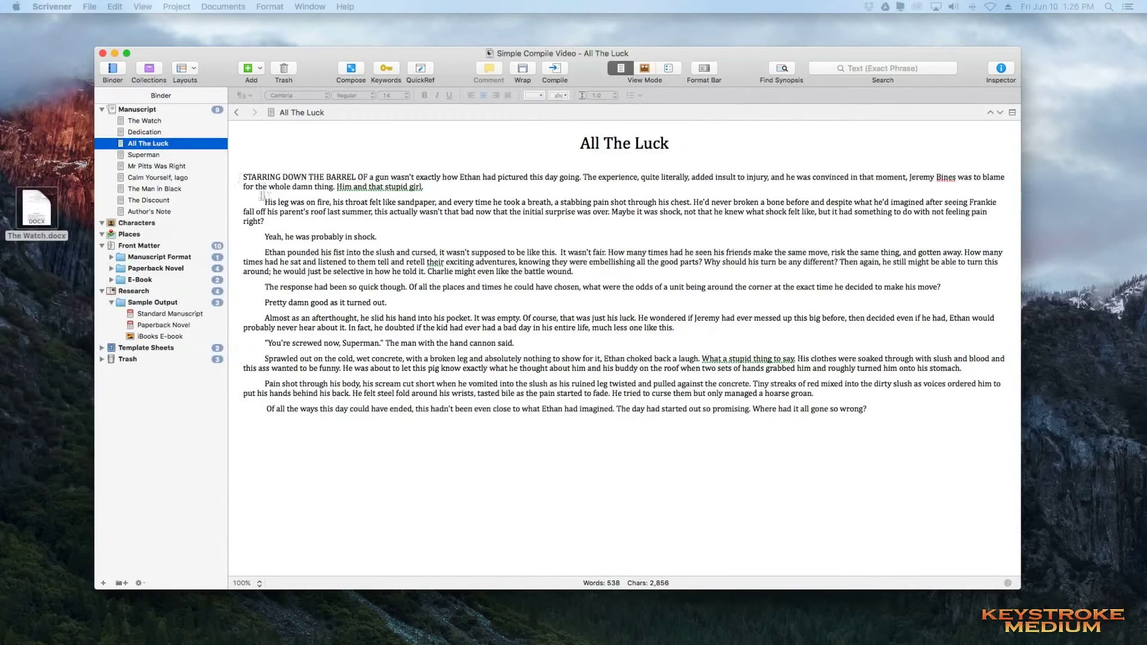
{"action": "left_click_drag", "start_coordinate": [243, 177], "coordinate": [914, 409]}
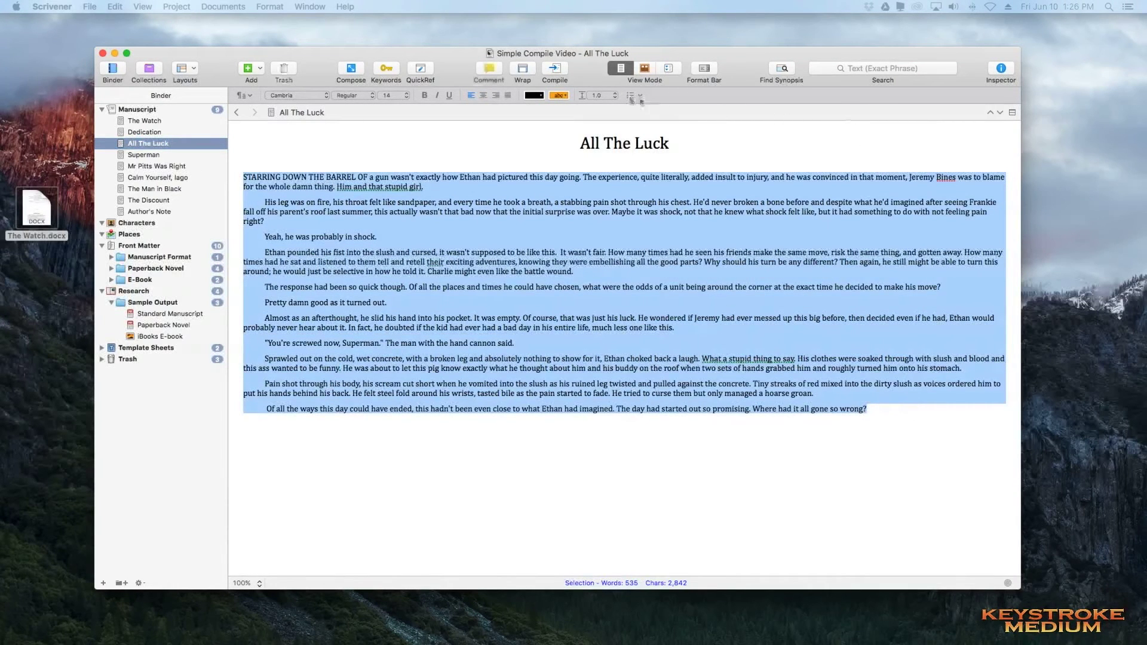
- Set All The Luck's paragraph spacing after to 0 in the Other line-spacing settings
{"action": "left_click", "coordinate": [599, 95]}
{"action": "left_click", "coordinate": [613, 157]}
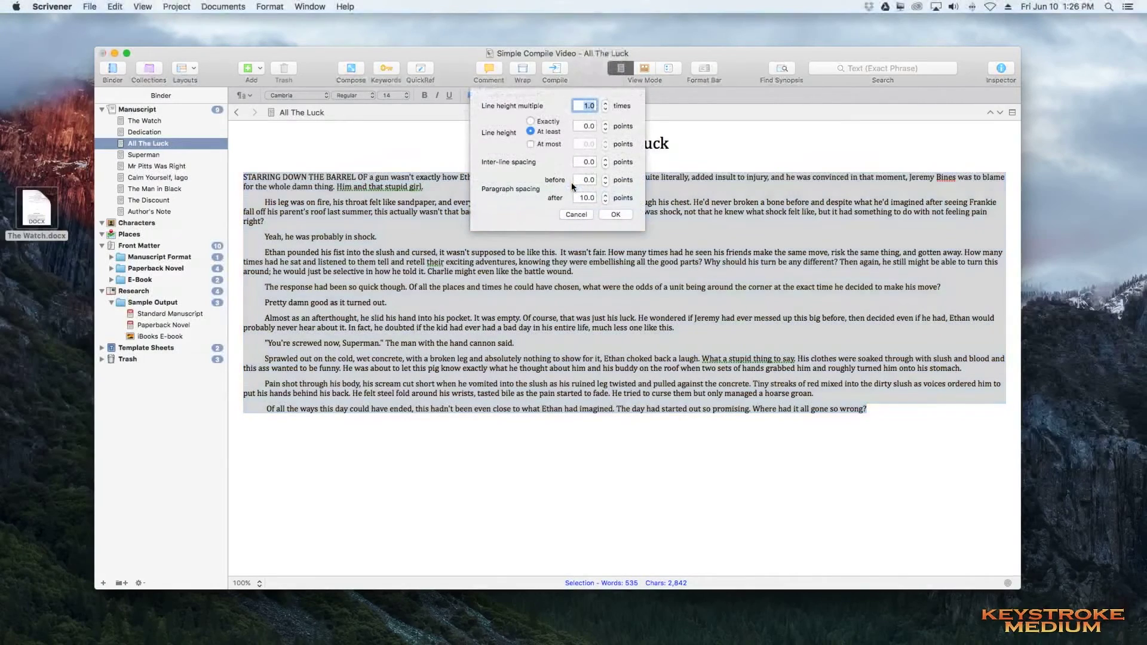
{"action": "left_click_drag", "start_coordinate": [579, 197], "coordinate": [594, 197]}
{"action": "type", "text": "0"}
{"action": "left_click", "coordinate": [612, 214]}
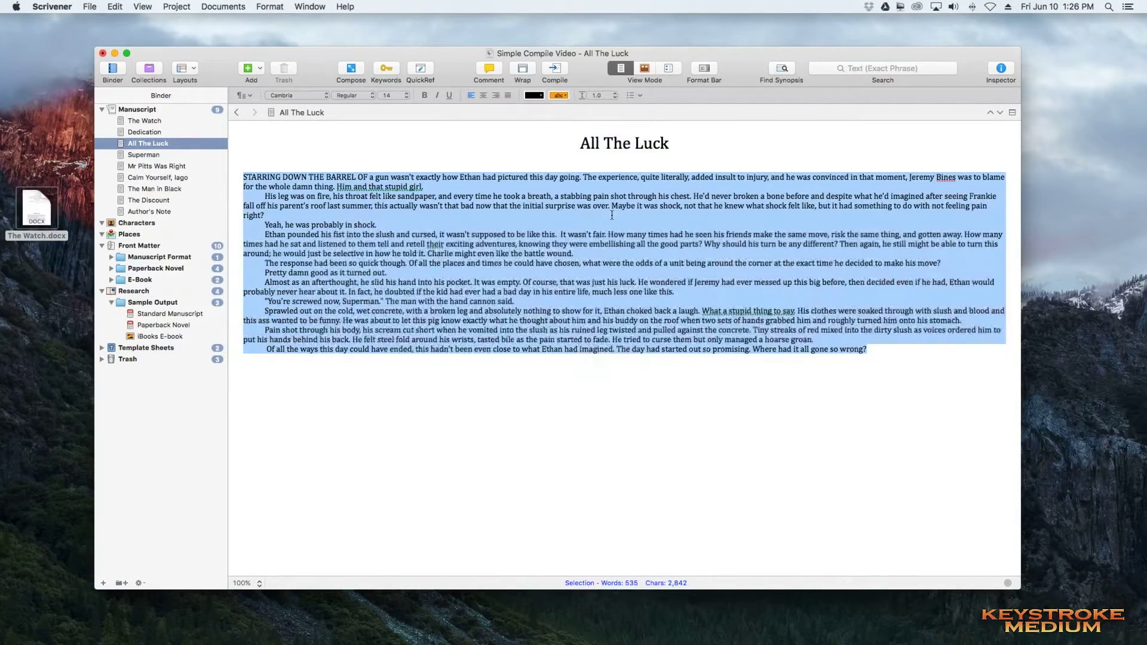
{"action": "left_click", "coordinate": [574, 215]}
- Select all of Superman's text and set its space after paragraphs to 0
{"action": "left_click", "coordinate": [145, 155]}
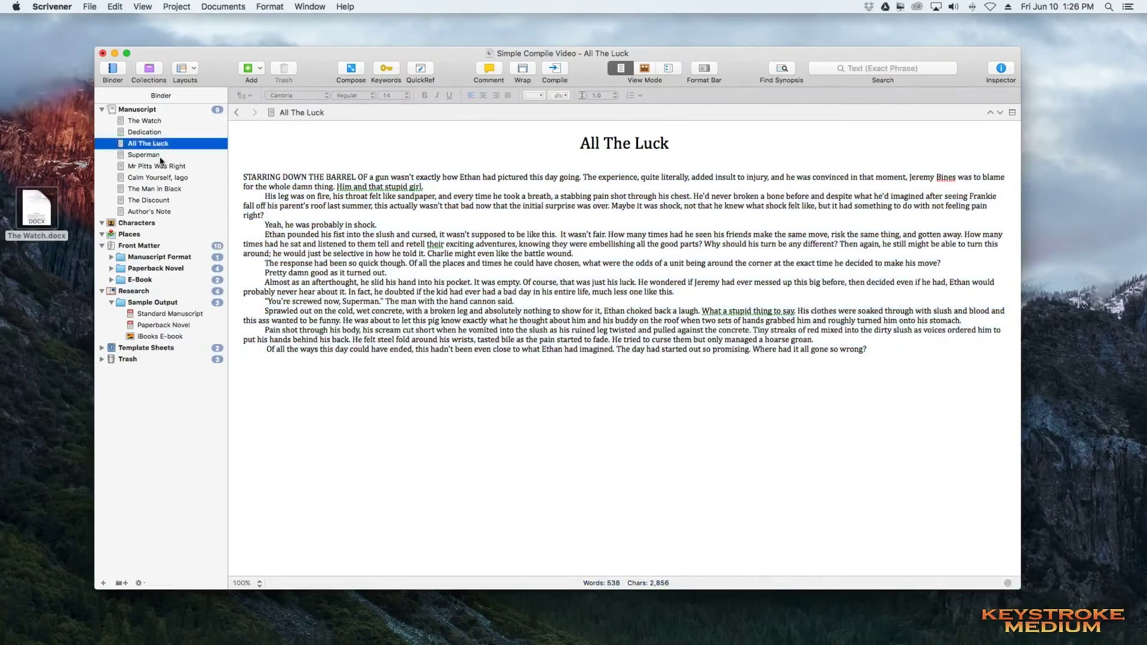
{"action": "left_click", "coordinate": [262, 131]}
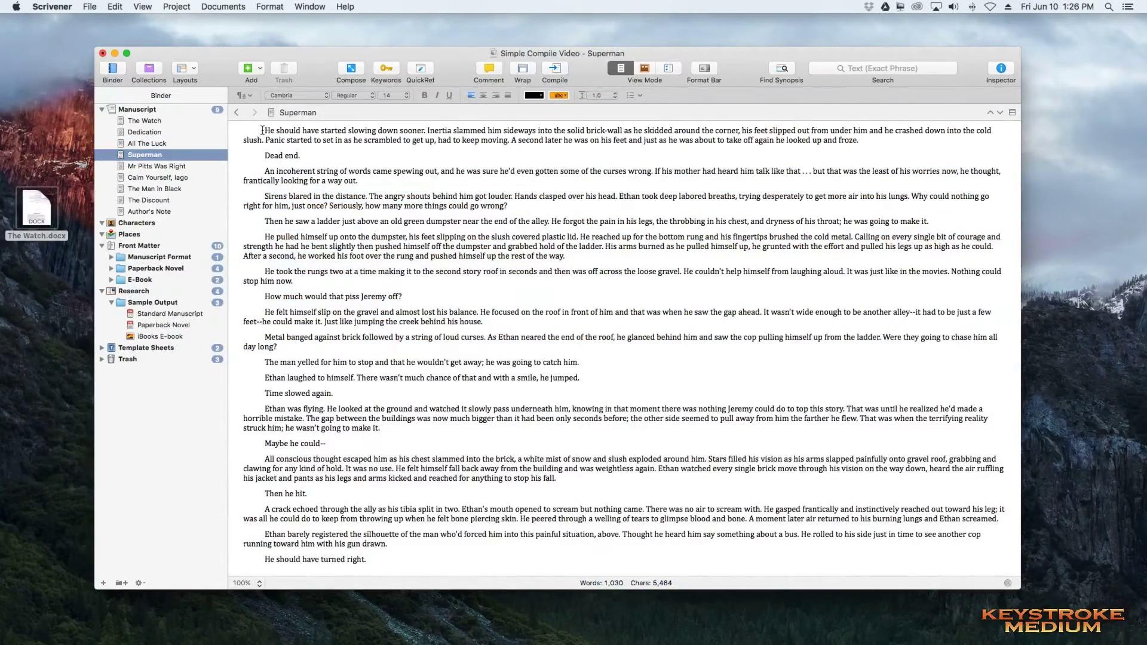
{"action": "key", "text": "super+a"}
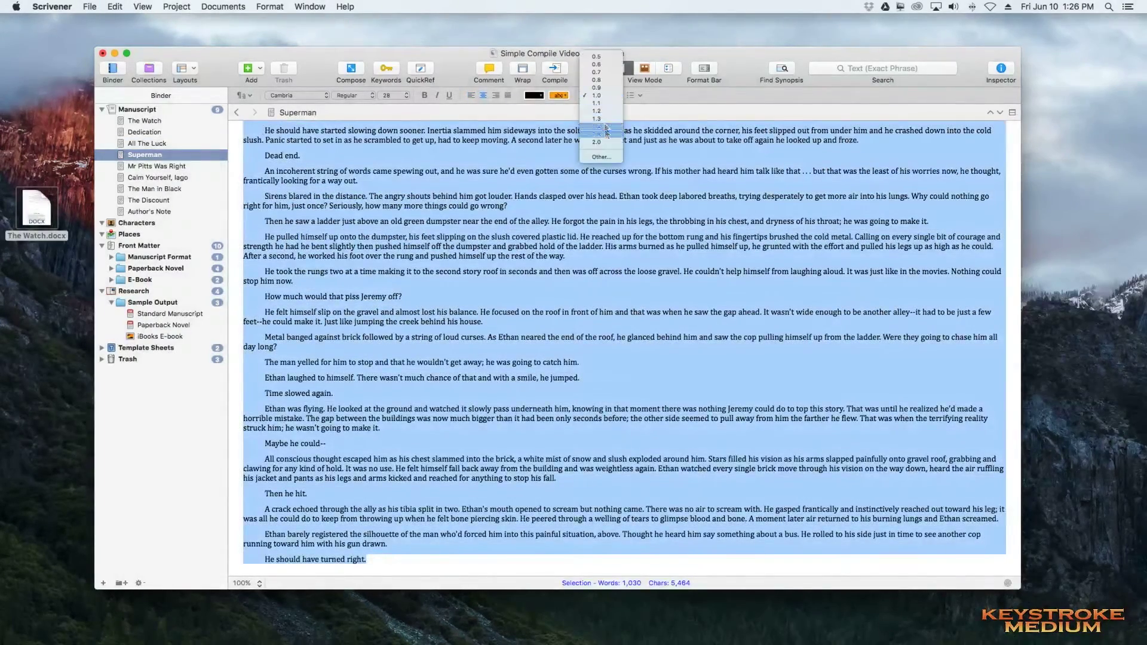
{"action": "left_click", "coordinate": [601, 157]}
{"action": "left_click", "coordinate": [581, 197]}
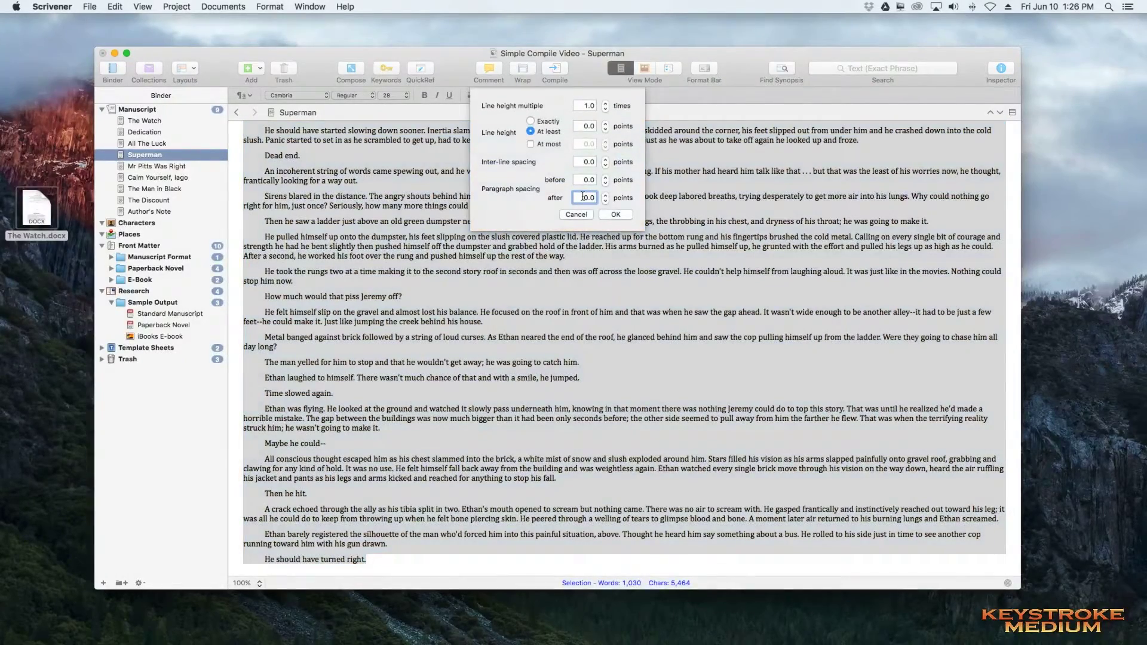
{"action": "double_click", "coordinate": [597, 197]}
{"action": "key", "text": "Return"}
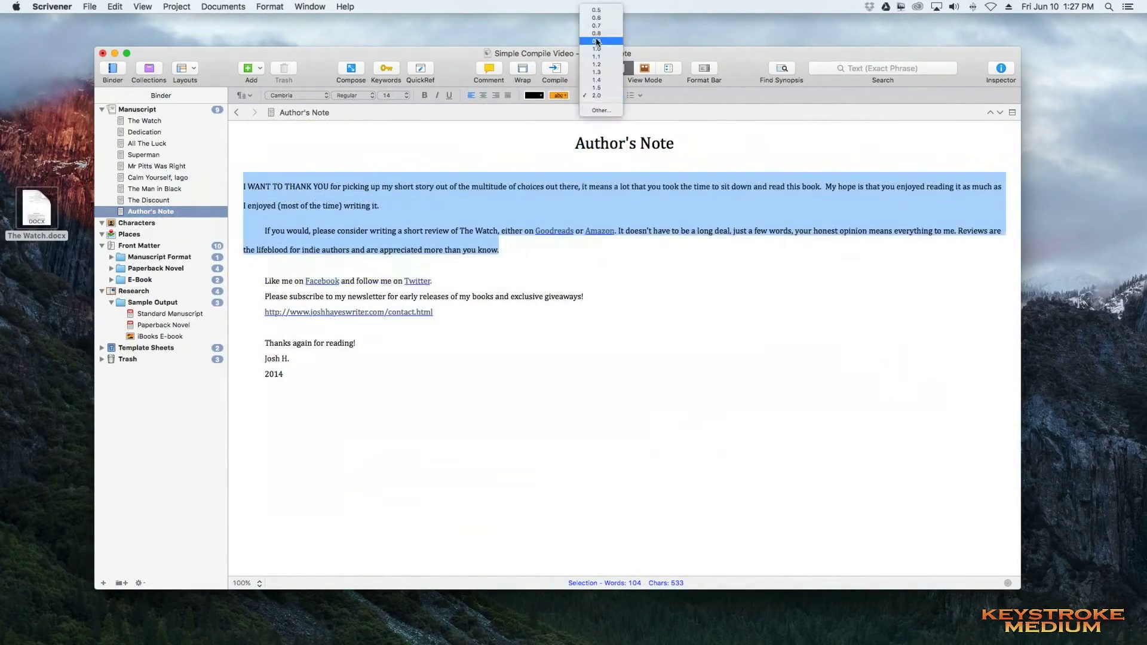
- Set the Author's Note paragraph spacing after to 0
{"action": "left_click", "coordinate": [596, 48]}
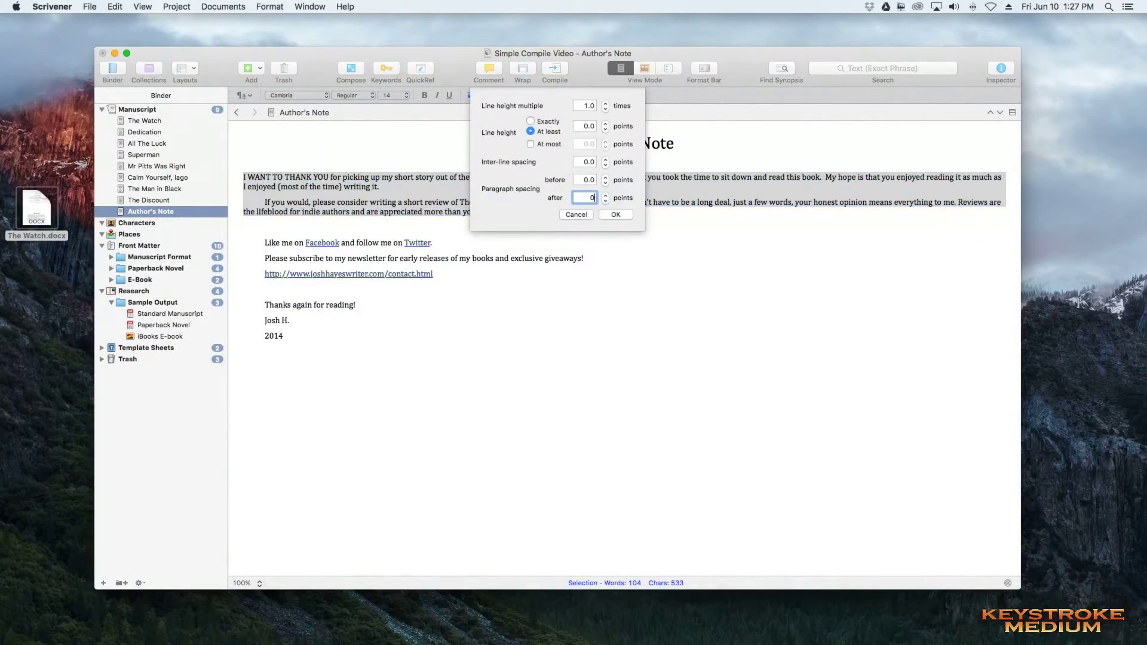
{"action": "type", "text": "0"}
{"action": "left_click", "coordinate": [612, 216]}
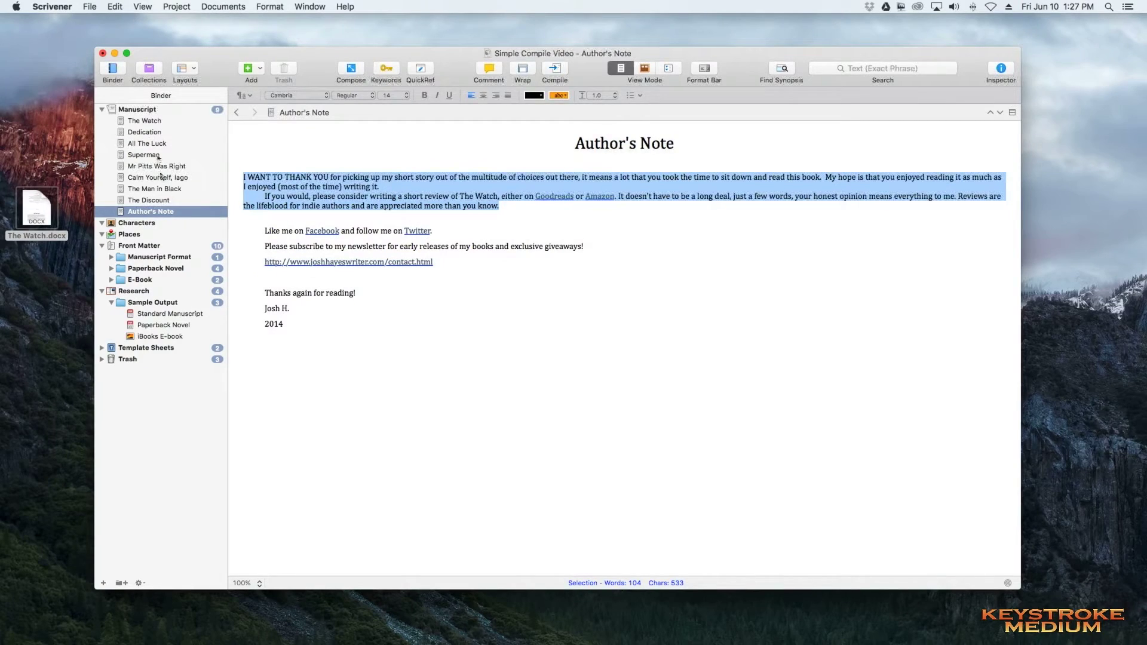
{"action": "left_click", "coordinate": [147, 121]}
- Step through Dedication to Author's Note, checking each chapter's tightened spacing
{"action": "left_click", "coordinate": [149, 133]}
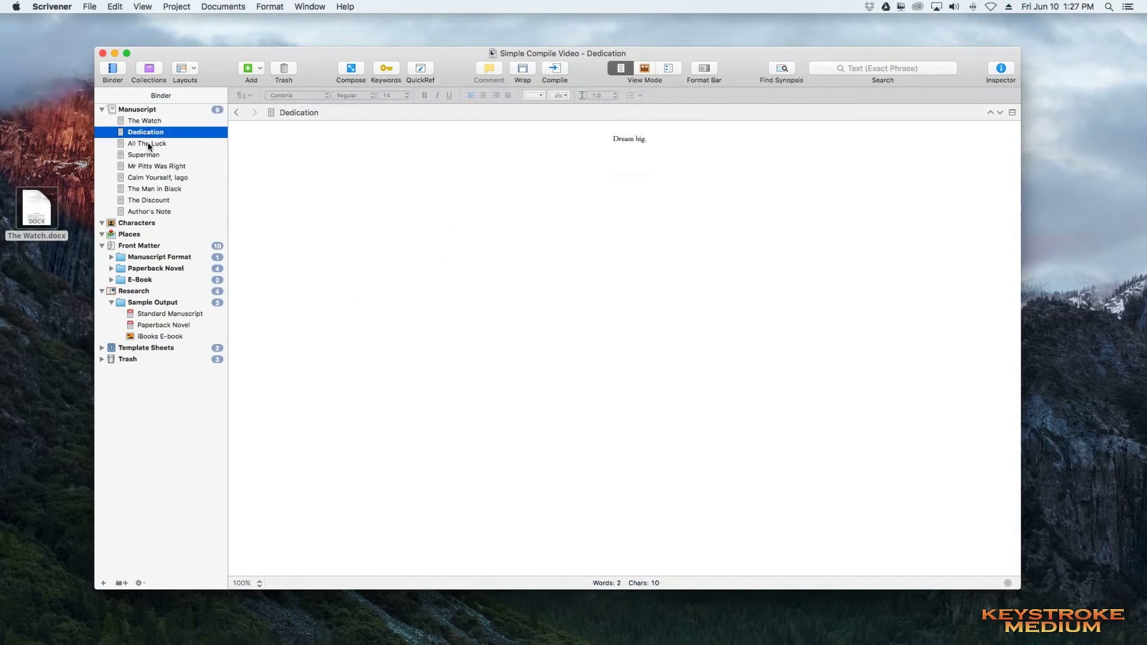
{"action": "left_click", "coordinate": [149, 144]}
{"action": "left_click", "coordinate": [149, 154]}
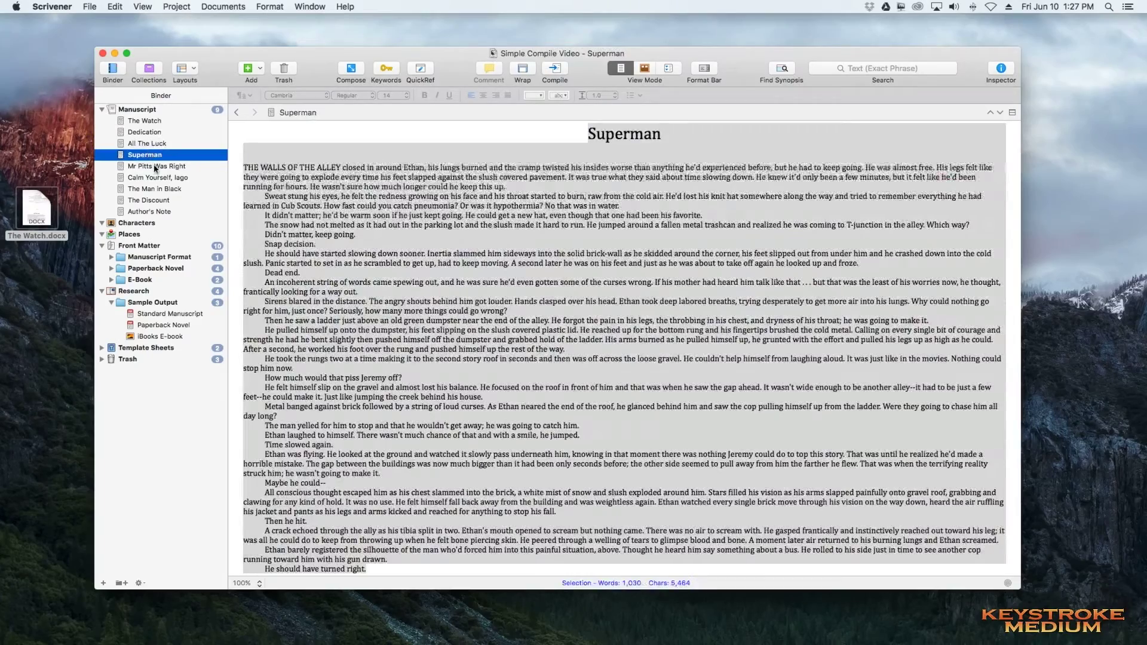
{"action": "left_click", "coordinate": [153, 167]}
{"action": "left_click", "coordinate": [155, 177]}
{"action": "left_click", "coordinate": [157, 189]}
{"action": "left_click", "coordinate": [157, 201]}
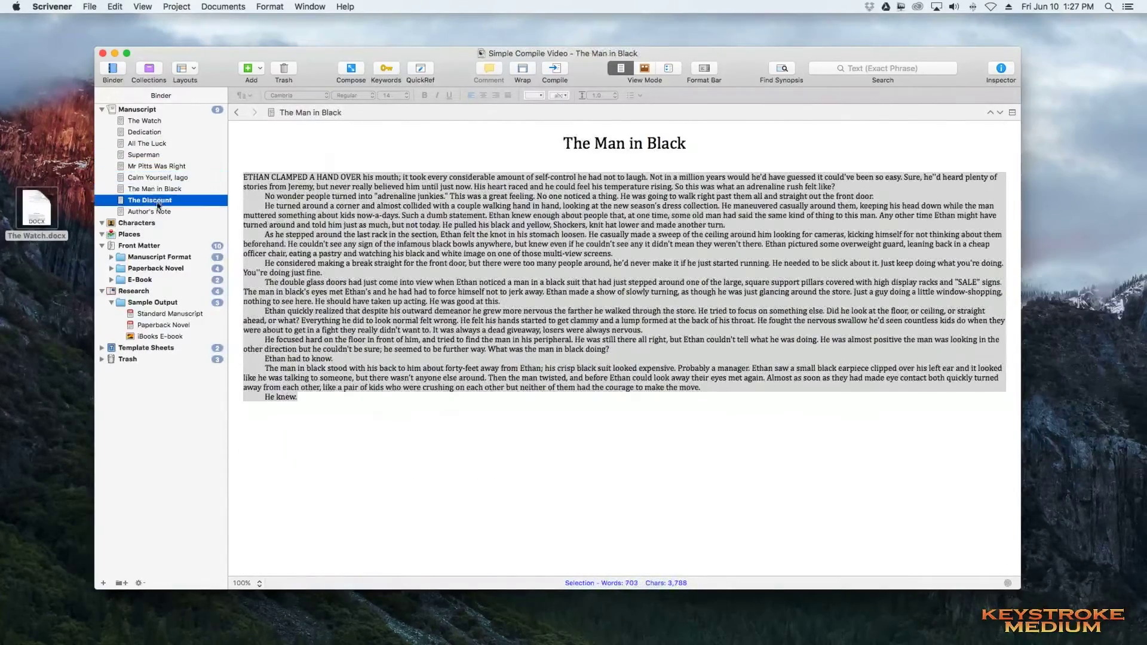
{"action": "left_click", "coordinate": [154, 211]}
- Recheck Dedication through Calm Yourself, Iago, then return to The Watch copyright page
{"action": "left_click", "coordinate": [150, 132]}
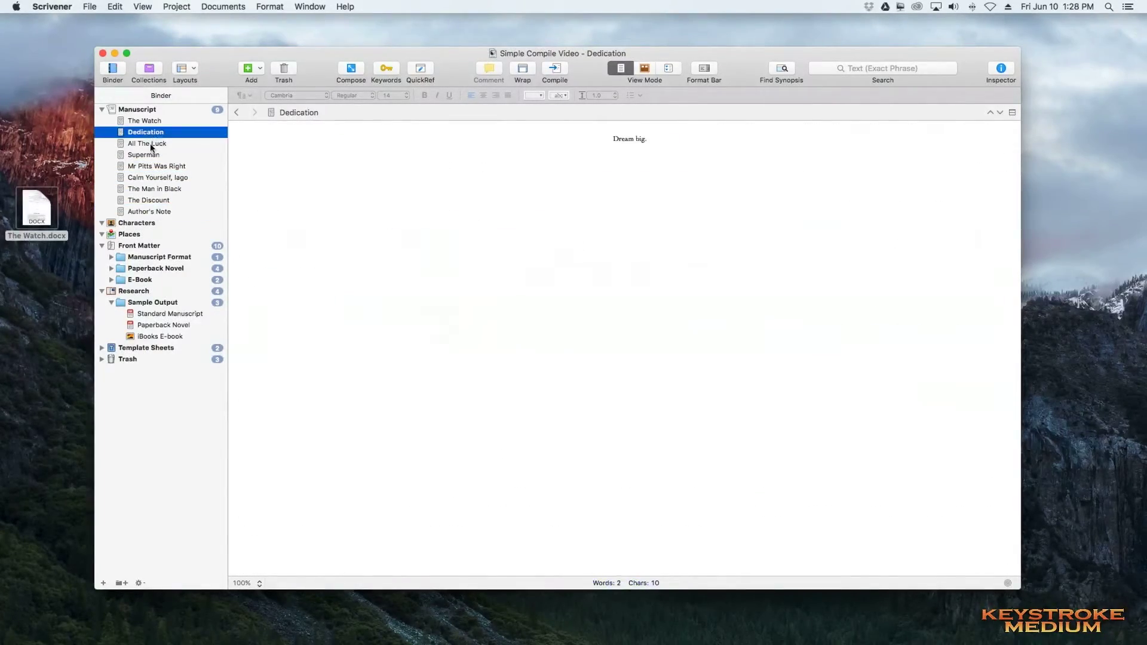
{"action": "left_click", "coordinate": [152, 144]}
{"action": "left_click", "coordinate": [385, 187]}
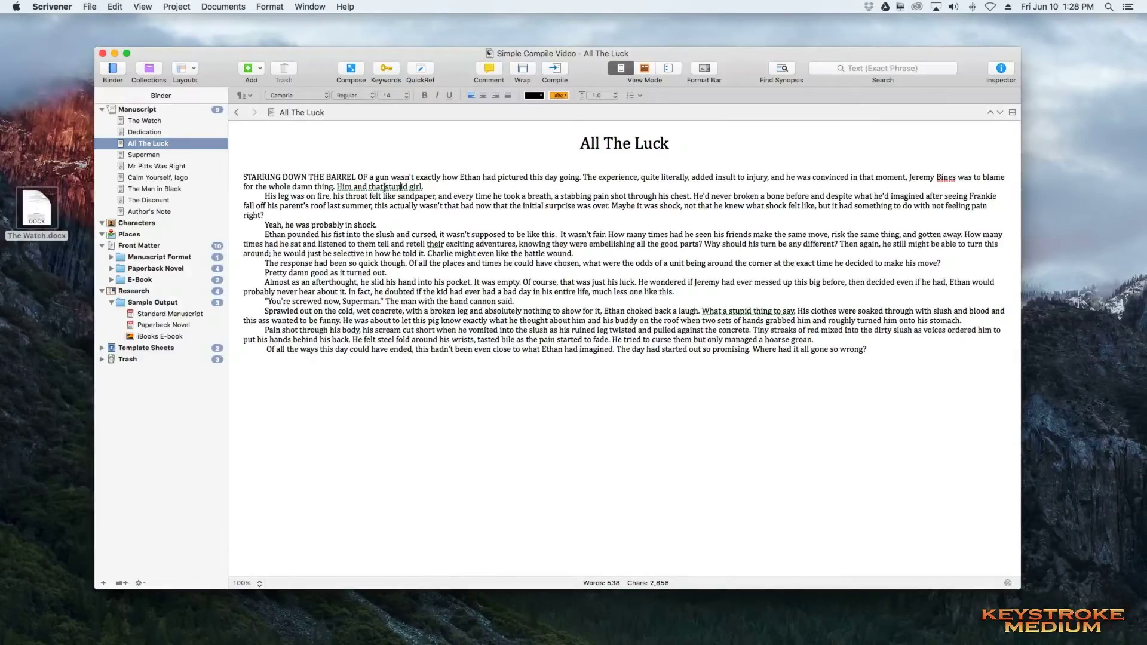
{"action": "left_click", "coordinate": [169, 155]}
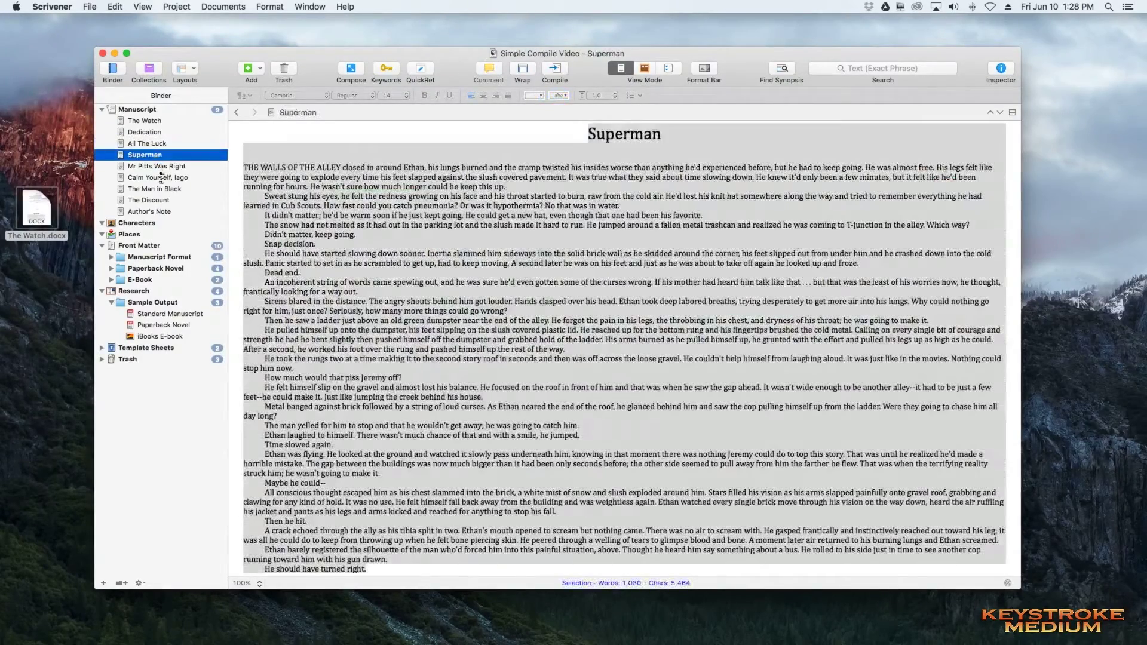
{"action": "left_click", "coordinate": [164, 166]}
{"action": "left_click", "coordinate": [166, 177]}
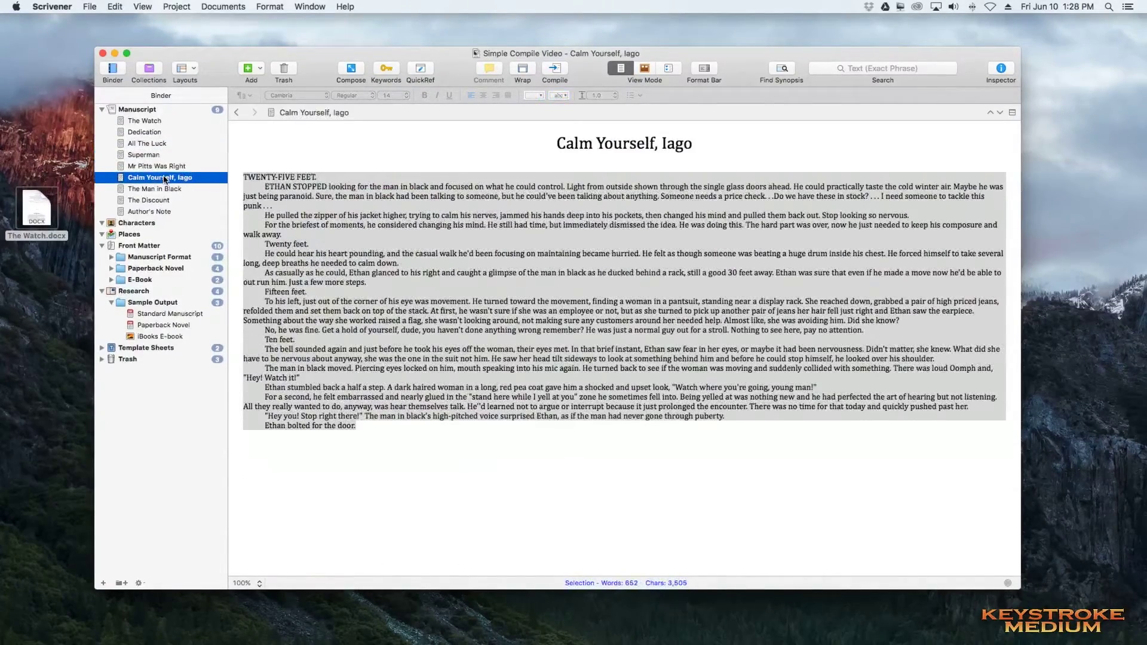
{"action": "left_click", "coordinate": [149, 144]}
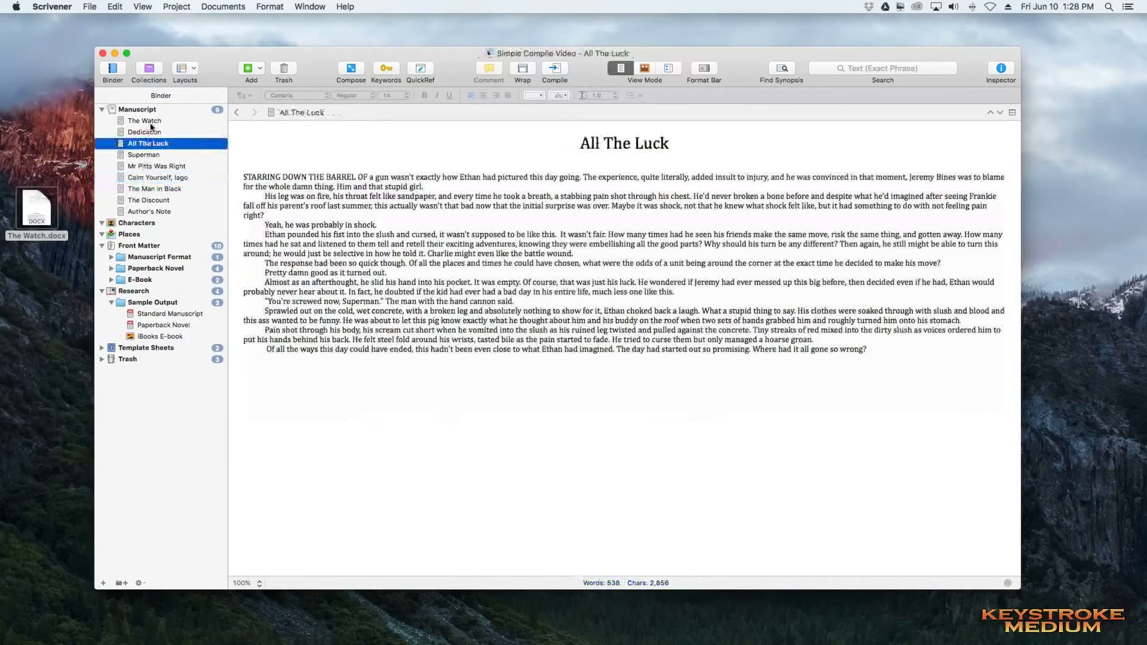
{"action": "left_click", "coordinate": [151, 123]}
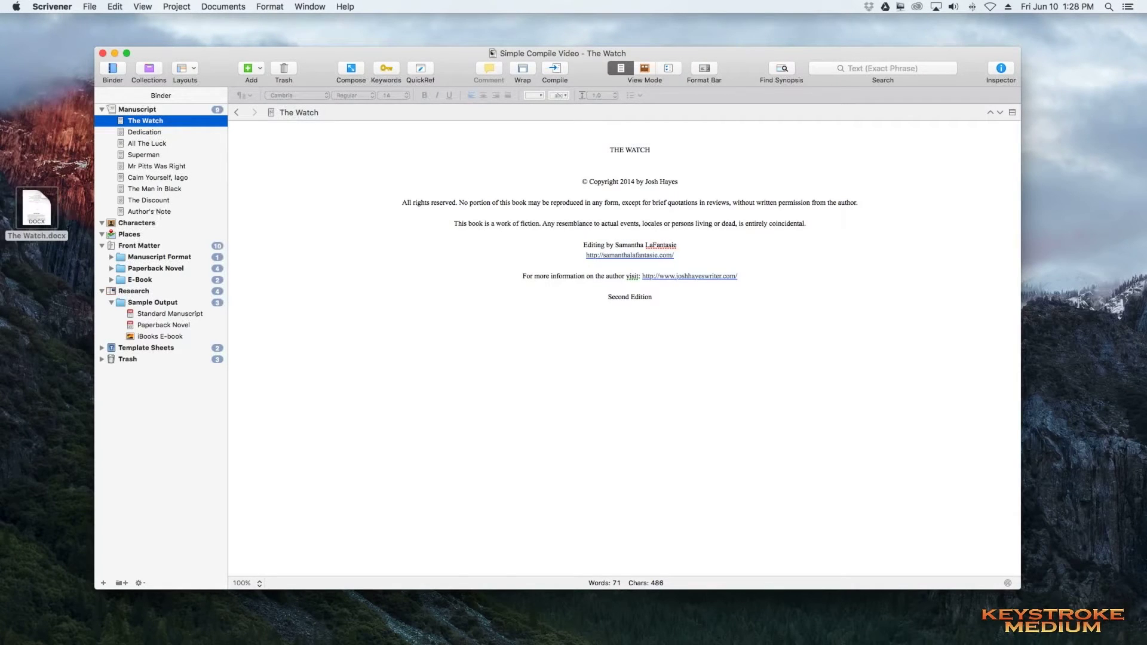
- Open the Cover Work folder in a new Finder window and preview thewatch.jpg
{"action": "key", "text": "super+n"}
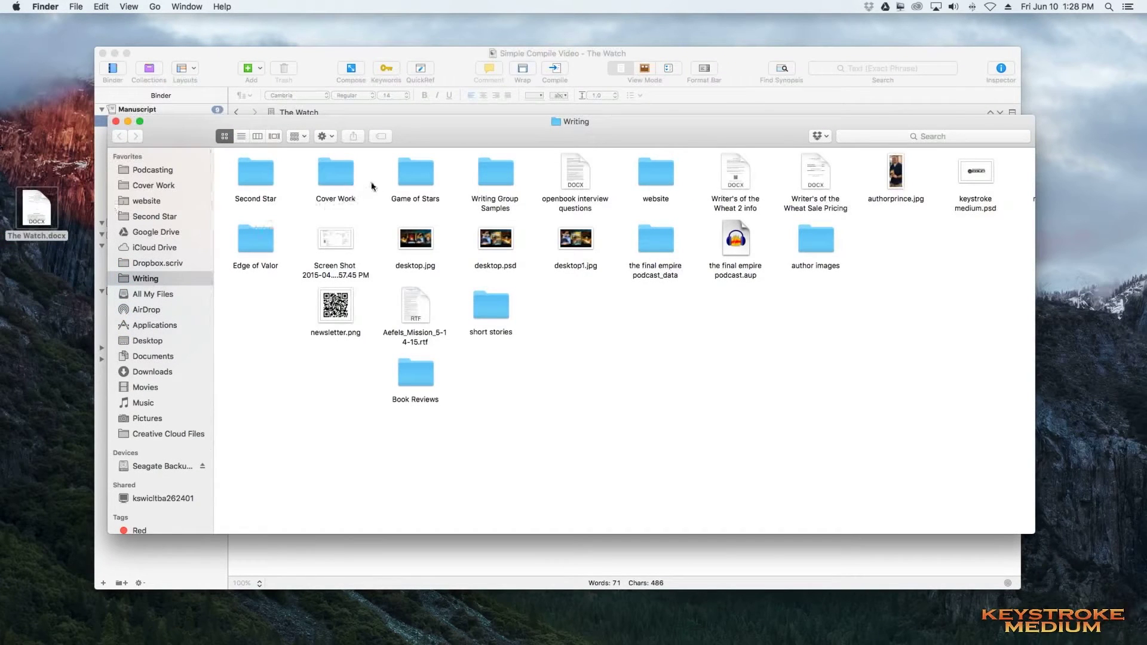
{"action": "left_click", "coordinate": [341, 188]}
{"action": "double_click", "coordinate": [341, 189]}
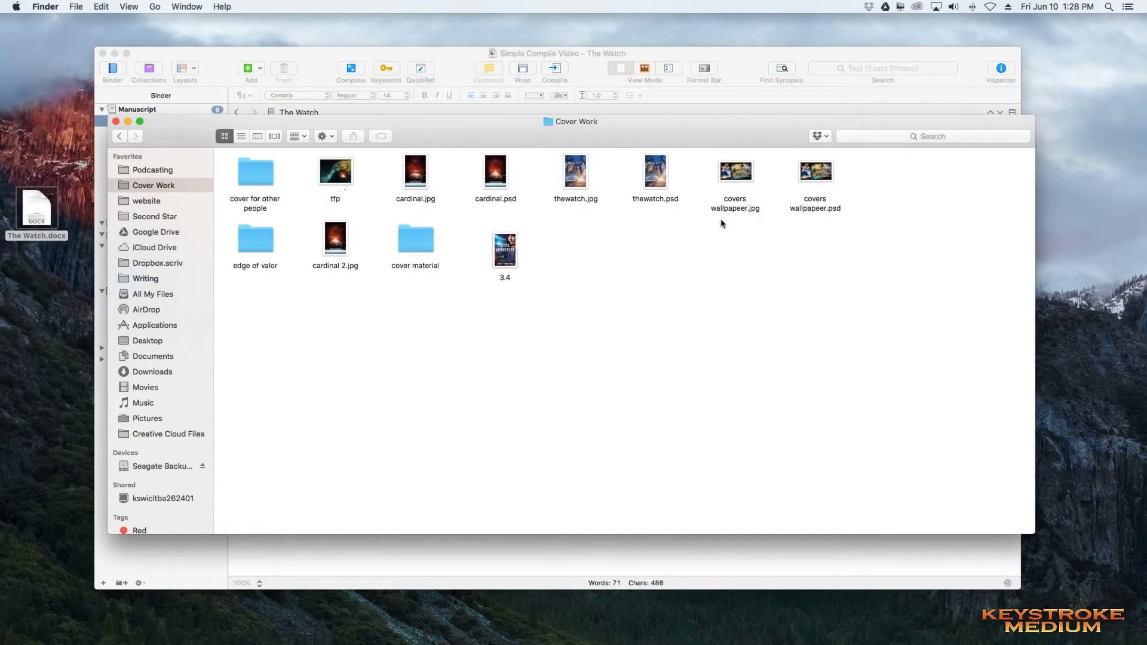
{"action": "left_click", "coordinate": [576, 185]}
{"action": "double_click", "coordinate": [576, 185]}
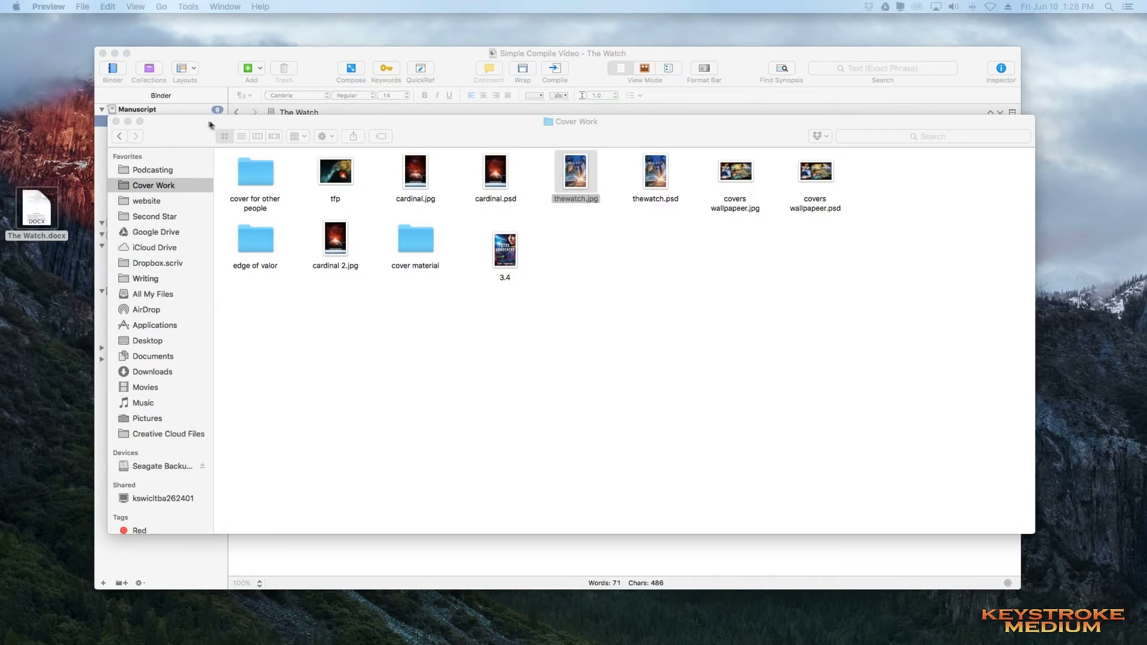
- Drag thewatch.jpg into Scrivener's Front Matter folder, close Finder, and view the new cover item
{"action": "left_click_drag", "start_coordinate": [209, 122], "coordinate": [393, 200]}
{"action": "left_click_drag", "start_coordinate": [770, 251], "coordinate": [170, 254]}
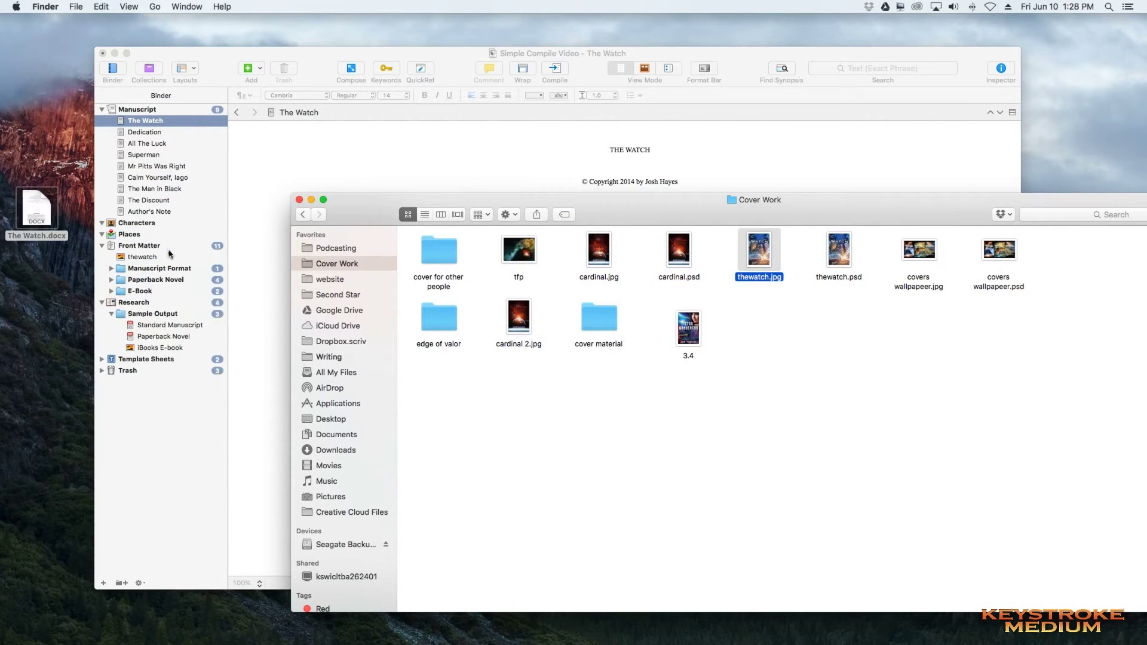
{"action": "left_click", "coordinate": [300, 199]}
{"action": "left_click", "coordinate": [154, 258]}
{"action": "left_click", "coordinate": [154, 258]}
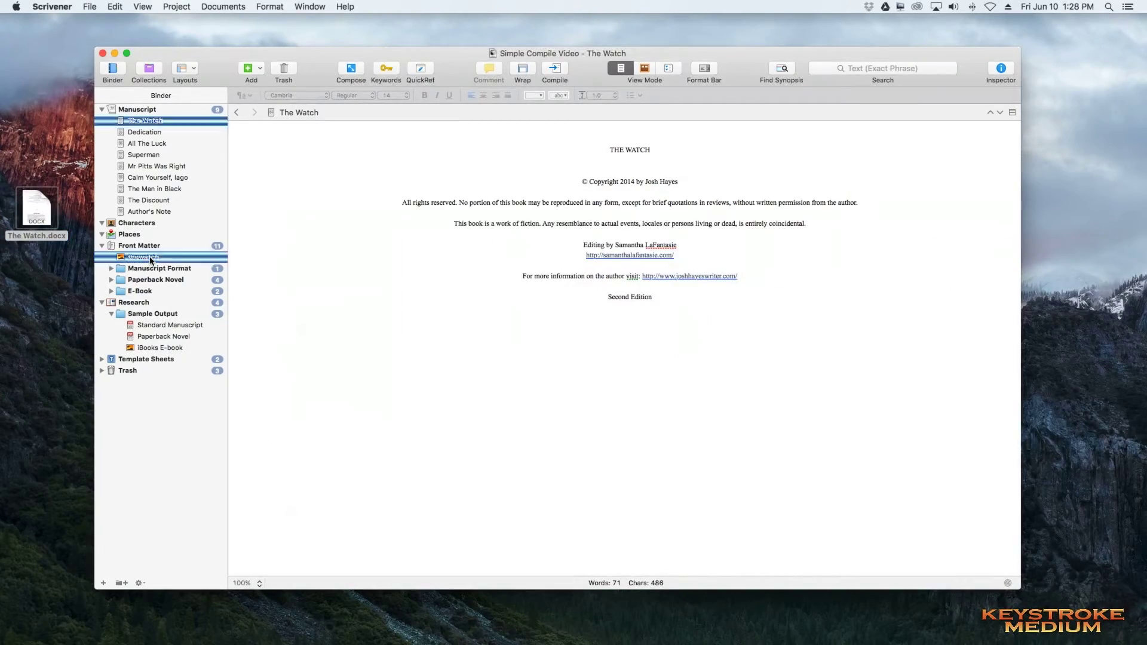
{"action": "scroll", "coordinate": [356, 277], "scroll_direction": "down", "scroll_amount": 5}
{"action": "scroll", "coordinate": [357, 278], "scroll_direction": "up", "scroll_amount": 5}
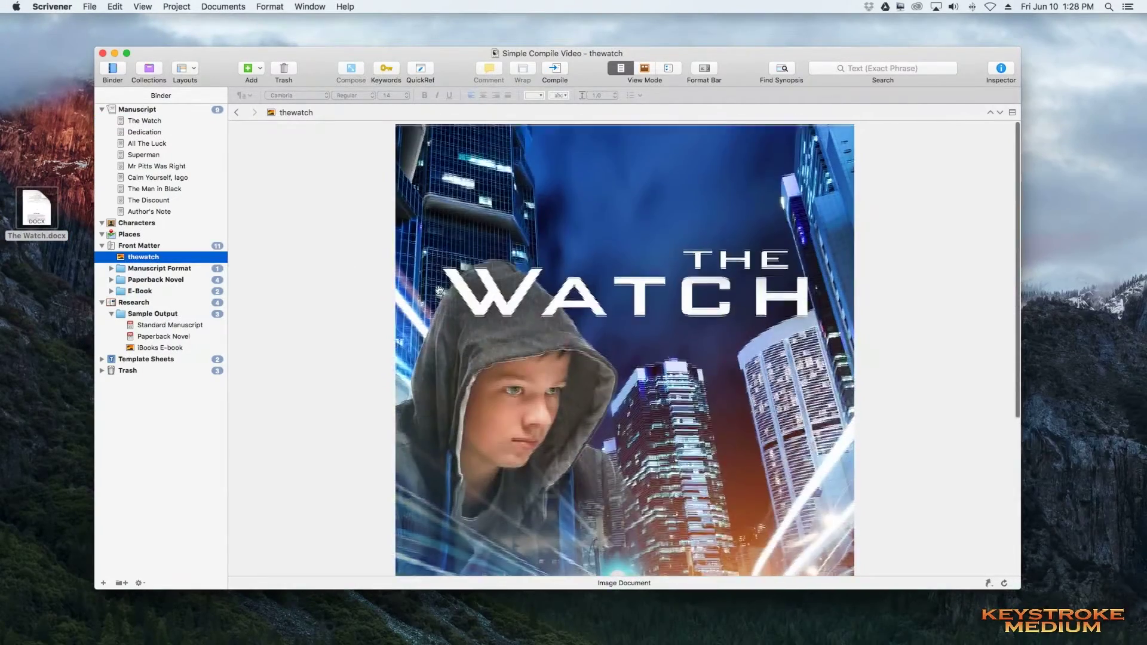
{"action": "left_click", "coordinate": [133, 110]}
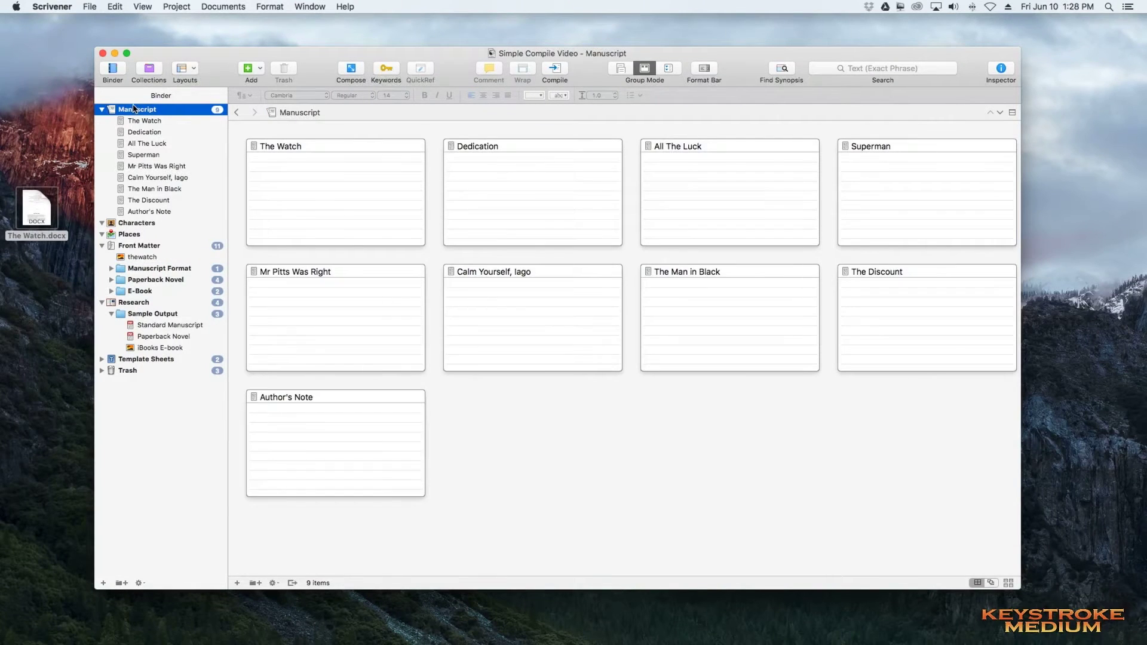
{"action": "left_click", "coordinate": [134, 122]}
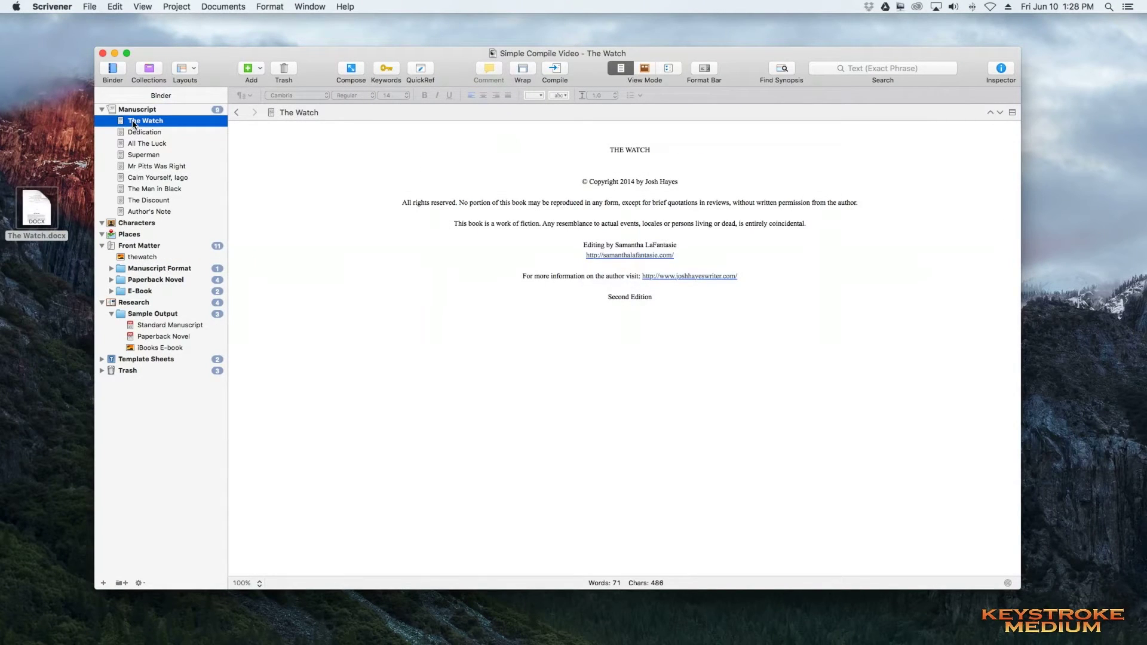
{"action": "left_click", "coordinate": [94, 7]}
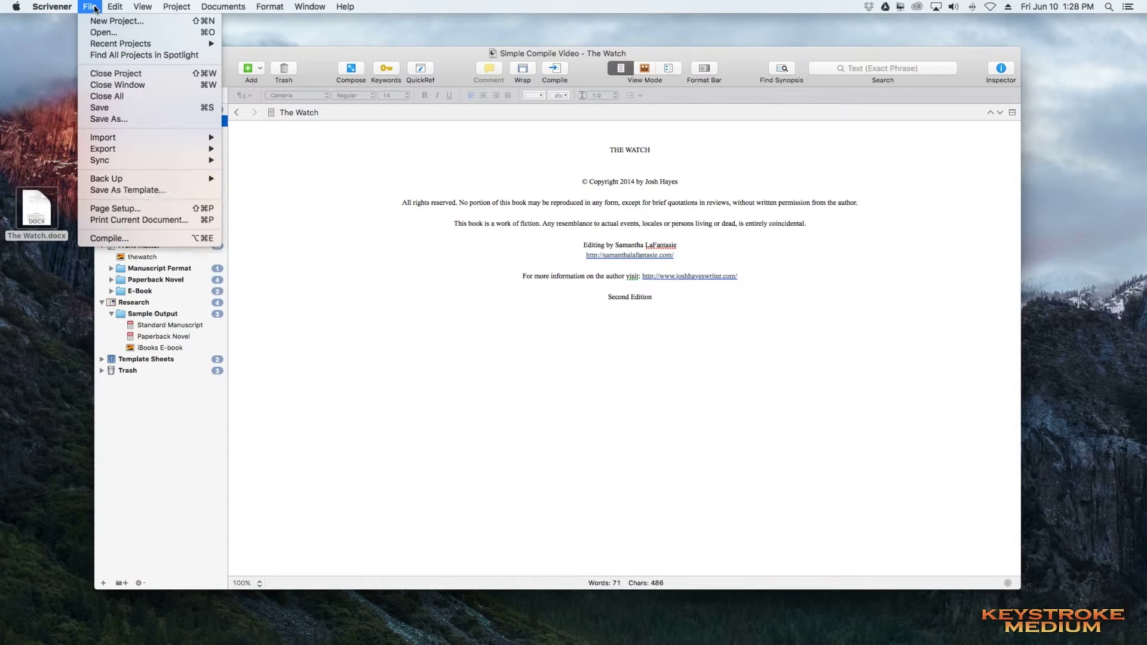
- Open the project's Compile dialog and set Compile For to Kindle eBook (.mobi)
{"action": "left_click", "coordinate": [158, 239]}
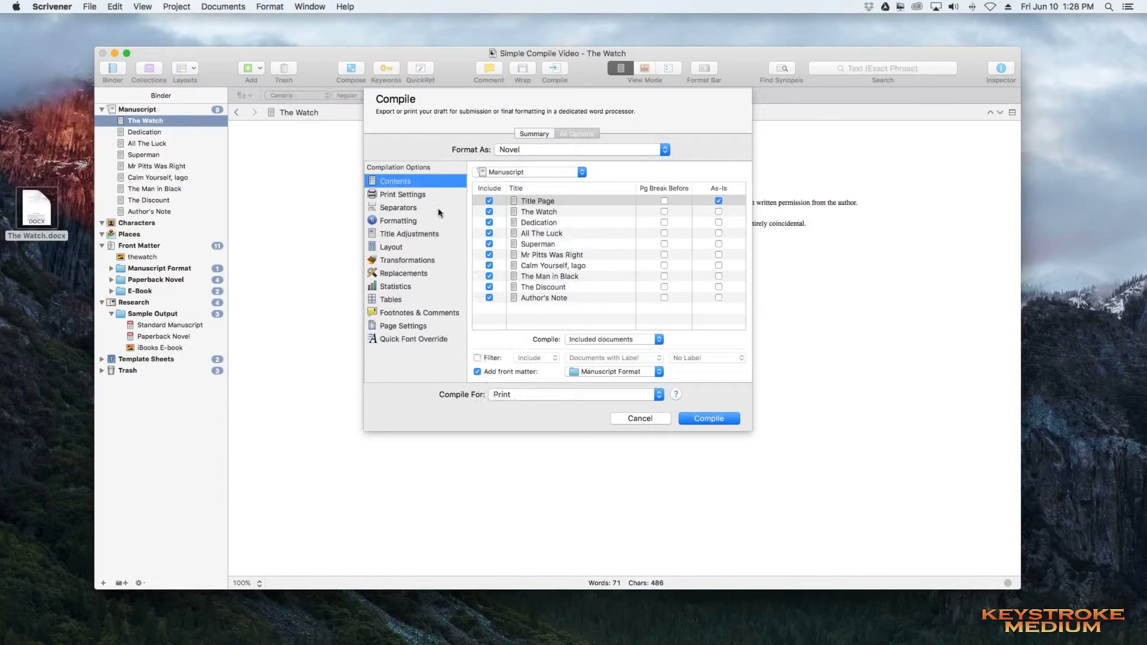
{"action": "left_click", "coordinate": [527, 397]}
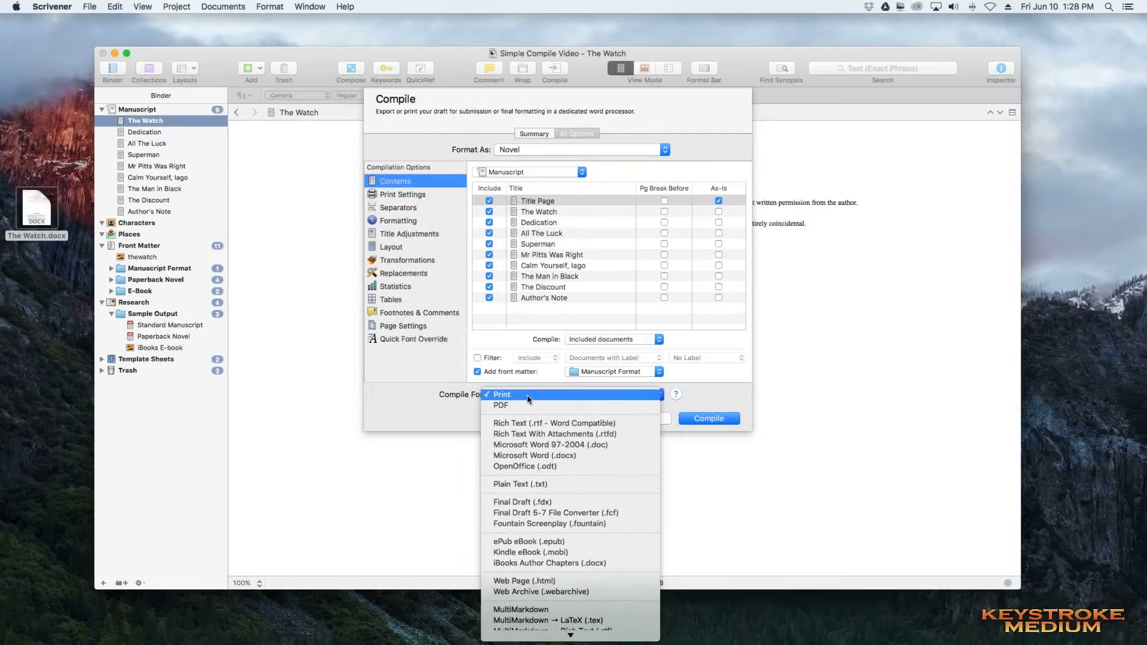
{"action": "left_click", "coordinate": [564, 553]}
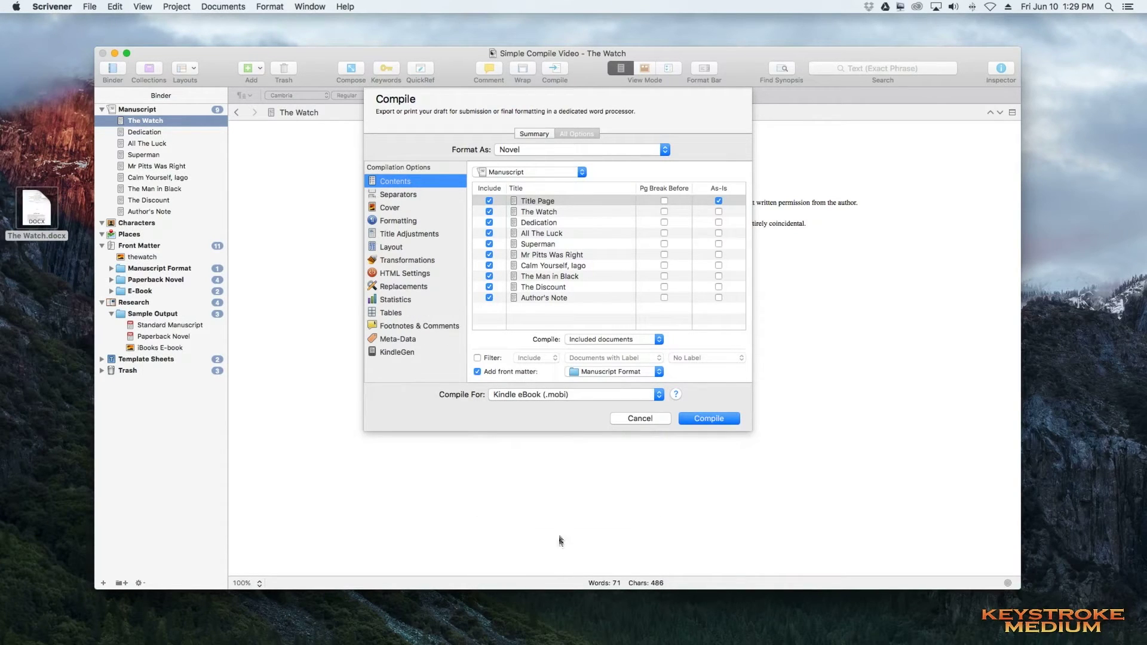
{"action": "left_click", "coordinate": [409, 354]}
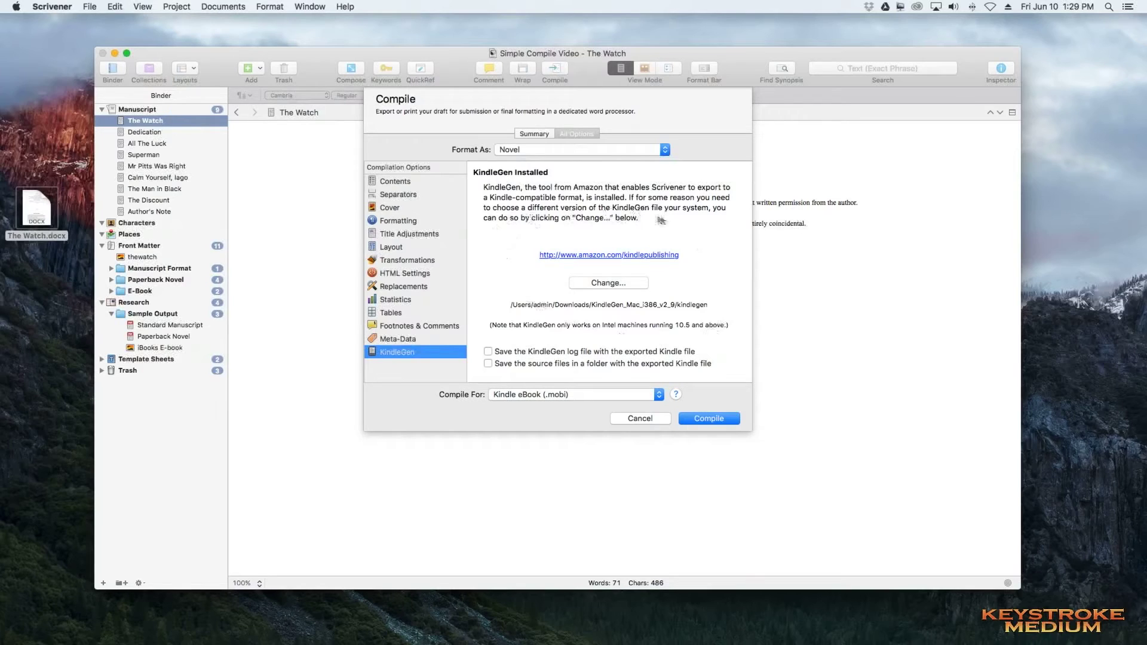
{"action": "left_click", "coordinate": [397, 183]}
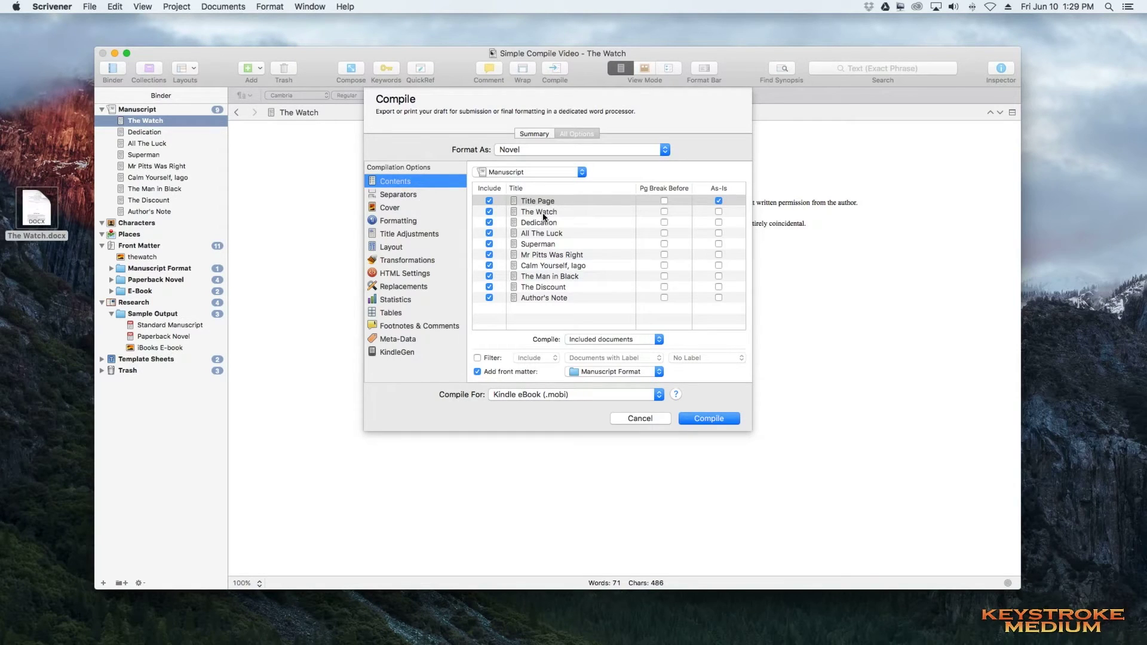
- Leave out the front matter and add page breaks before Dedication through Author's Note
{"action": "left_click", "coordinate": [477, 371]}
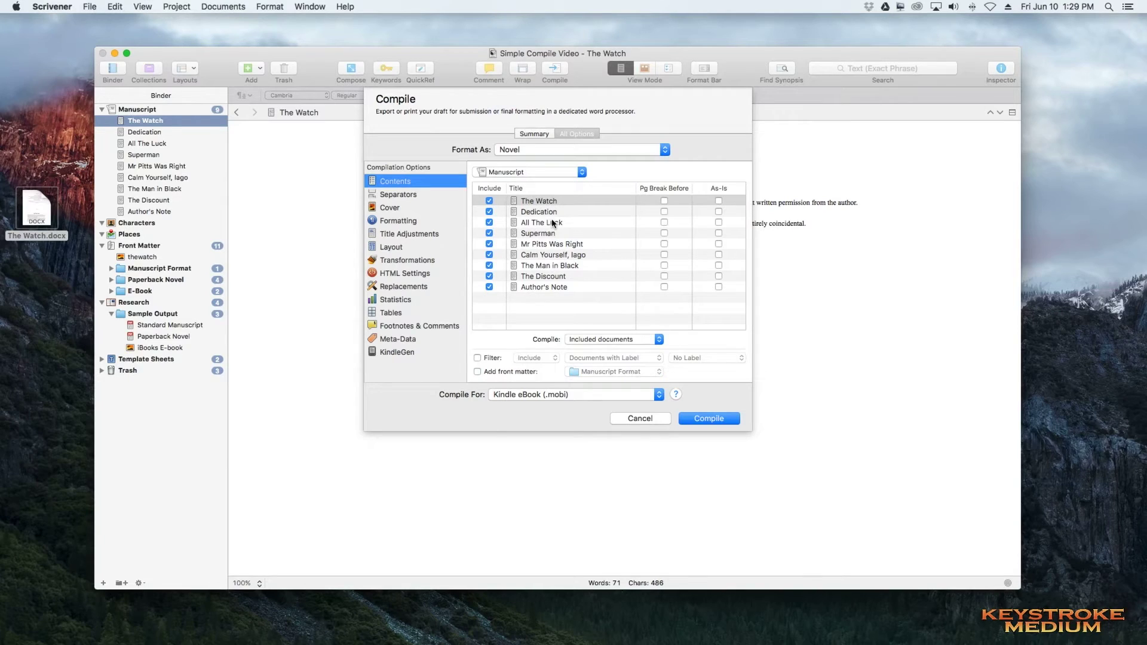
{"action": "left_click", "coordinate": [664, 211]}
{"action": "left_click", "coordinate": [664, 222]}
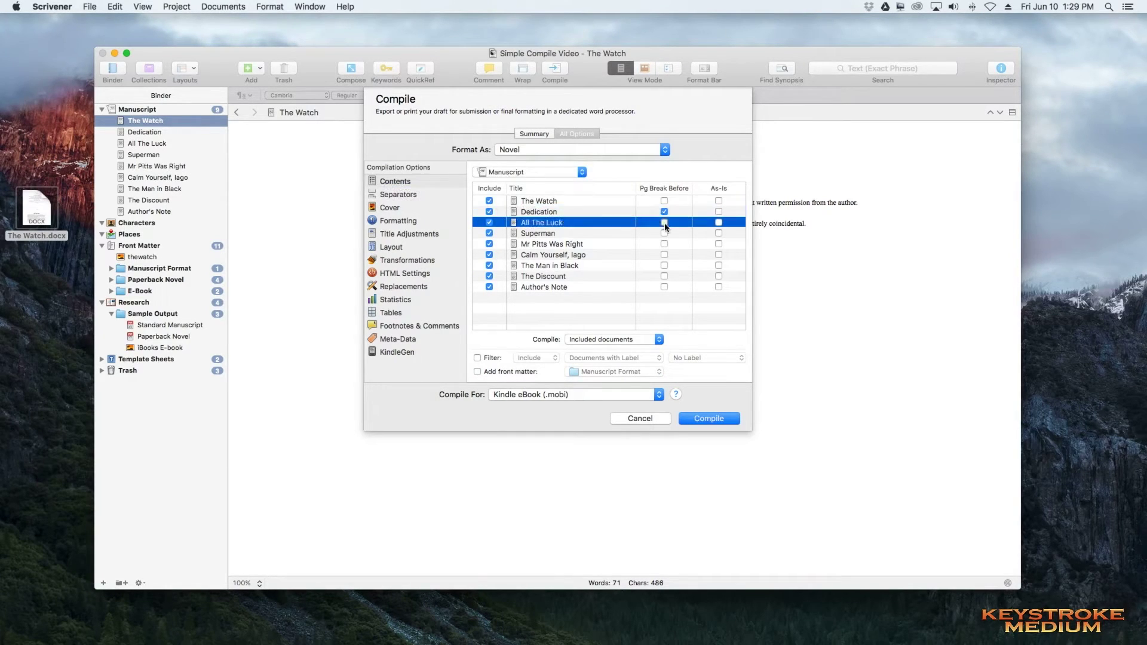
{"action": "left_click", "coordinate": [665, 232]}
{"action": "left_click", "coordinate": [664, 244]}
{"action": "left_click", "coordinate": [664, 254]}
{"action": "left_click", "coordinate": [664, 265]}
{"action": "left_click", "coordinate": [664, 276]}
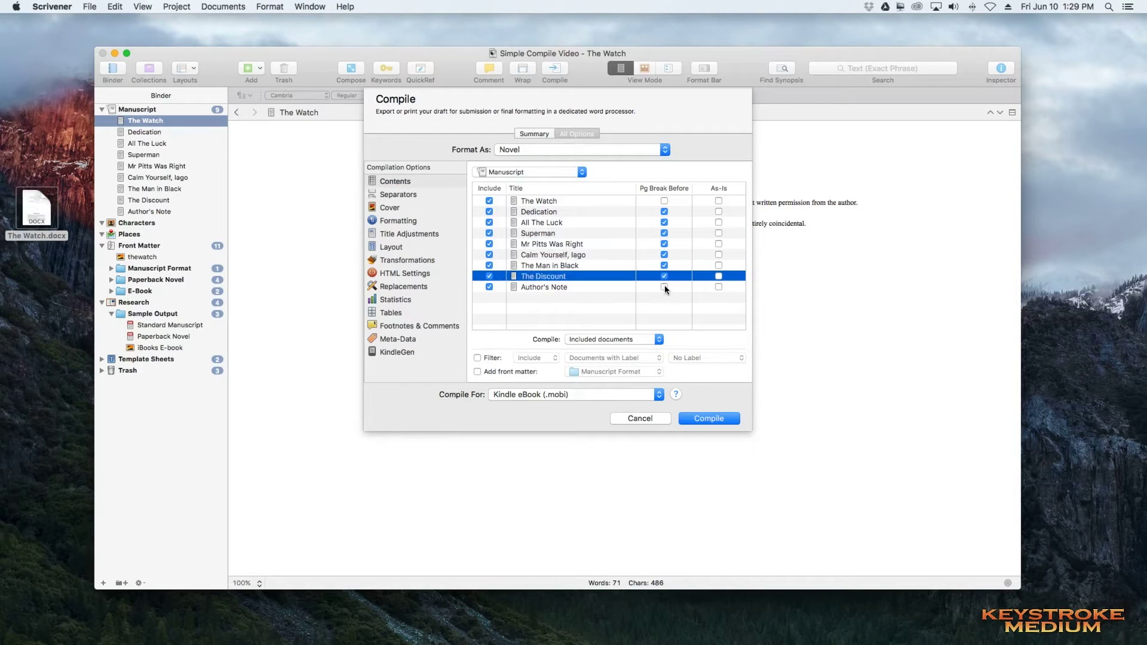
{"action": "left_click", "coordinate": [664, 287]}
- Tick As-Is for every document, from The Watch through Author's Note
{"action": "left_click", "coordinate": [718, 211]}
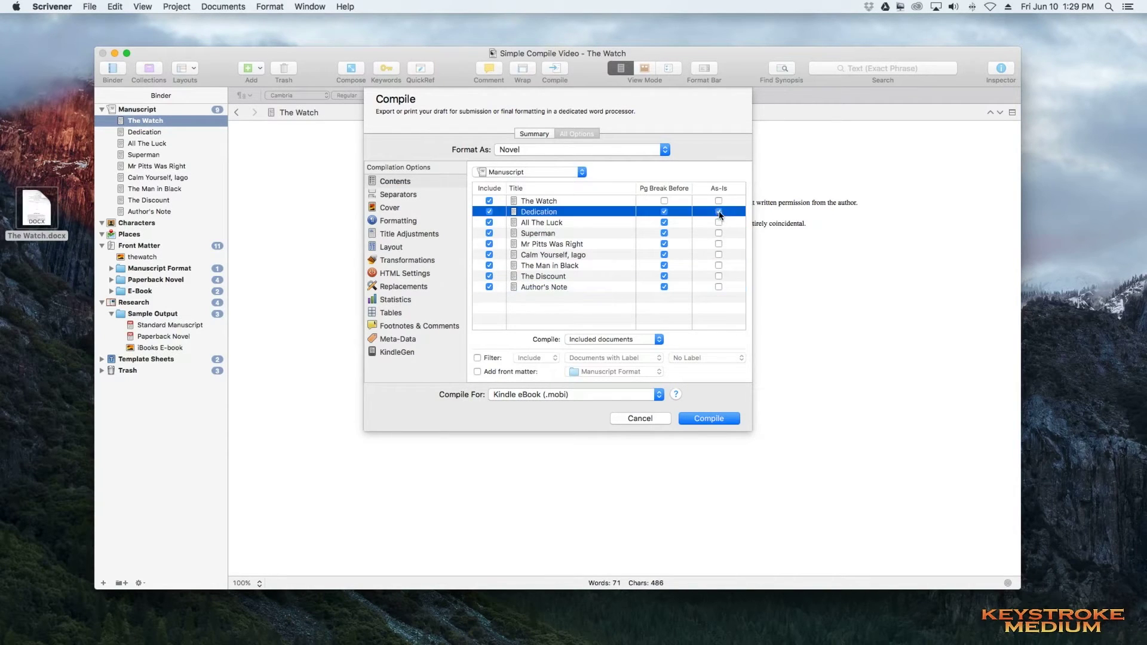
{"action": "left_click", "coordinate": [718, 223]}
{"action": "left_click", "coordinate": [718, 233]}
{"action": "left_click", "coordinate": [719, 244]}
{"action": "left_click", "coordinate": [718, 201]}
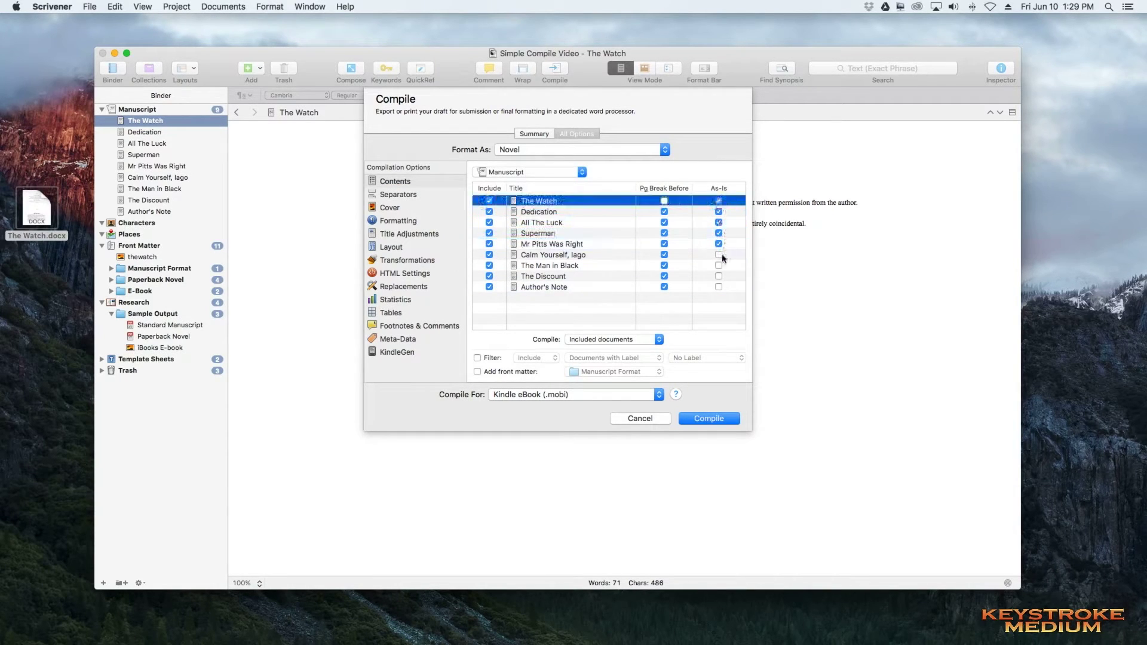
{"action": "left_click", "coordinate": [718, 254]}
{"action": "left_click", "coordinate": [718, 265]}
{"action": "left_click", "coordinate": [719, 276]}
{"action": "left_click", "coordinate": [719, 286]}
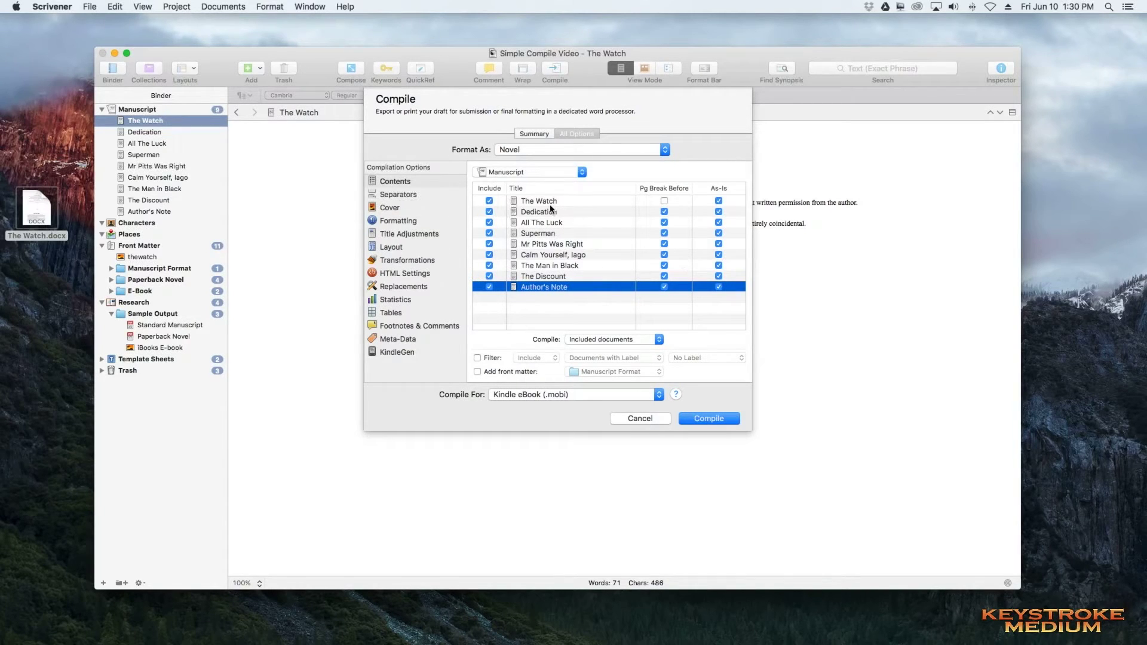
- In the Cover options, choose the thewatch image as the cover image
{"action": "left_click", "coordinate": [393, 209]}
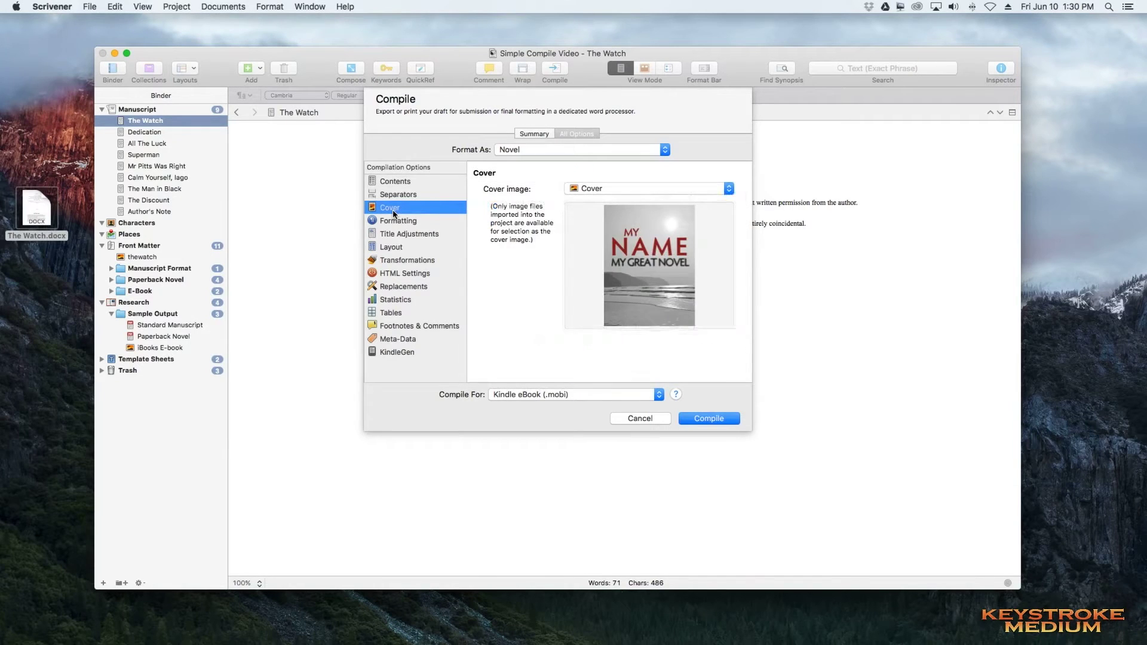
{"action": "left_click", "coordinate": [398, 194]}
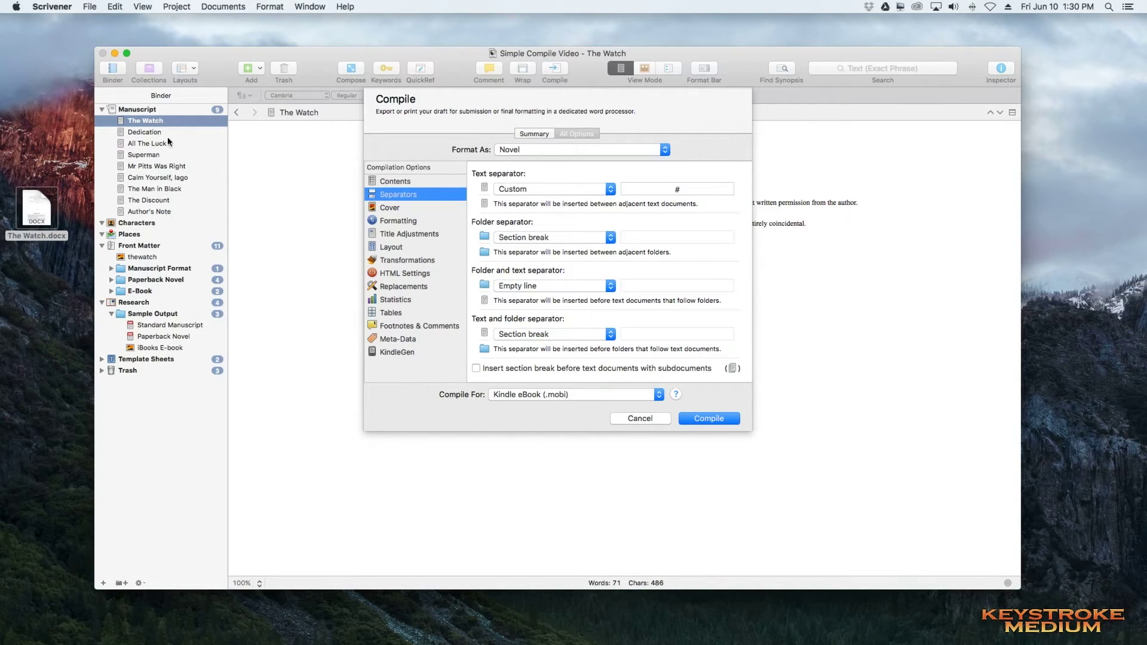
{"action": "left_click", "coordinate": [393, 208]}
{"action": "left_click", "coordinate": [612, 189]}
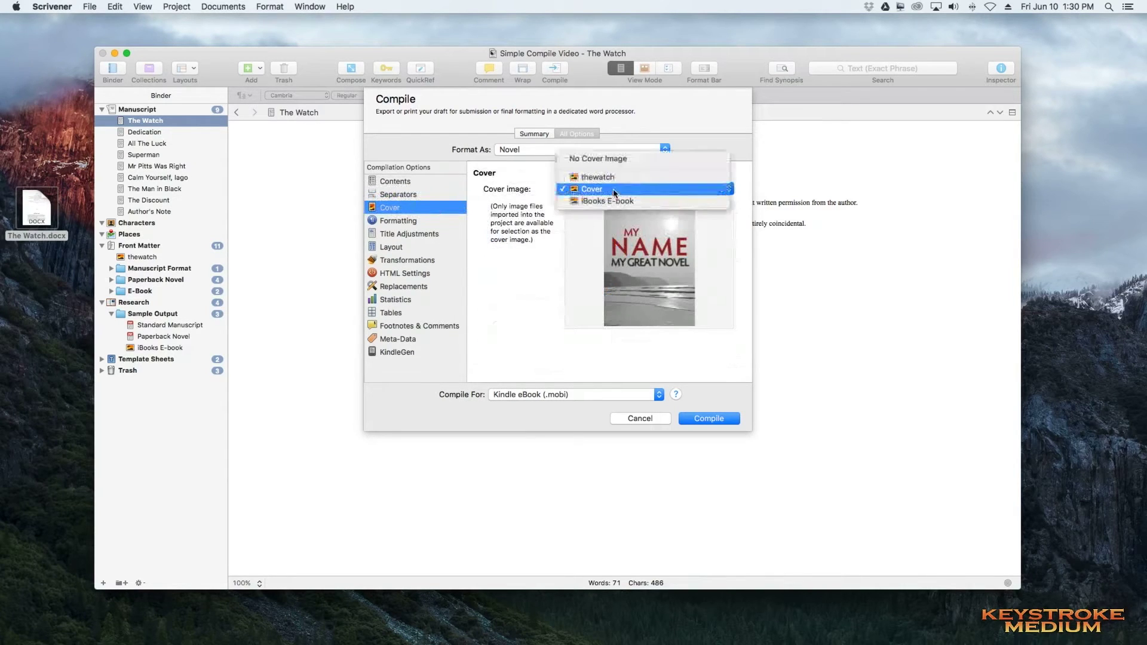
{"action": "left_click", "coordinate": [612, 178]}
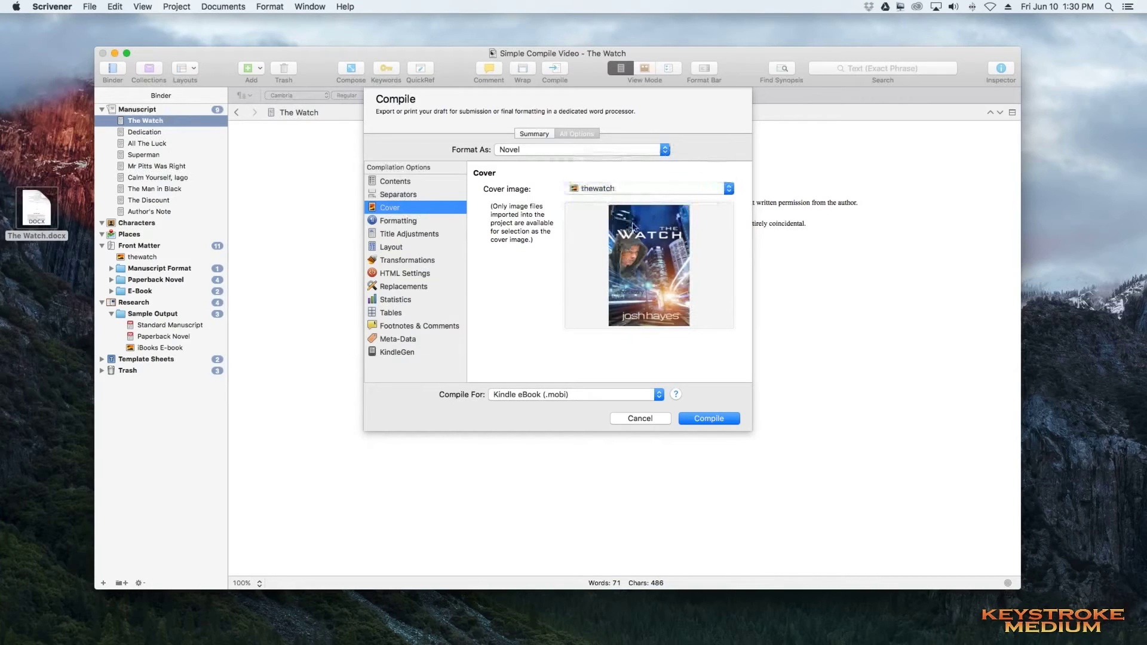
{"action": "left_click", "coordinate": [409, 221]}
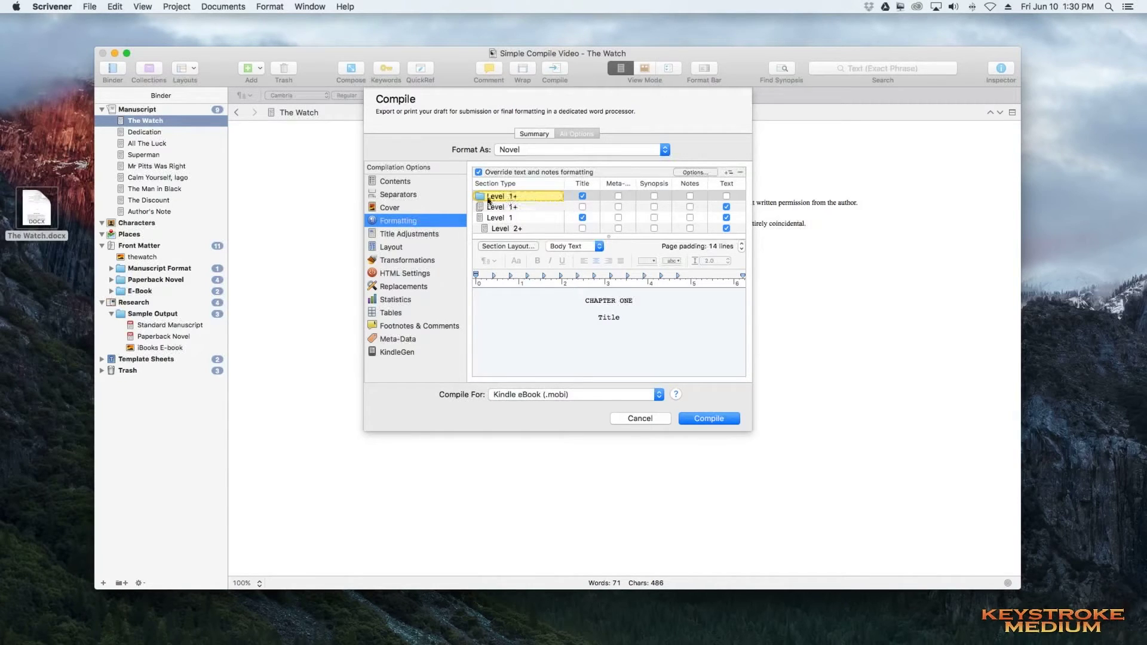
- Uncheck Title and Text for Level 1 documents and Text for Level 2+ documents
{"action": "left_click", "coordinate": [533, 217]}
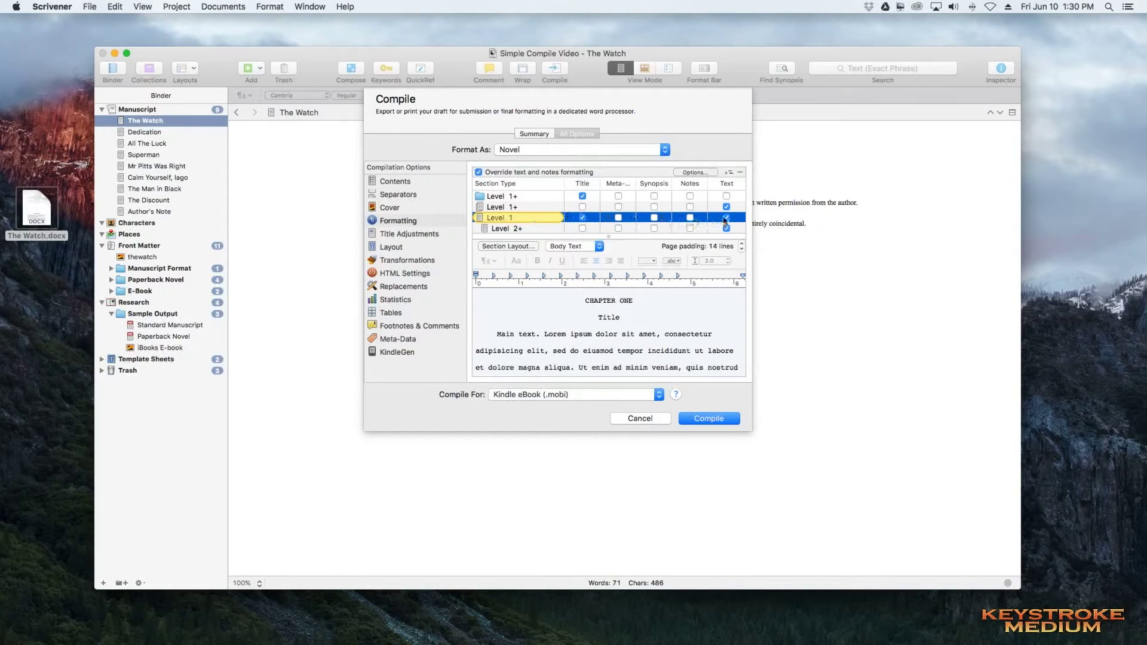
{"action": "left_click", "coordinate": [582, 217]}
{"action": "left_click", "coordinate": [727, 217]}
{"action": "left_click", "coordinate": [543, 206]}
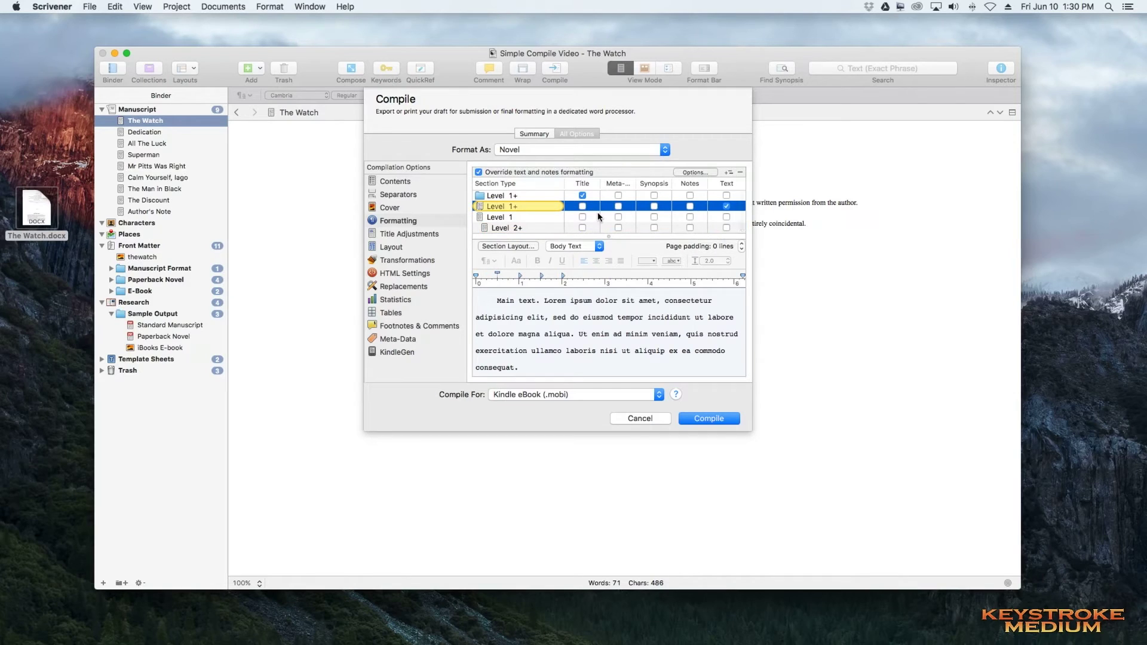
{"action": "left_click", "coordinate": [528, 214]}
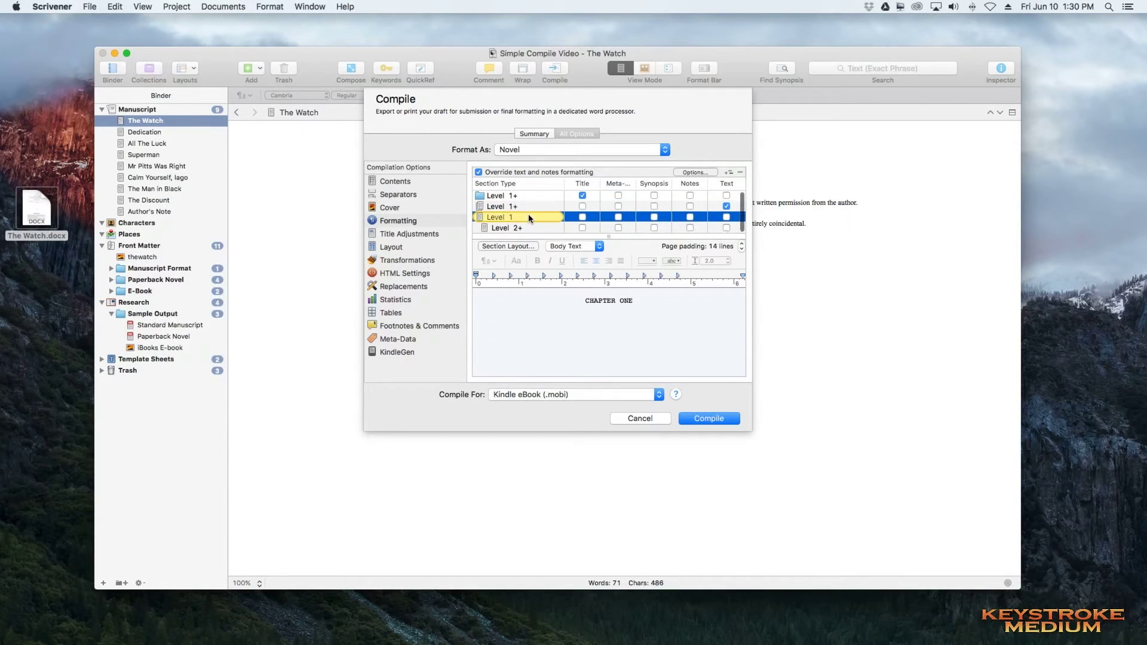
{"action": "left_click", "coordinate": [531, 206]}
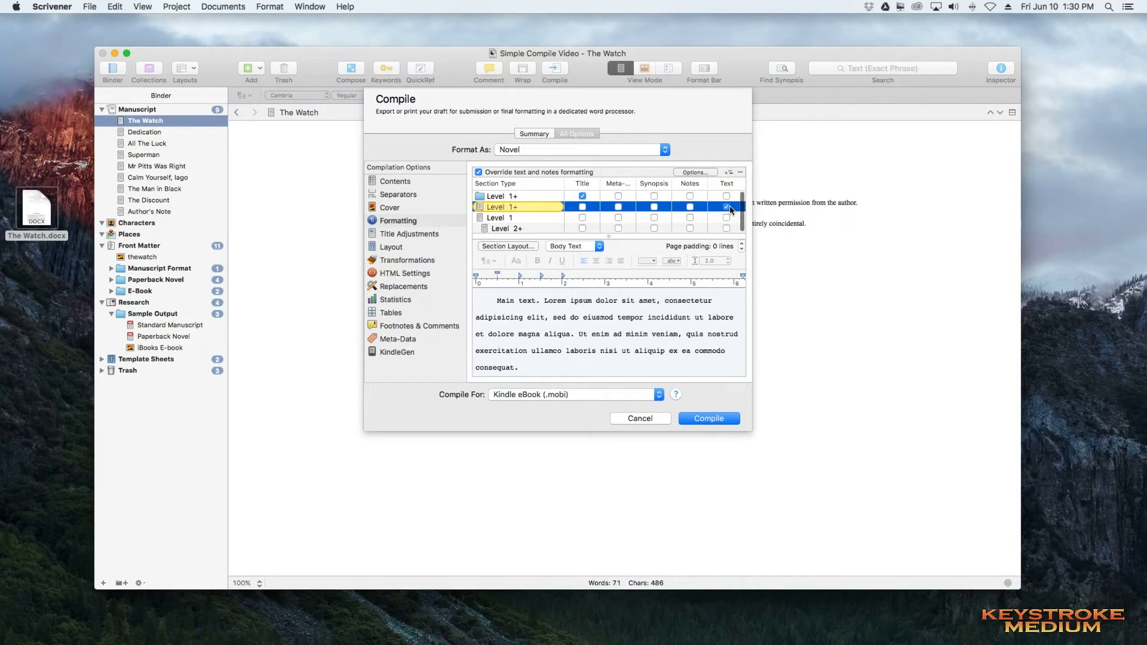
- Review the section layout's title appearance and first-page uppercase word options
{"action": "left_click", "coordinate": [519, 246]}
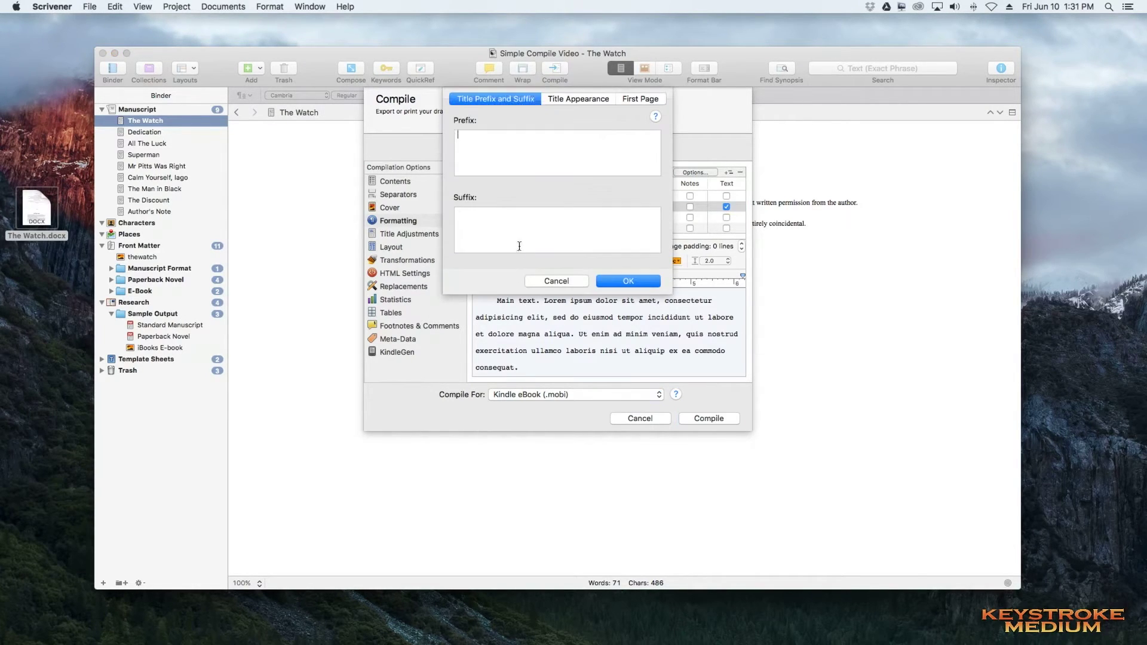
{"action": "left_click", "coordinate": [604, 101]}
{"action": "left_click", "coordinate": [640, 99]}
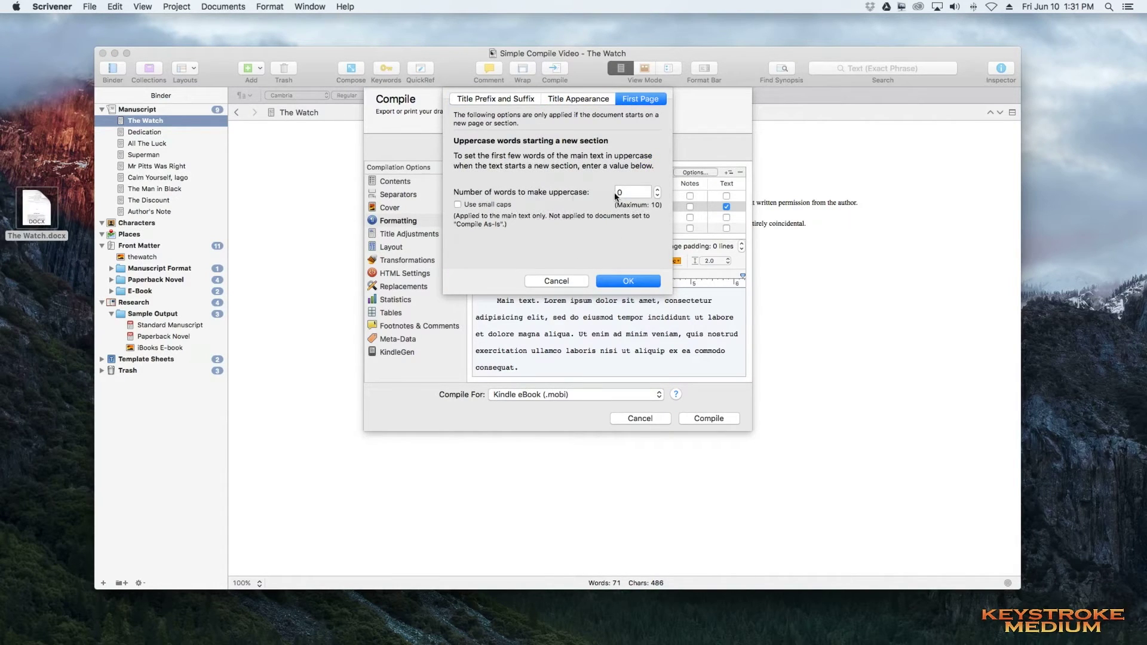
{"action": "double_click", "coordinate": [619, 192]}
{"action": "left_click", "coordinate": [556, 282]}
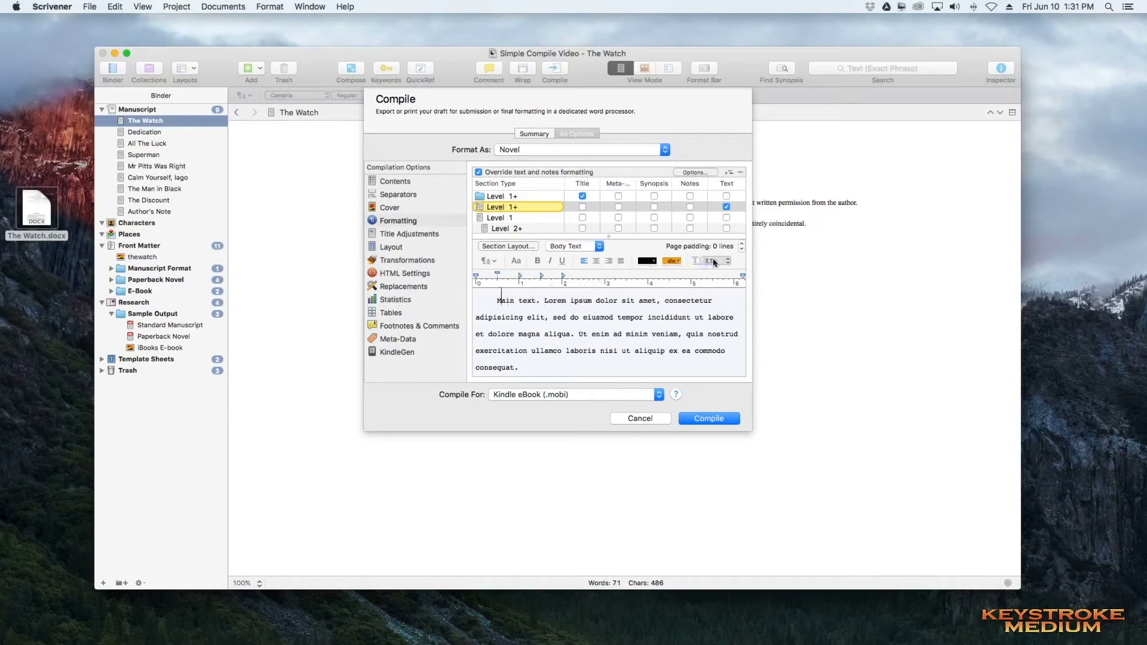
- Set body line spacing to a custom 1.0 and shrink the first-line indent
{"action": "left_click", "coordinate": [710, 260]}
{"action": "left_click", "coordinate": [714, 276]}
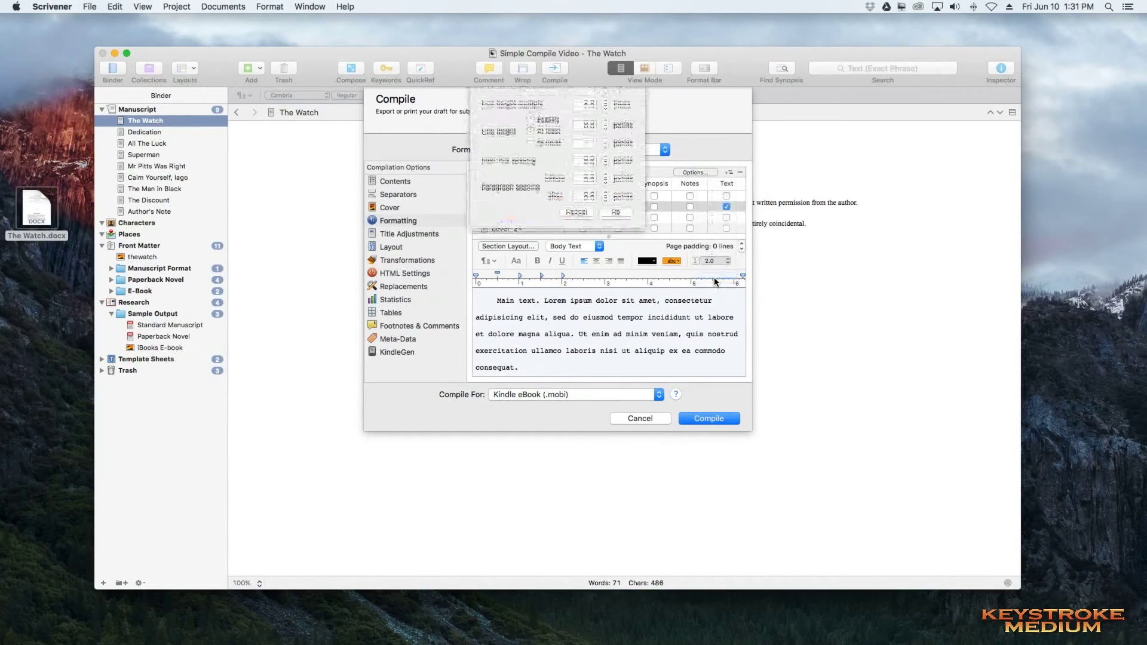
{"action": "left_click", "coordinate": [586, 194]}
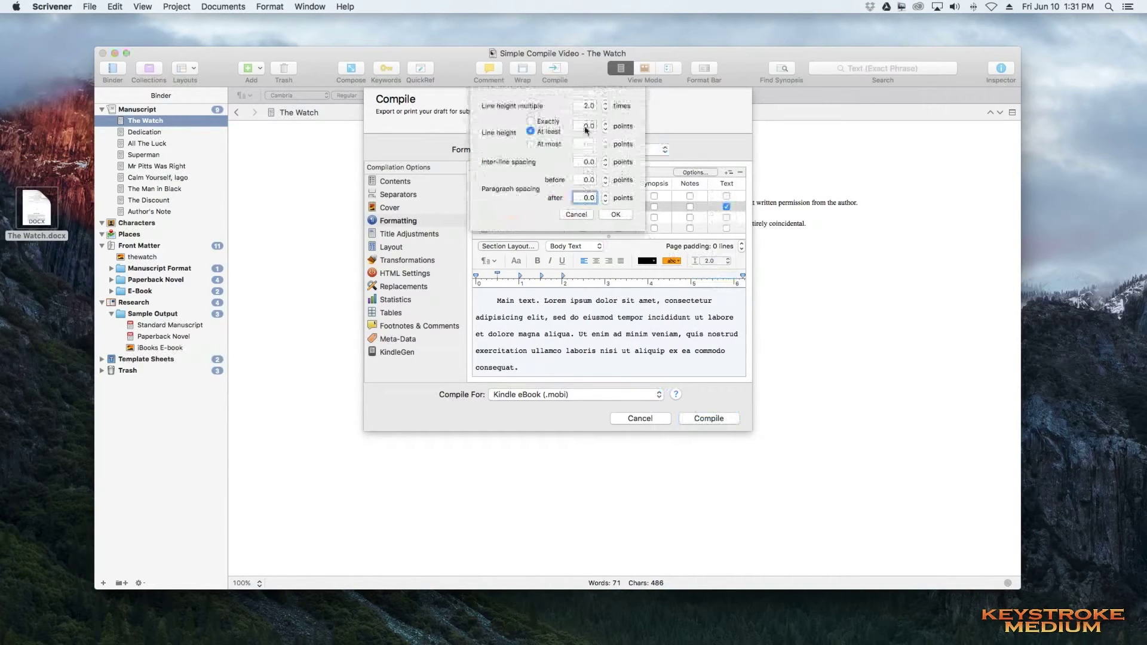
{"action": "left_click", "coordinate": [589, 105]}
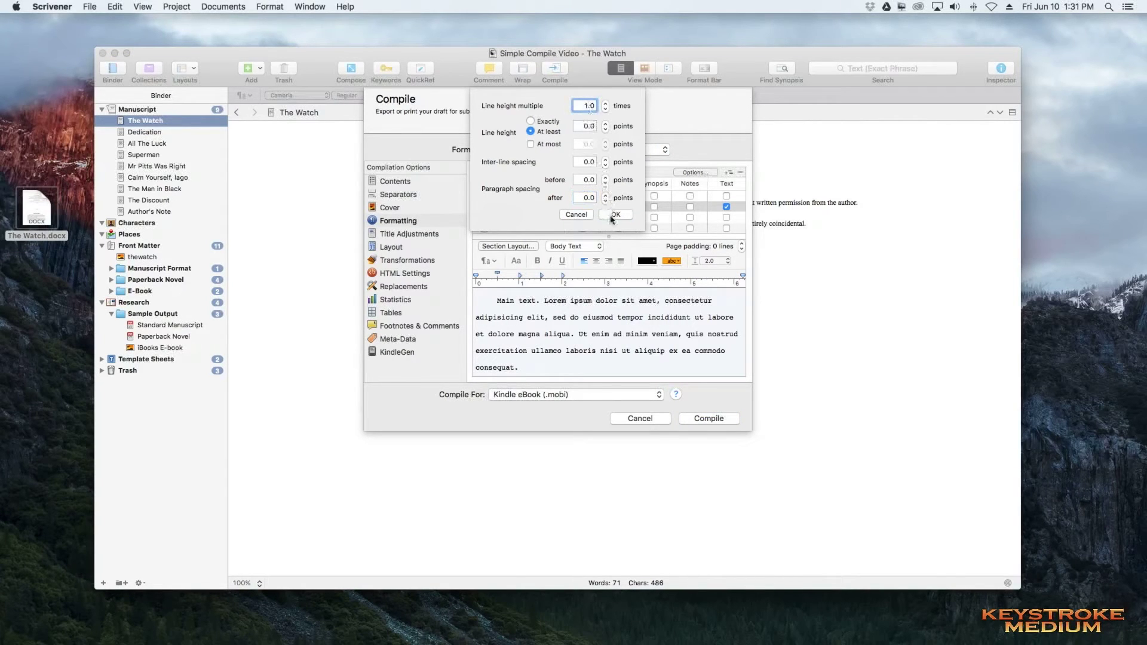
{"action": "left_click", "coordinate": [614, 214]}
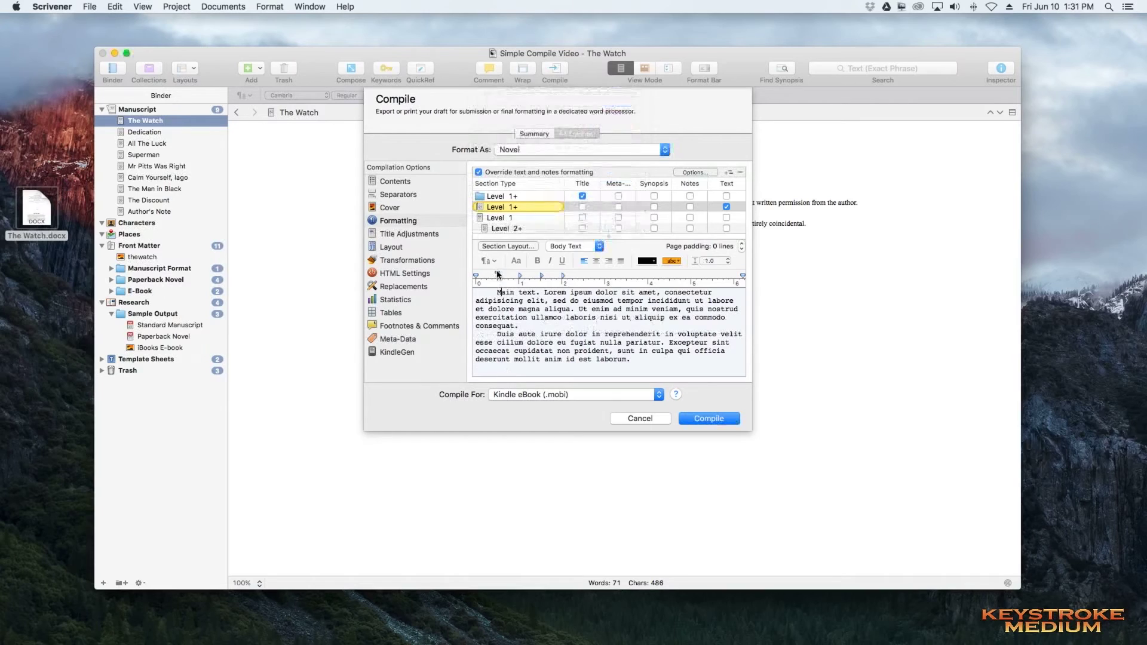
{"action": "left_click_drag", "start_coordinate": [498, 275], "coordinate": [487, 274]}
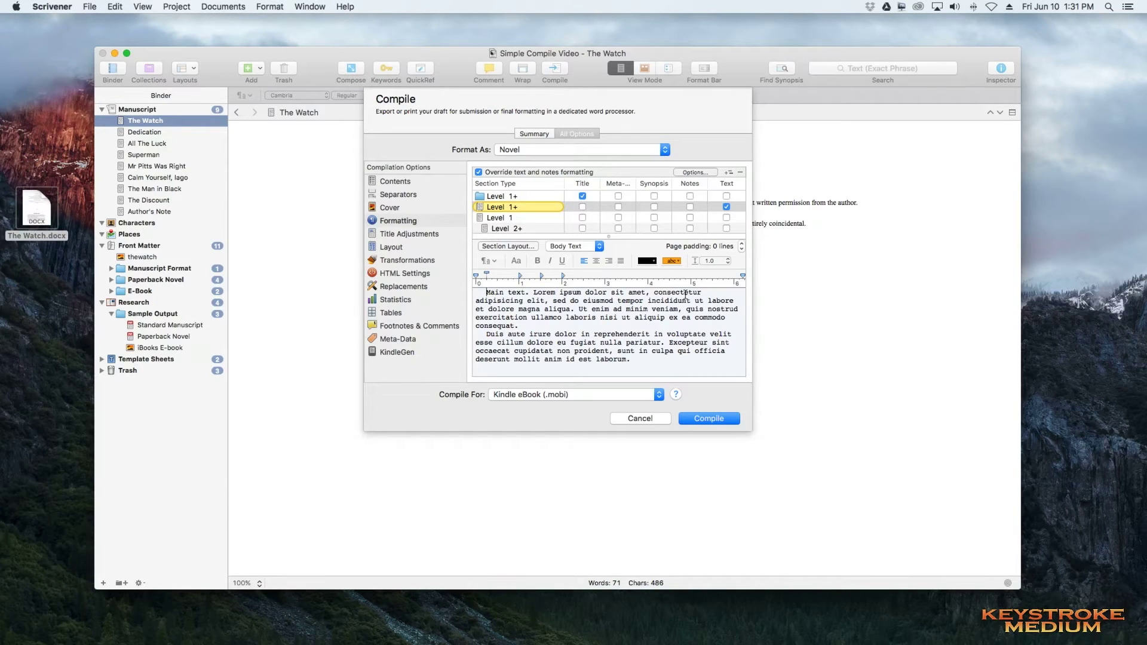
- Disable straightening smart quotes and converting em-dashes, ellipses and italics to underlines
{"action": "left_click", "coordinate": [433, 236]}
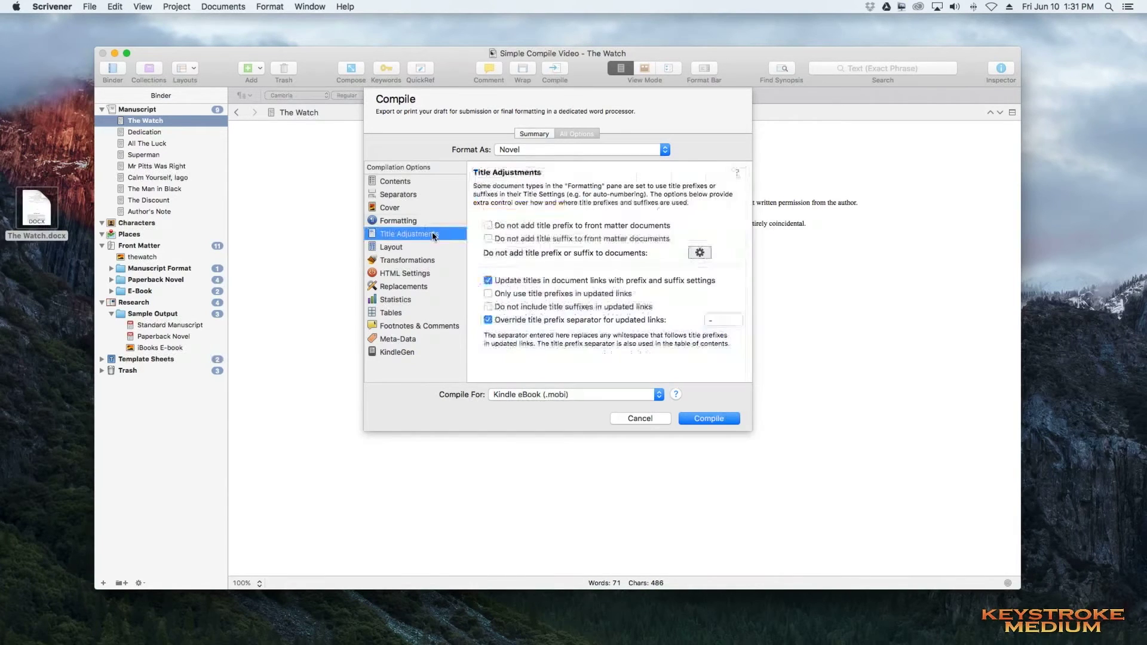
{"action": "left_click", "coordinate": [390, 247]}
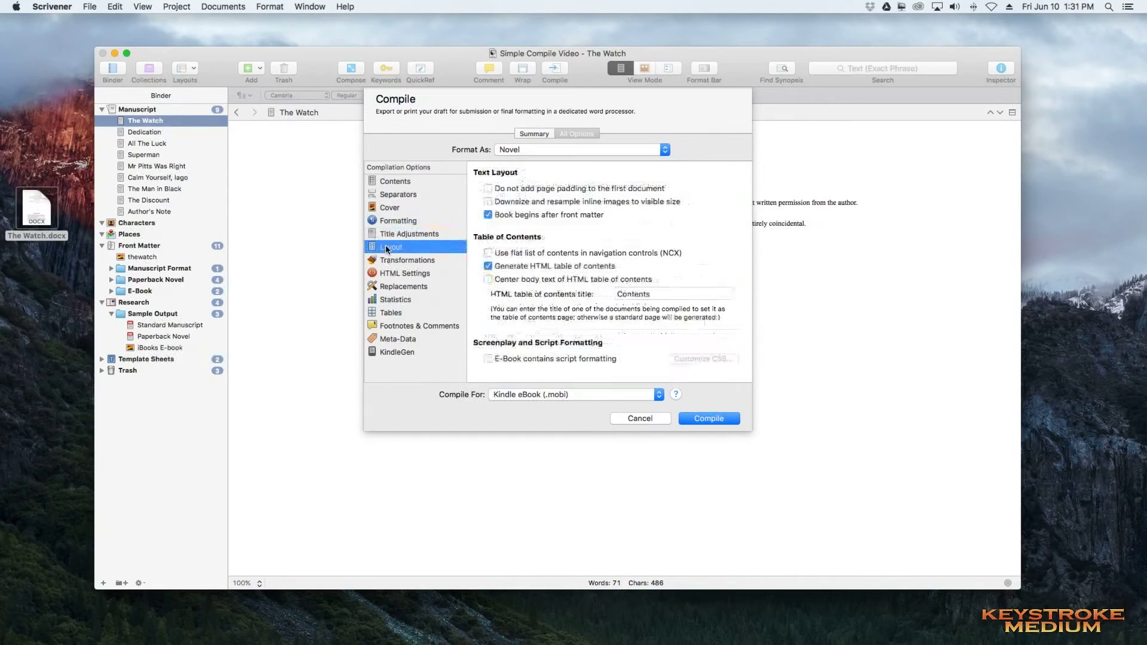
{"action": "left_click", "coordinate": [431, 261]}
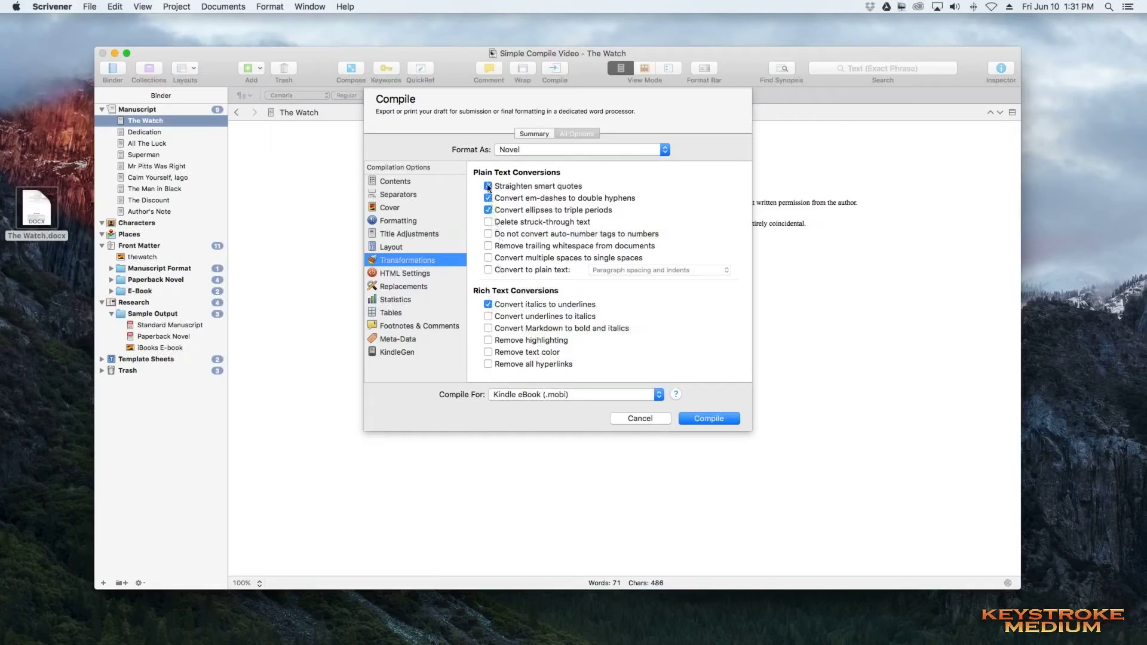
{"action": "left_click", "coordinate": [488, 186]}
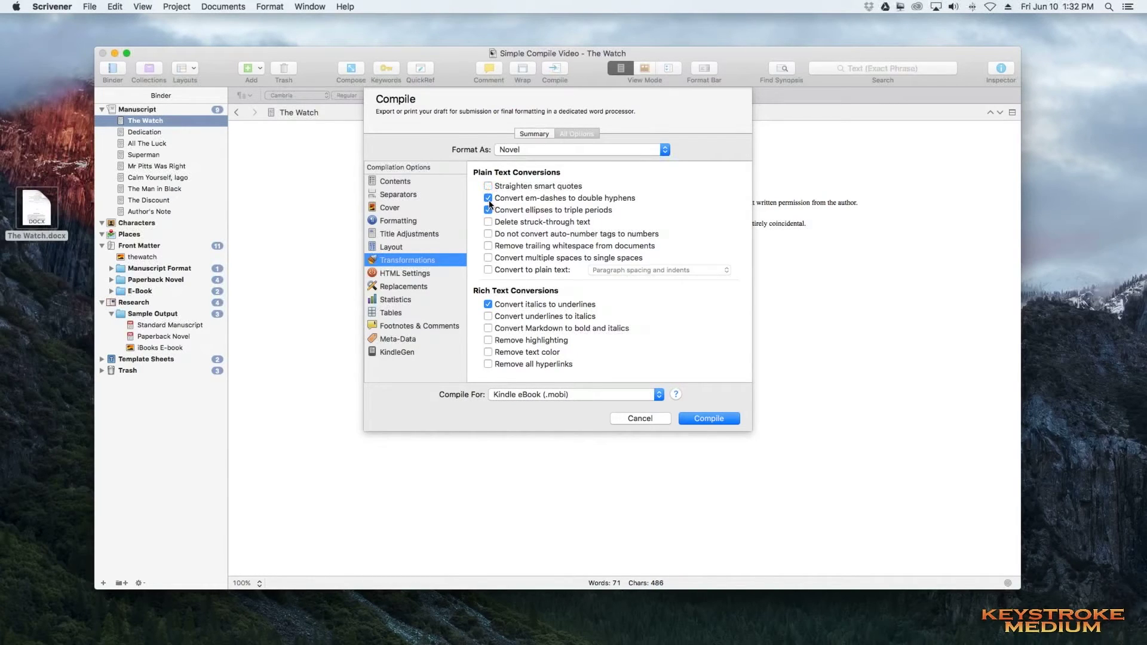
{"action": "left_click", "coordinate": [488, 199]}
{"action": "left_click", "coordinate": [488, 211]}
{"action": "left_click", "coordinate": [489, 305]}
- Review the HTML settings and Replacements table, then show the Meta-Data fields
{"action": "left_click", "coordinate": [410, 275]}
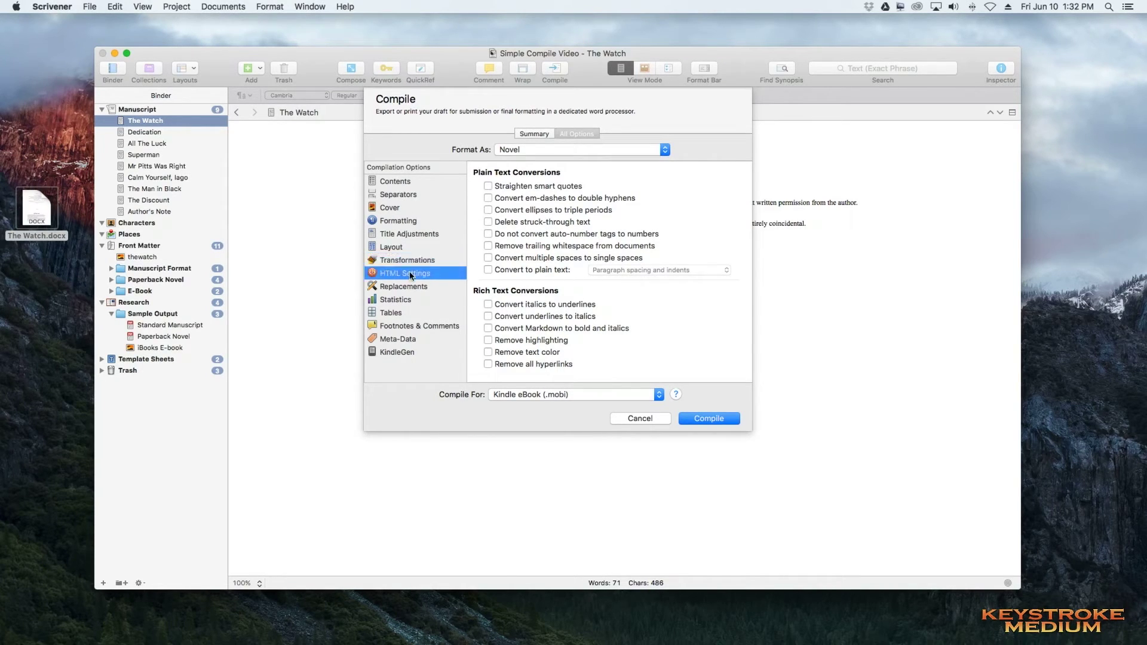
{"action": "left_click", "coordinate": [410, 286]}
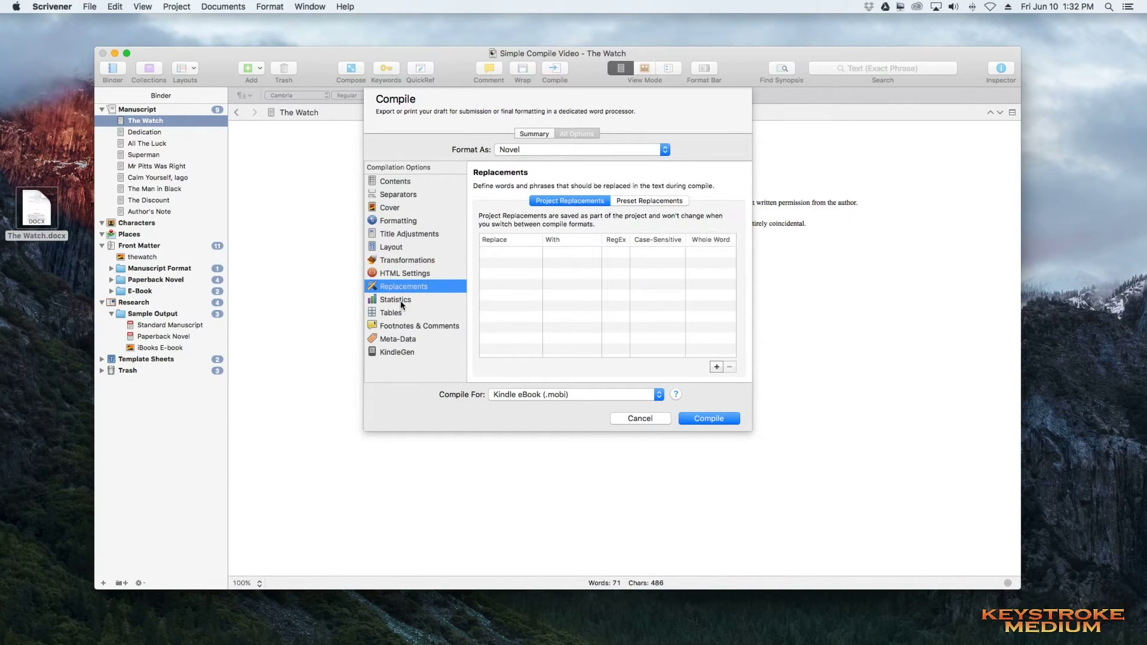
{"action": "left_click", "coordinate": [399, 339]}
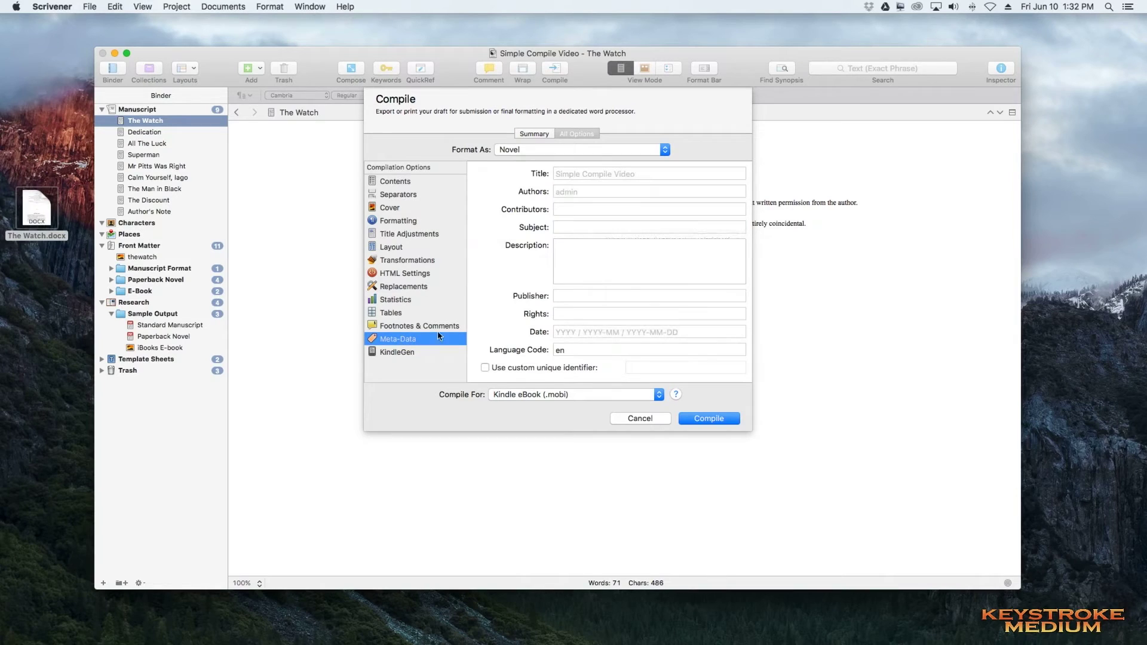
- Set the metadata Title to 'The Watch' and enter the author's name in Authors
{"action": "left_click", "coordinate": [581, 174]}
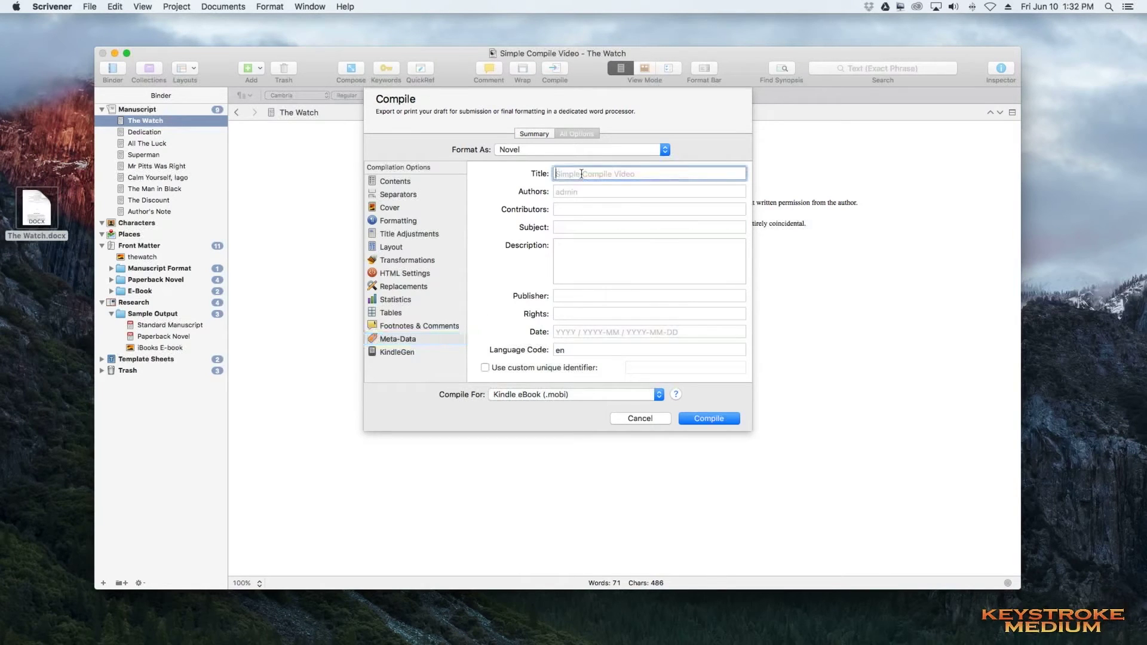
{"action": "type", "text": "The Watch"}
{"action": "key", "text": "Tab"}
{"action": "type", "text": "Josh Hayes"}
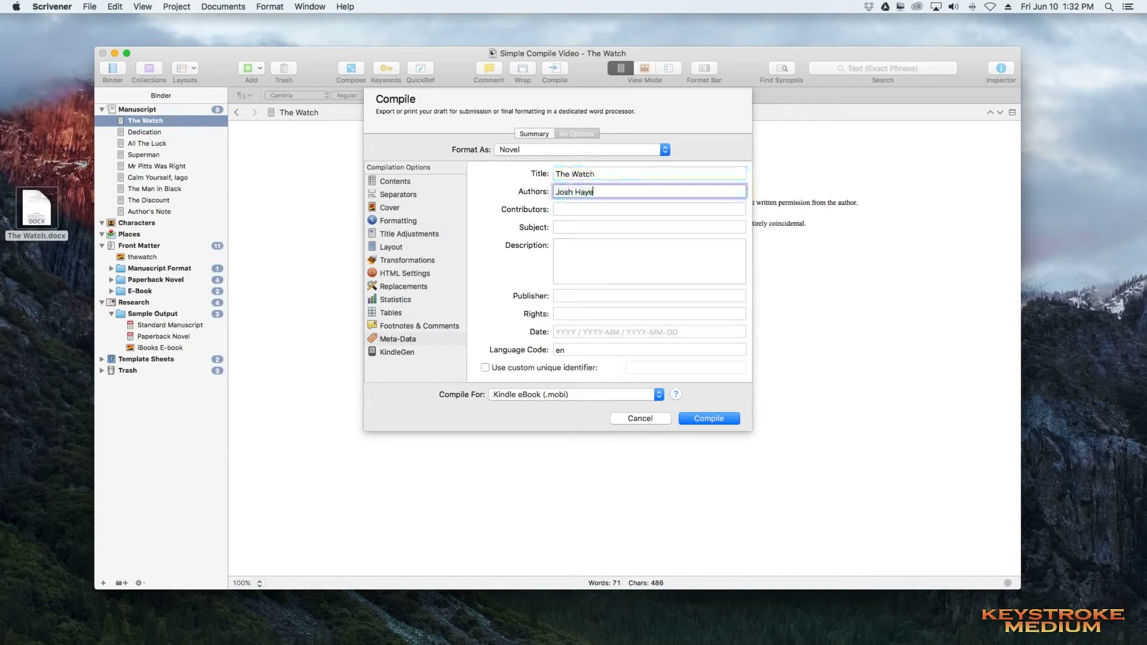
{"action": "key", "text": "Tab"}
{"action": "key", "text": "Tab"}
{"action": "key", "text": "Tab"}
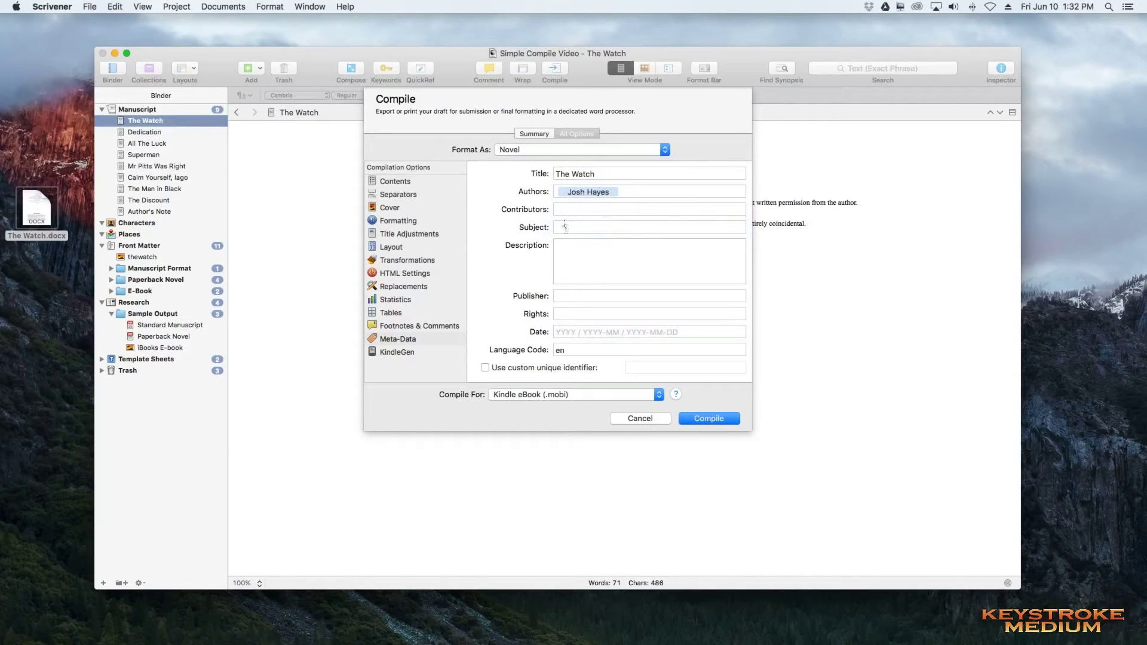
- Check the KindleGen settings and return to the compile Contents list
{"action": "left_click", "coordinate": [560, 209]}
{"action": "left_click", "coordinate": [411, 356]}
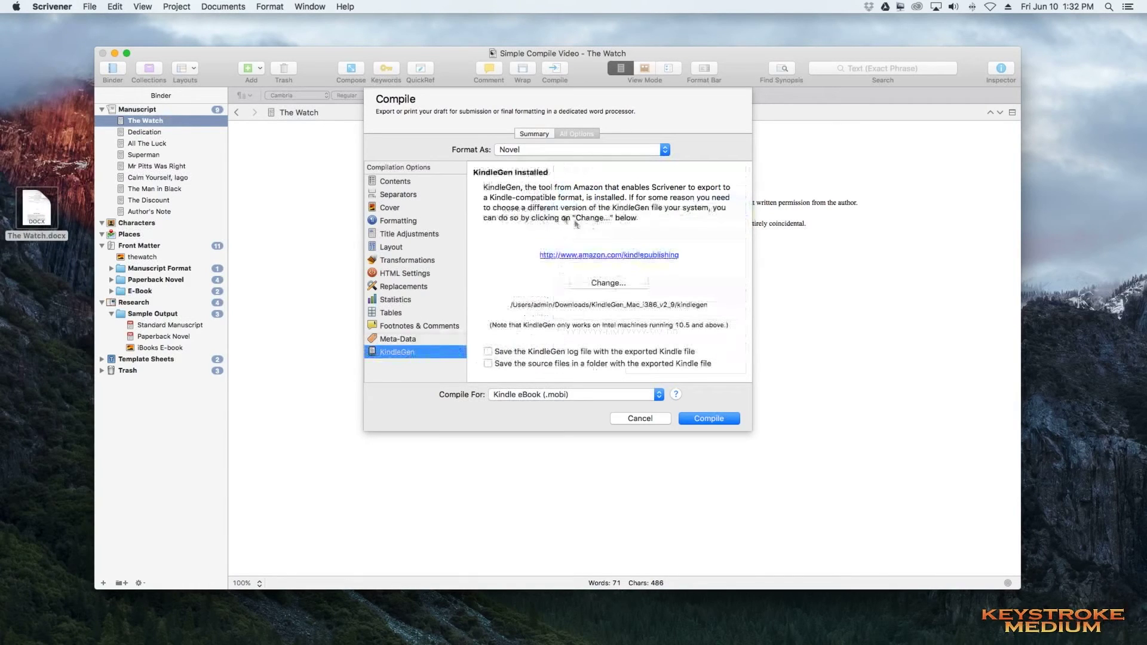
{"action": "left_click", "coordinate": [391, 186]}
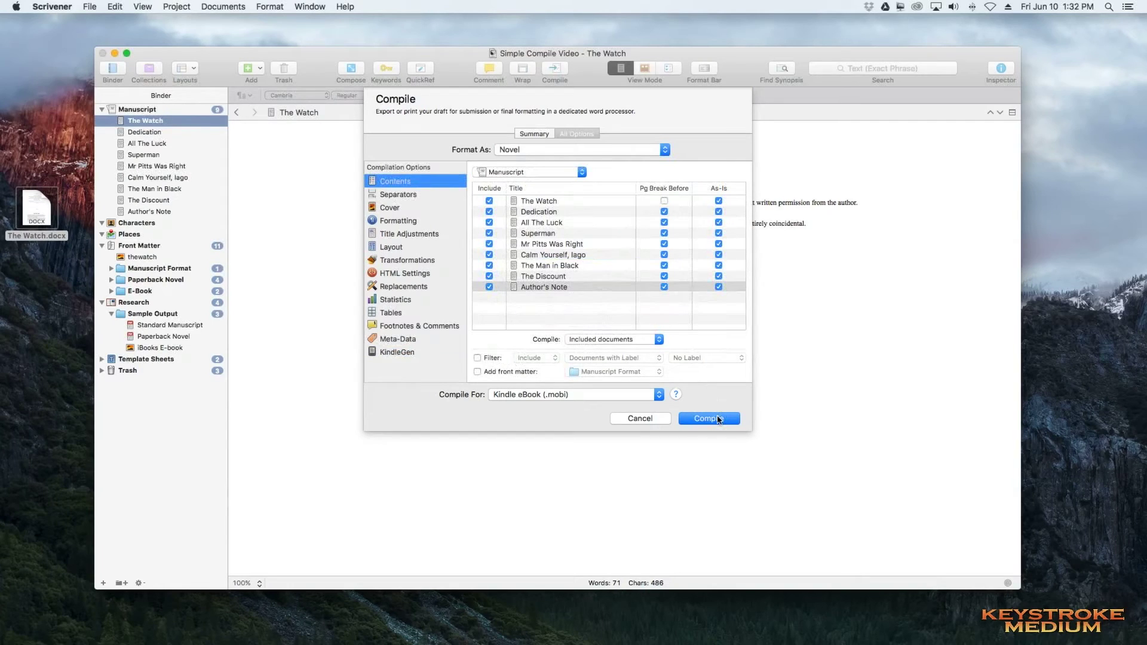
- Compile the Kindle ebook and export it to the Desktop as Simple Compile Video
{"action": "left_click", "coordinate": [718, 419]}
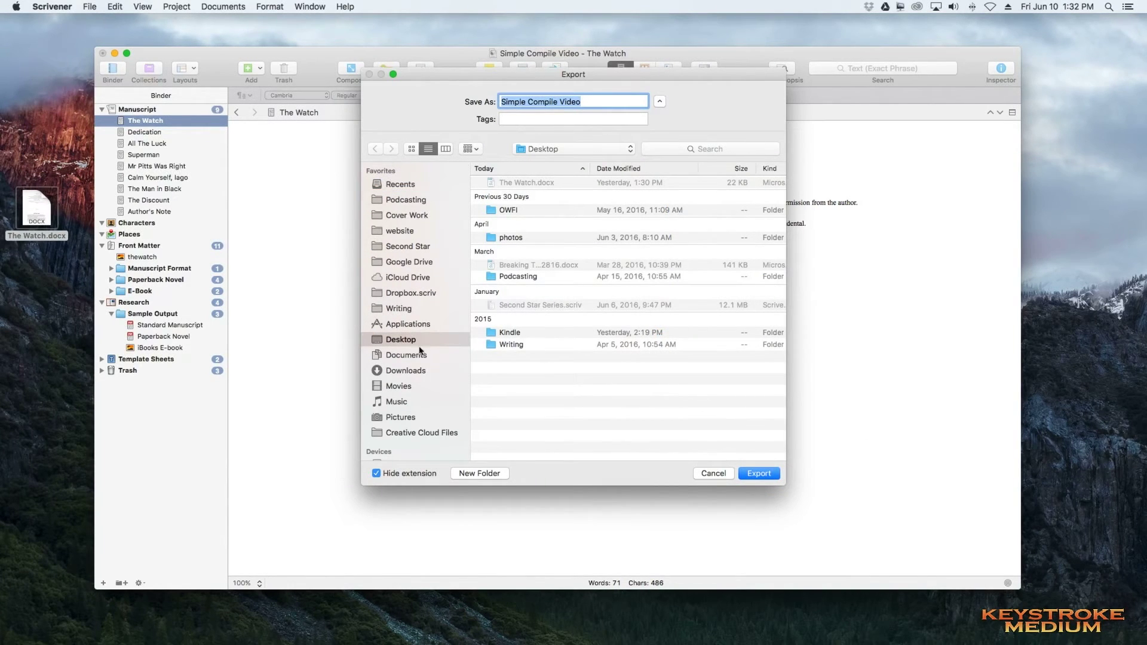
{"action": "left_click", "coordinate": [758, 473]}
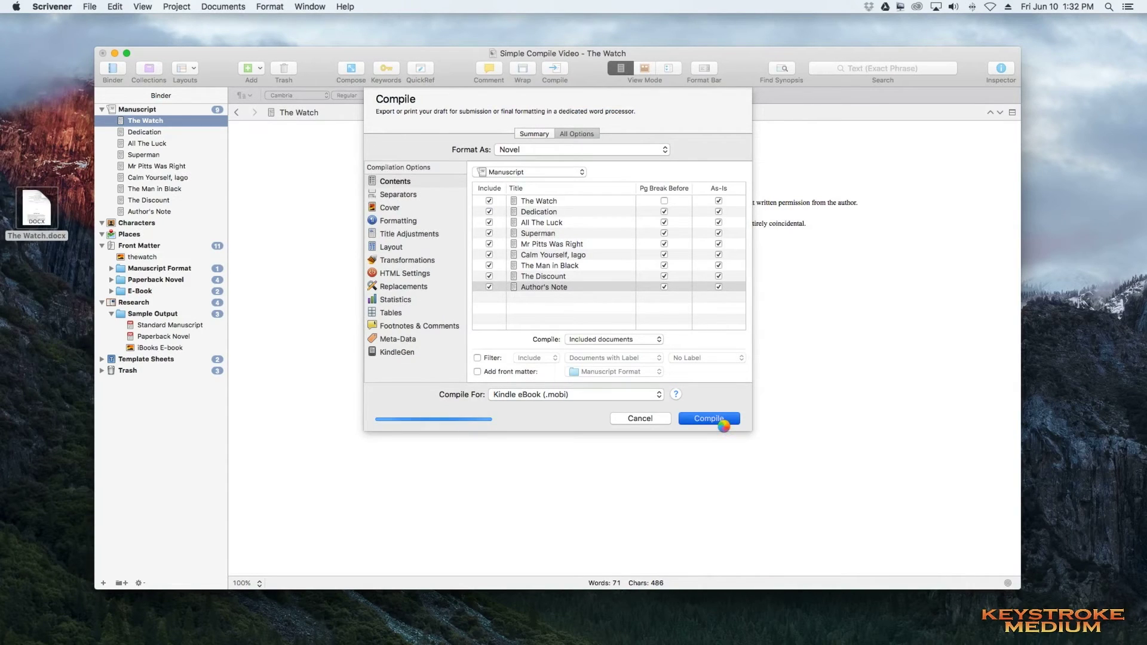
- Move the Simple Compile Video ebook into the Kindle folder and open it from there
{"action": "left_click", "coordinate": [115, 54]}
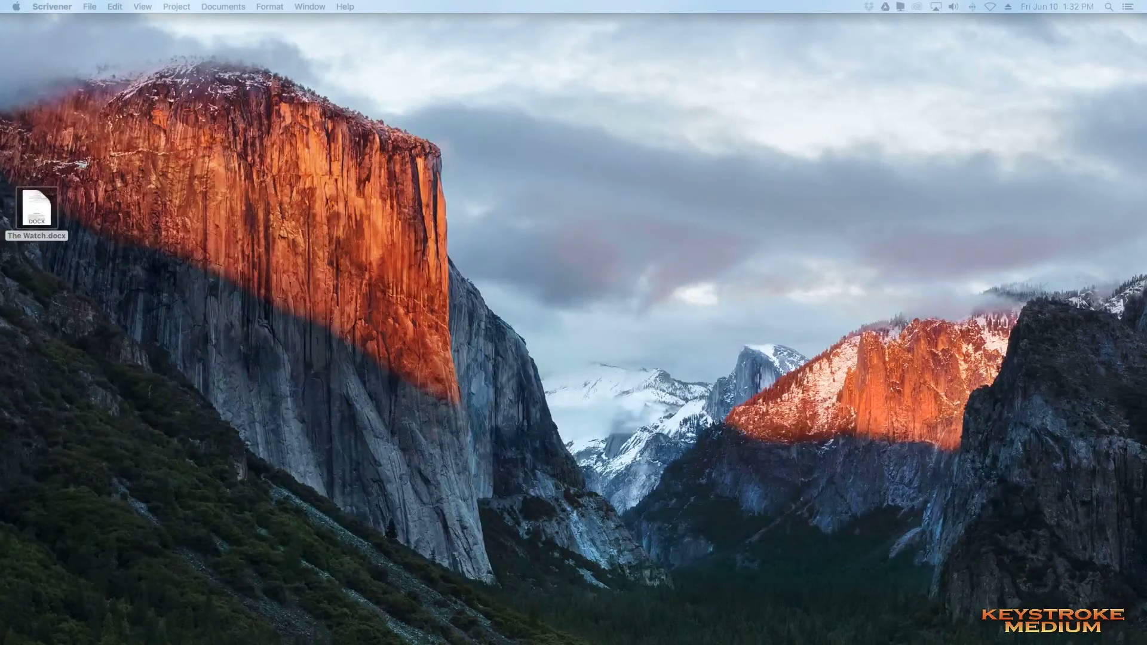
{"action": "left_click_drag", "start_coordinate": [979, 133], "coordinate": [1053, 85]}
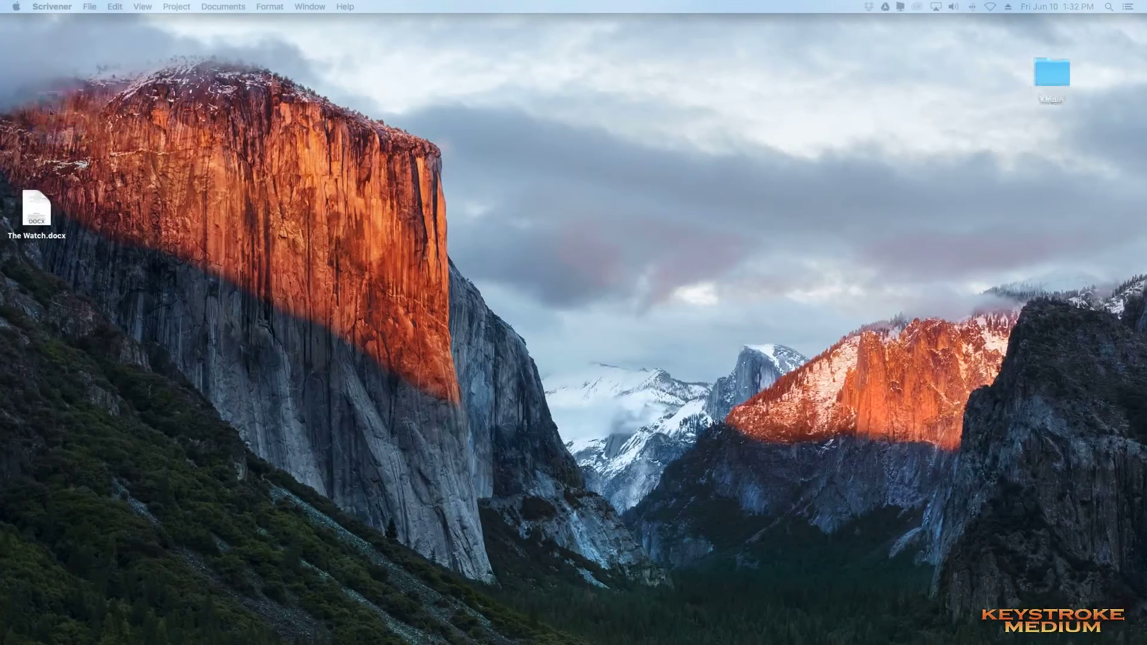
{"action": "left_click_drag", "start_coordinate": [760, 149], "coordinate": [892, 125]}
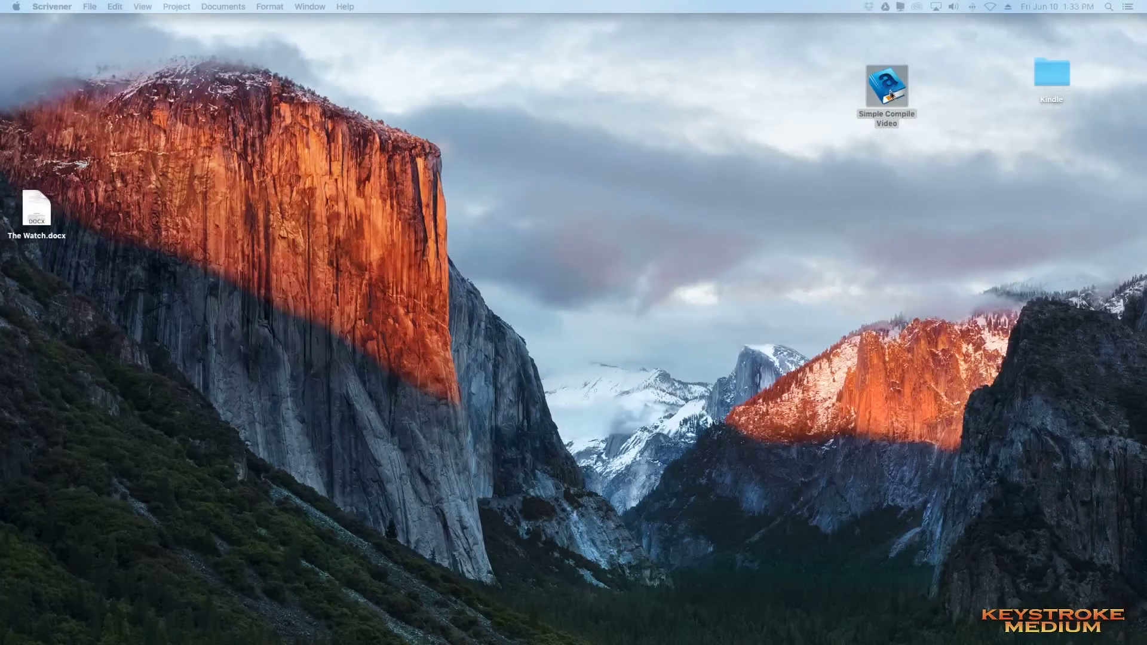
{"action": "left_click_drag", "start_coordinate": [889, 92], "coordinate": [1051, 81]}
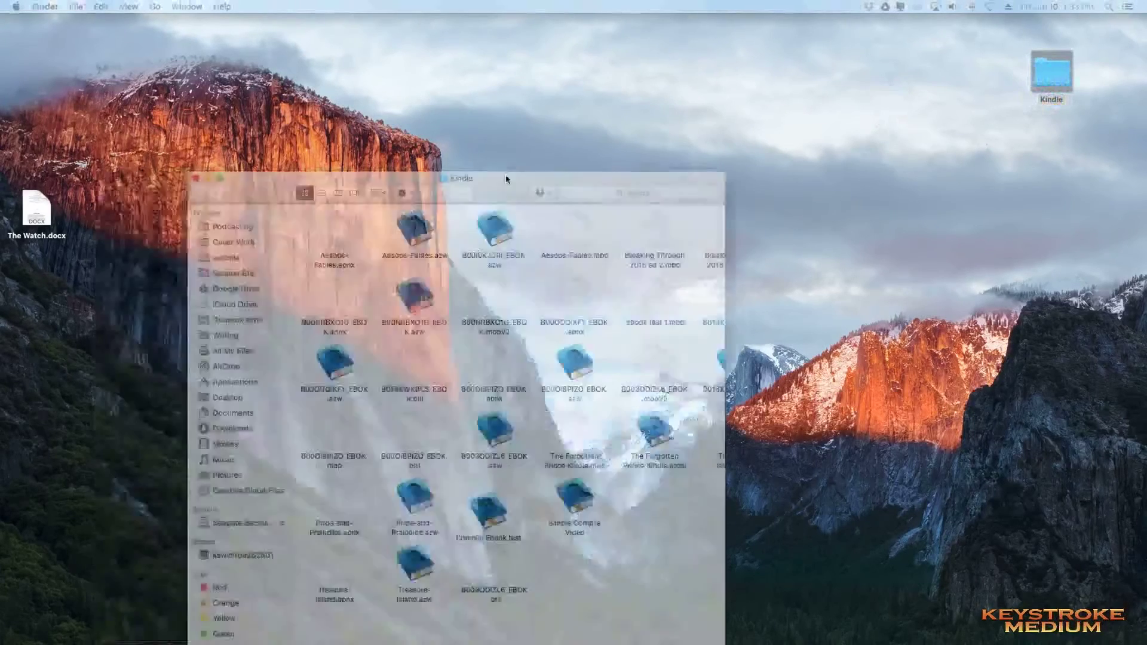
{"action": "left_click_drag", "start_coordinate": [505, 174], "coordinate": [739, 136]}
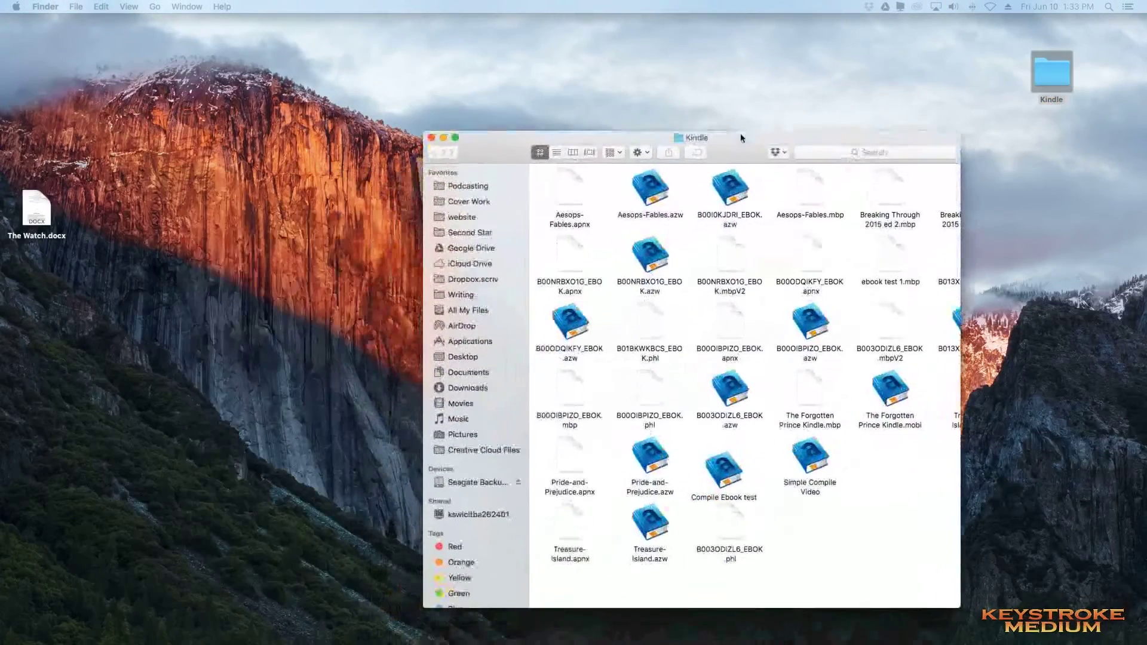
{"action": "left_click", "coordinate": [811, 455]}
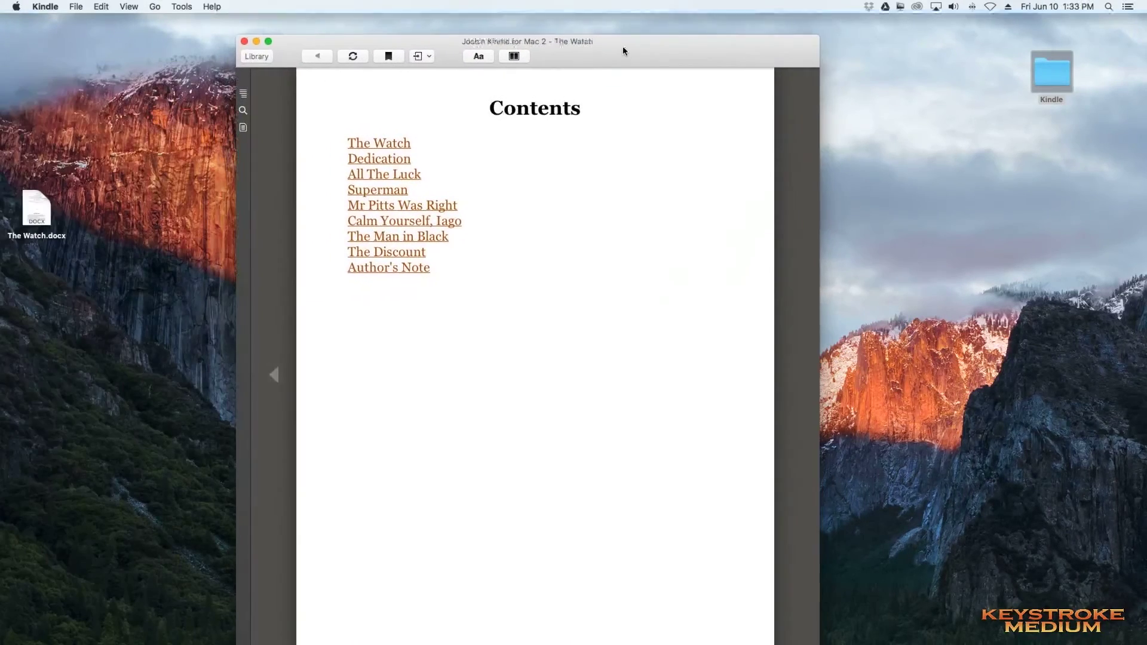
- Page from the cover to the Contents page, jump to The Watch, and show the table of contents
{"action": "left_click_drag", "start_coordinate": [622, 46], "coordinate": [693, 64]}
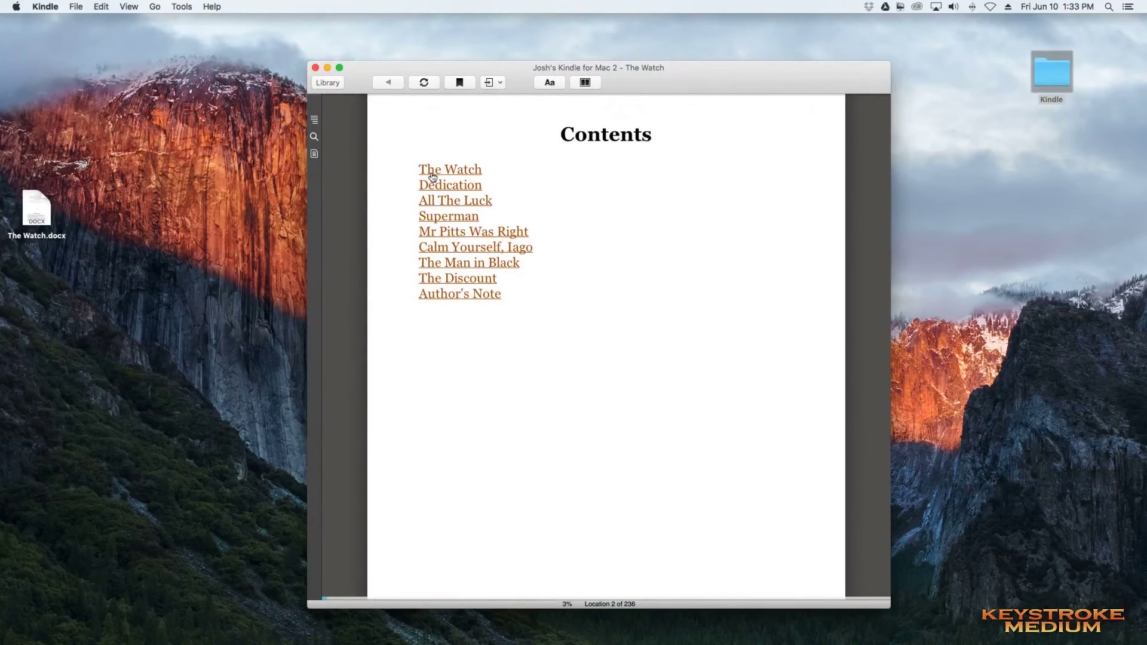
{"action": "left_click", "coordinate": [347, 355]}
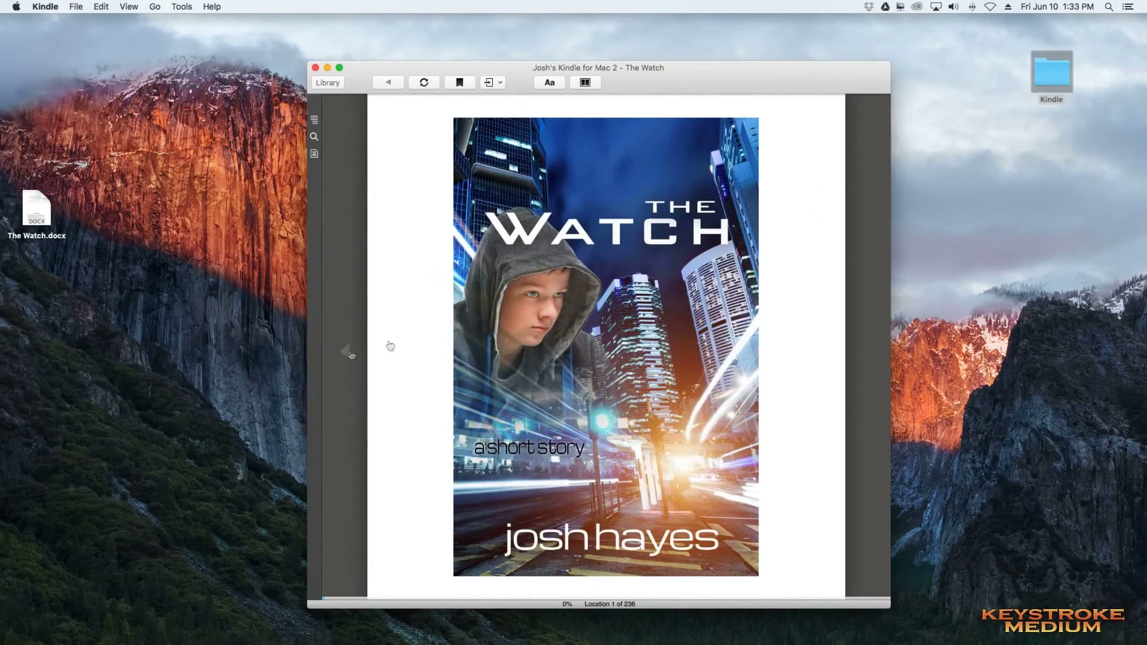
{"action": "left_click", "coordinate": [865, 354]}
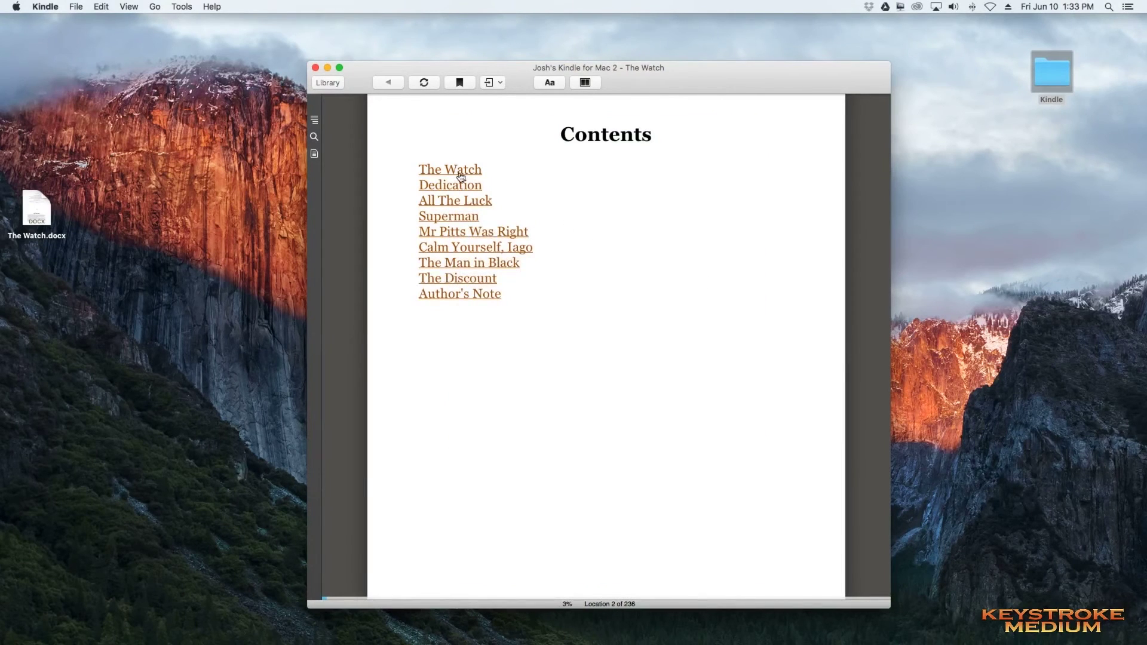
{"action": "left_click", "coordinate": [461, 175]}
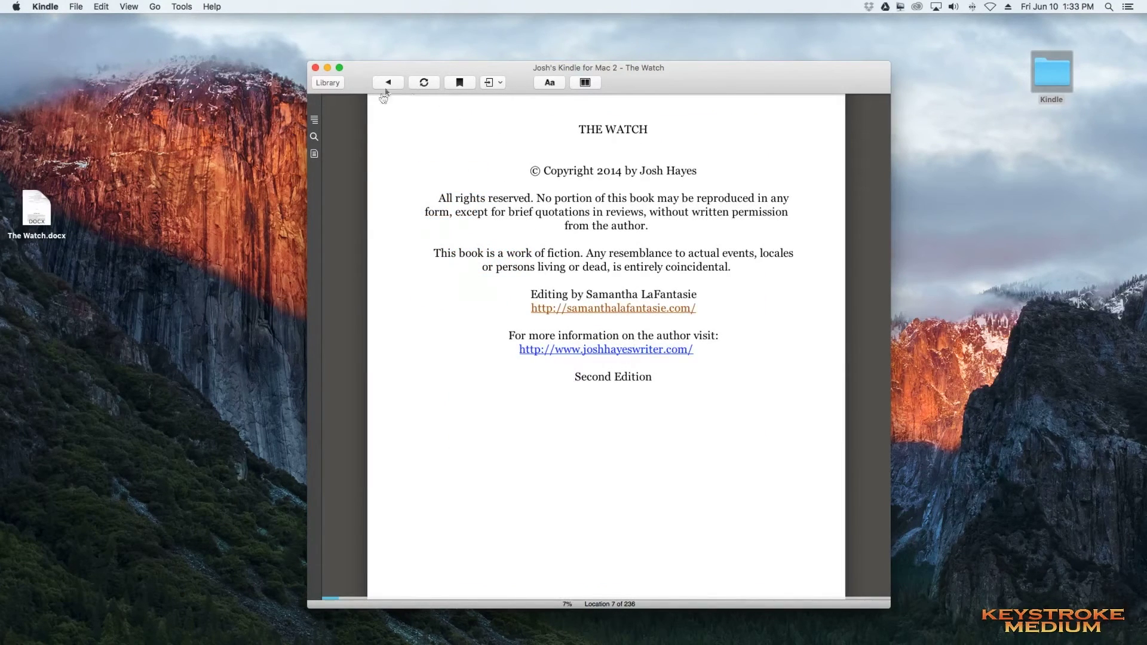
{"action": "left_click", "coordinate": [314, 119]}
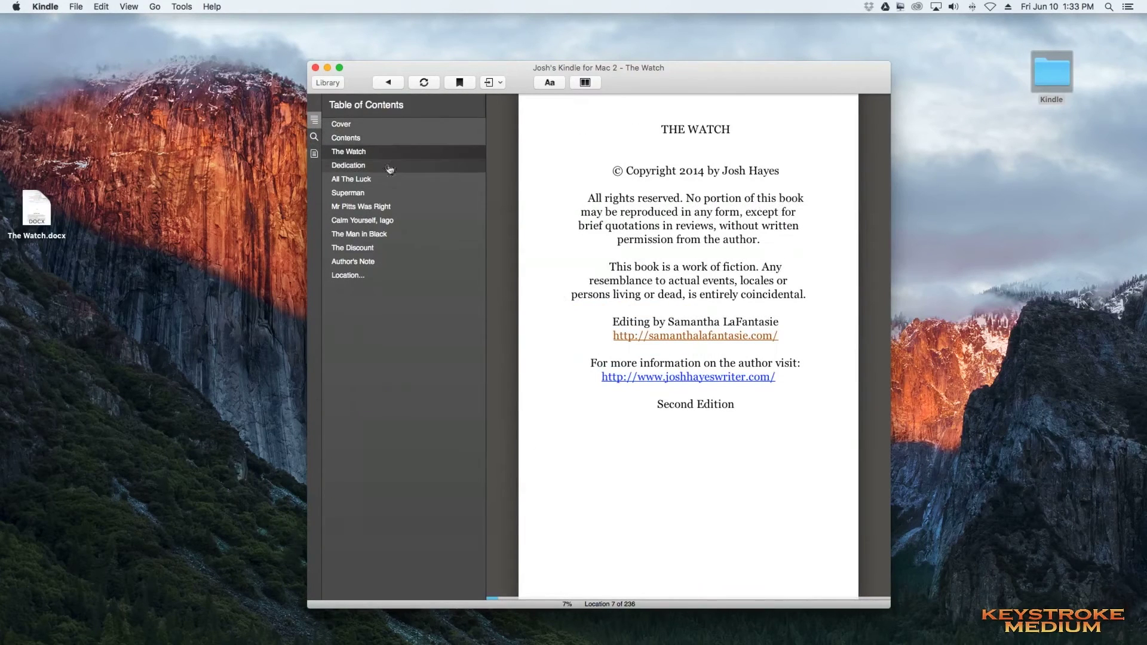
- Jump through Dedication, each chapter from All The Luck to The Discount, and Author's Note
{"action": "left_click", "coordinate": [361, 167]}
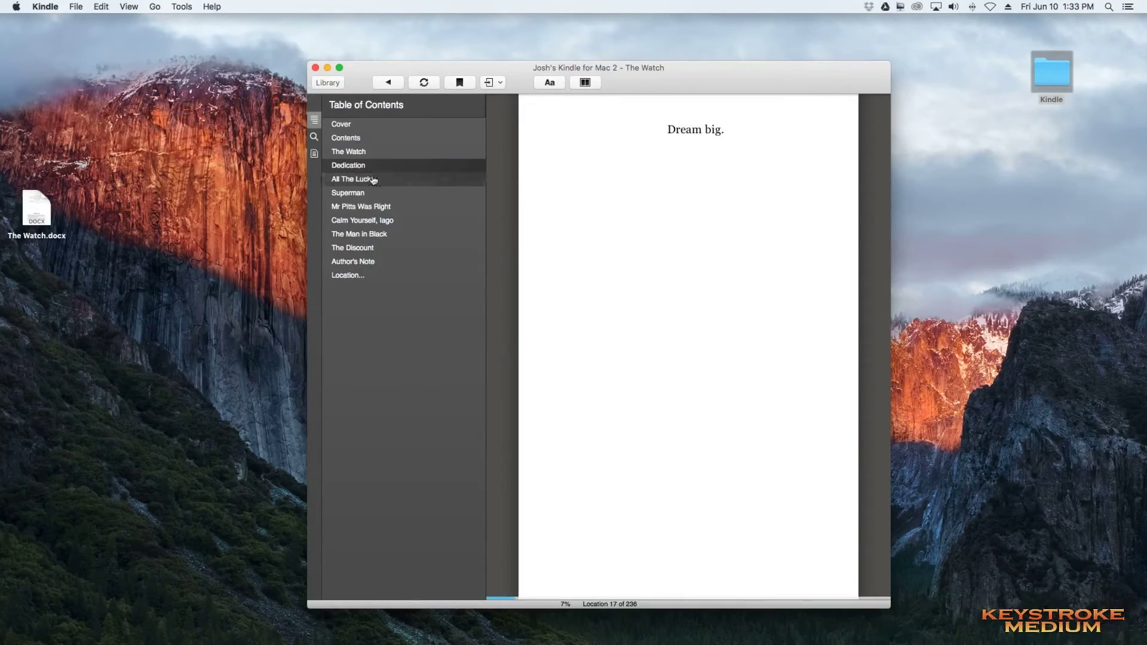
{"action": "left_click", "coordinate": [374, 180]}
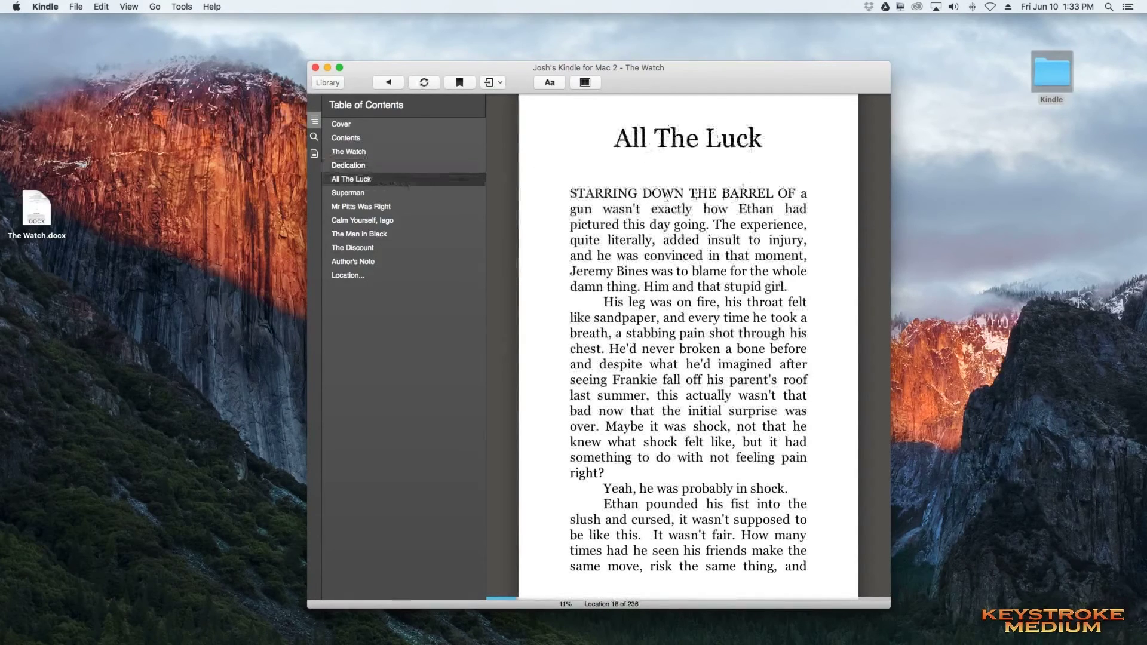
{"action": "left_click", "coordinate": [412, 195]}
{"action": "left_click", "coordinate": [409, 209]}
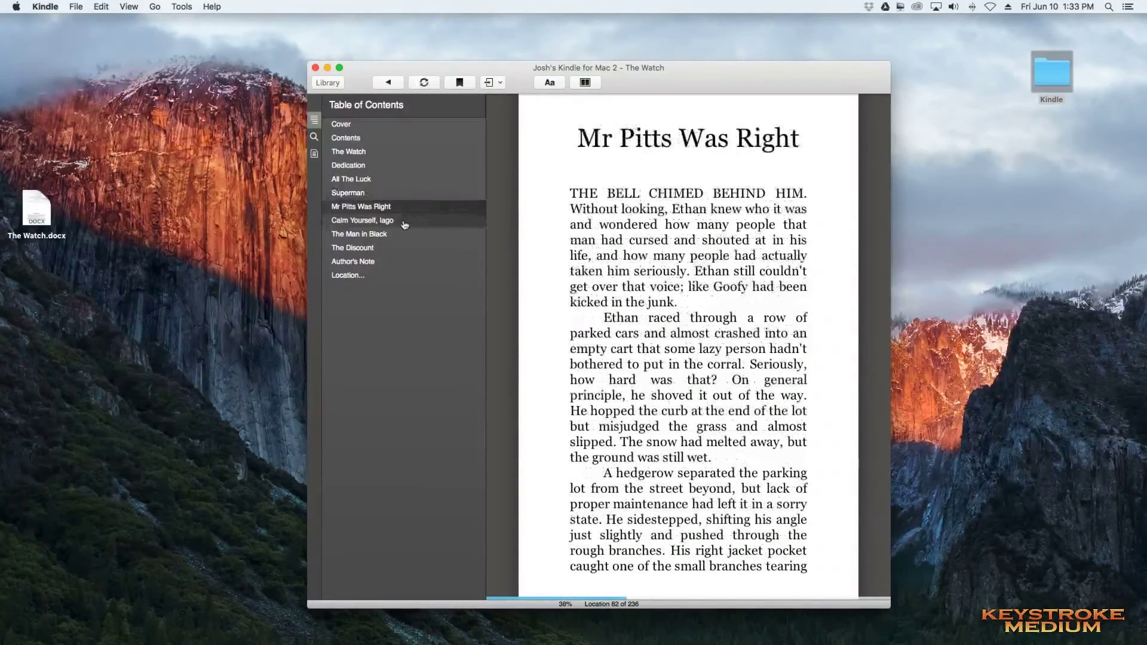
{"action": "left_click", "coordinate": [402, 221]}
{"action": "left_click", "coordinate": [398, 234]}
{"action": "left_click", "coordinate": [409, 249]}
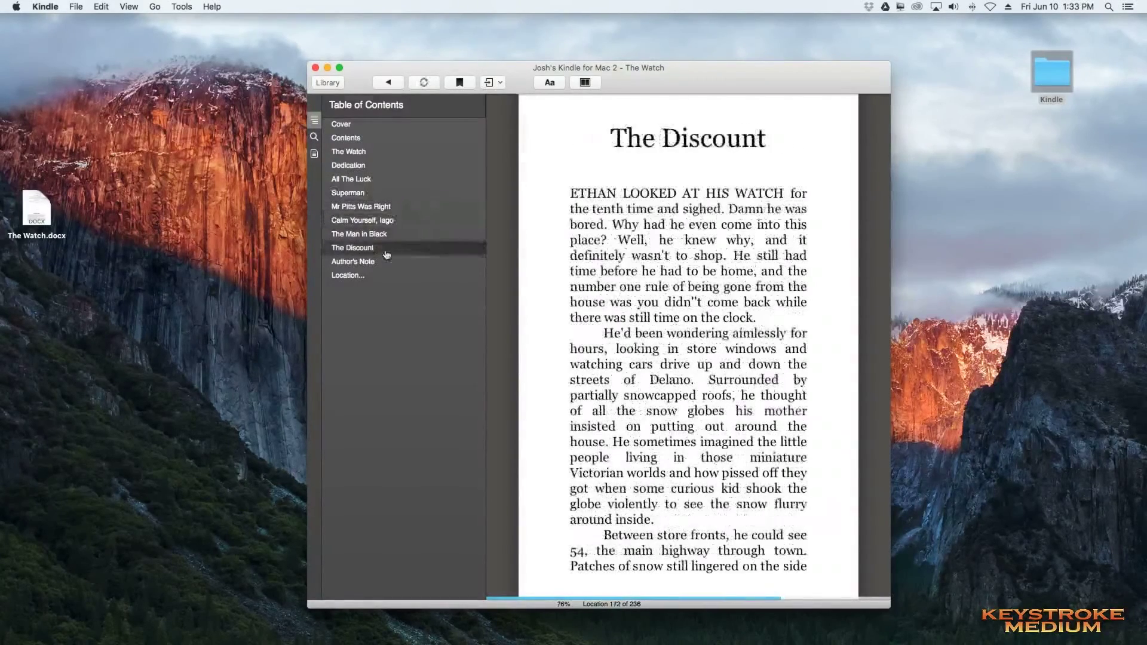
{"action": "left_click", "coordinate": [418, 262]}
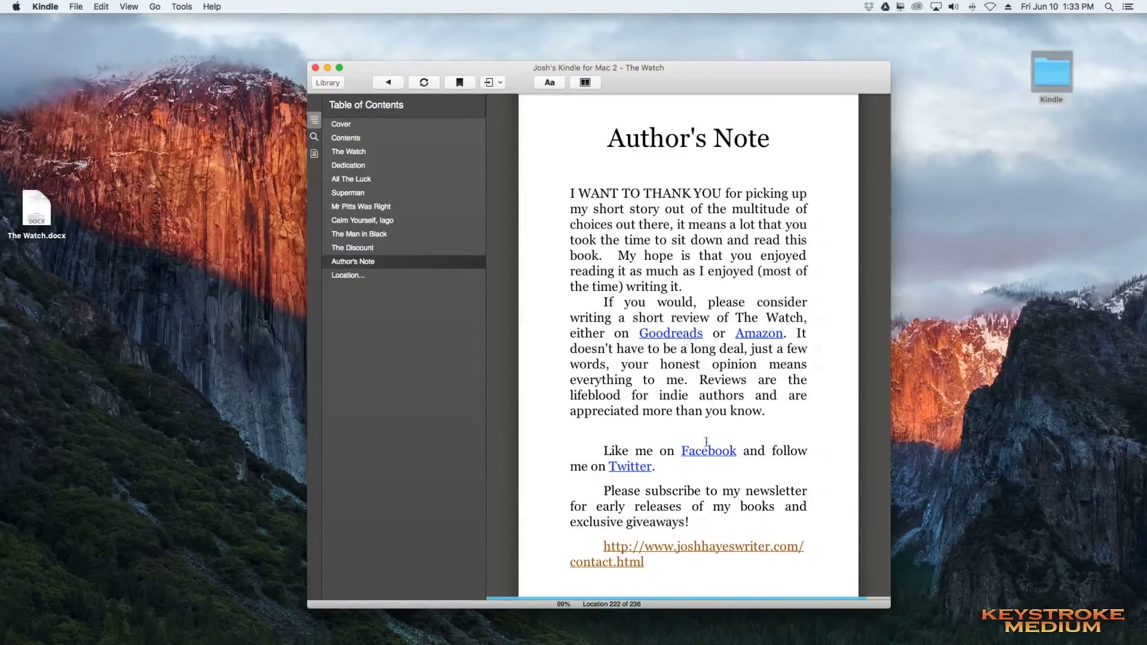
- Revisit Author's Note, The Discount and the copyright page, ending on the cover
{"action": "scroll", "coordinate": [624, 362], "scroll_direction": "down", "scroll_amount": 3}
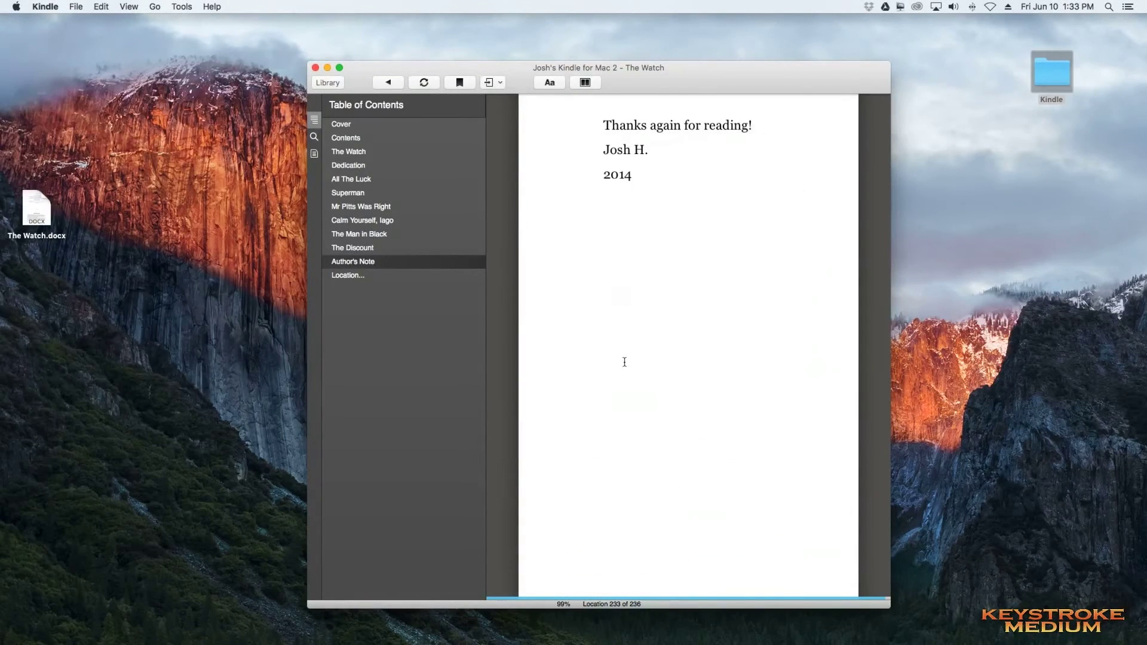
{"action": "left_click", "coordinate": [375, 261]}
{"action": "left_click", "coordinate": [354, 247]}
{"action": "left_click", "coordinate": [379, 123]}
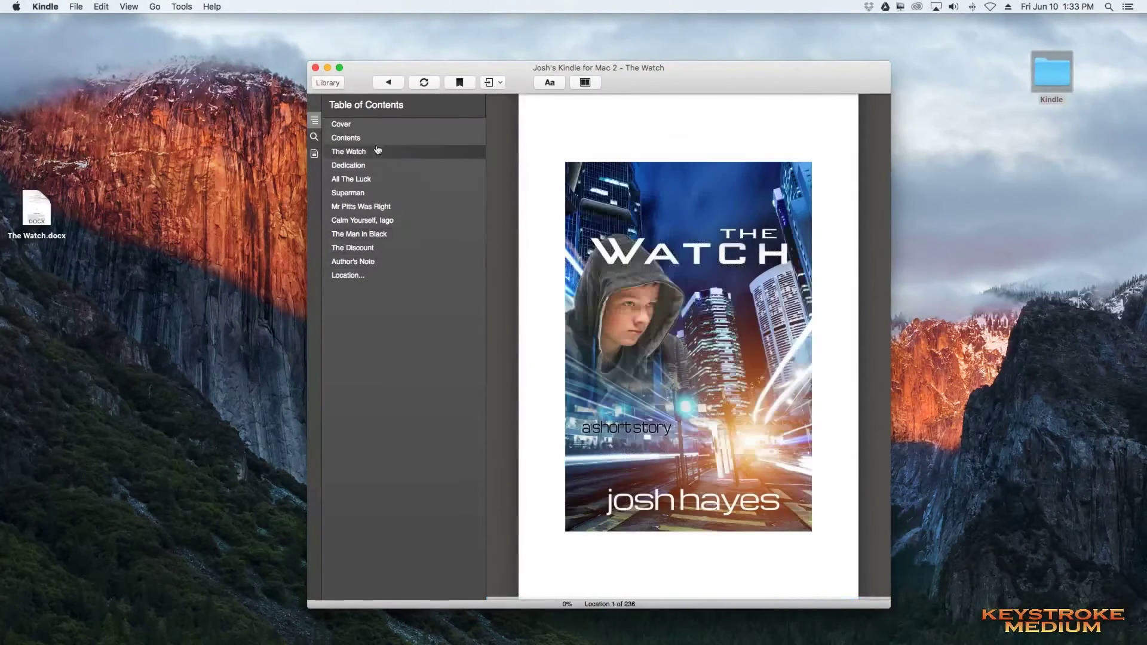
{"action": "left_click", "coordinate": [370, 152]}
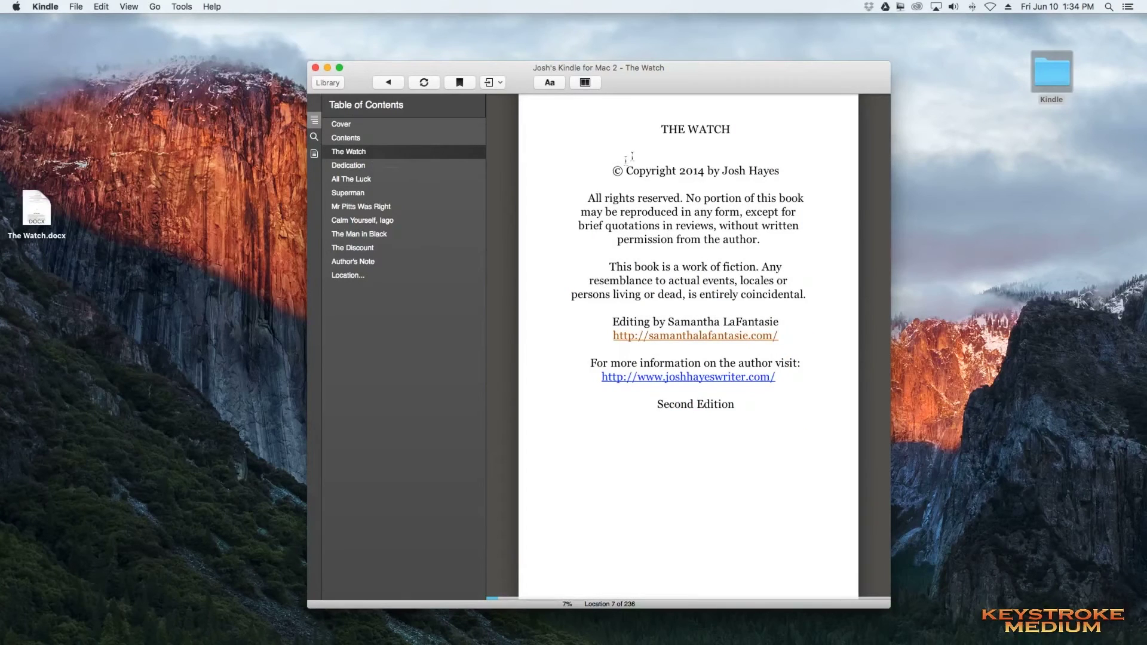
{"action": "left_click", "coordinate": [364, 126]}
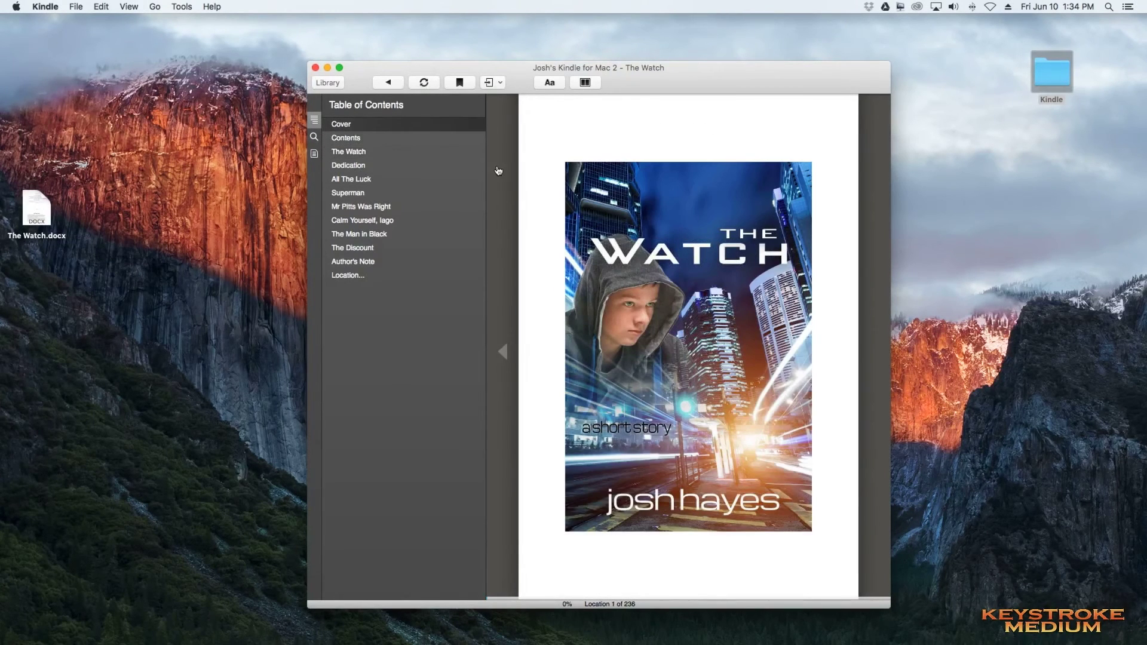
- Widen the Kindle window and go via Dedication to the All The Luck chapter
{"action": "left_click_drag", "start_coordinate": [307, 263], "coordinate": [113, 263]}
{"action": "left_click", "coordinate": [397, 84]}
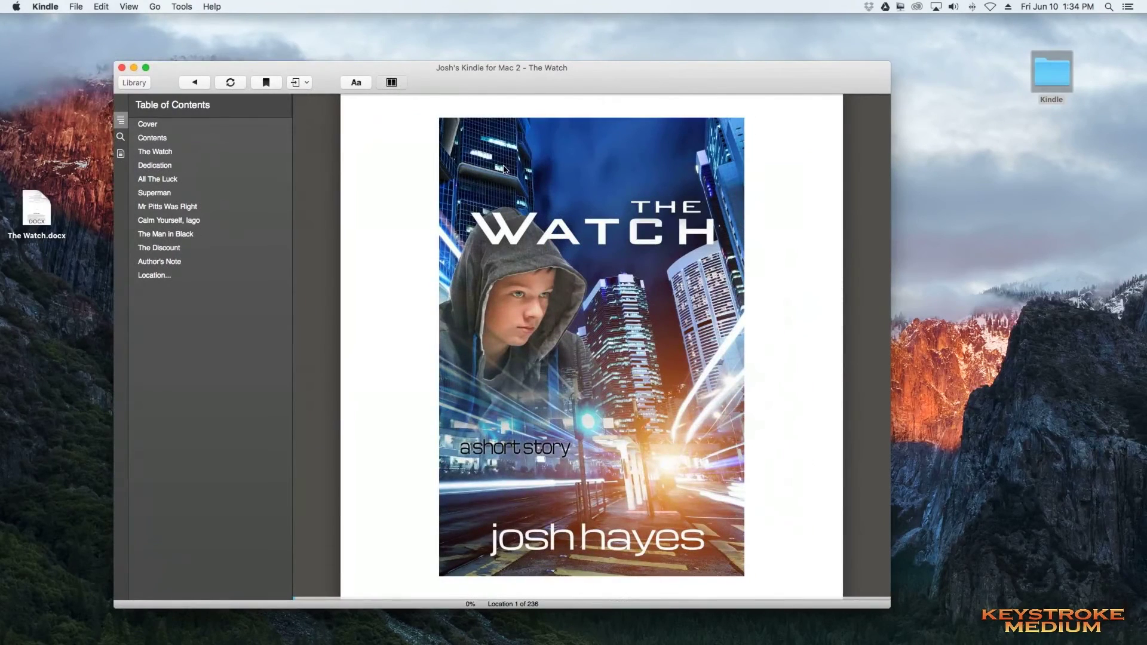
{"action": "left_click", "coordinate": [392, 82]}
{"action": "left_click", "coordinate": [244, 165]}
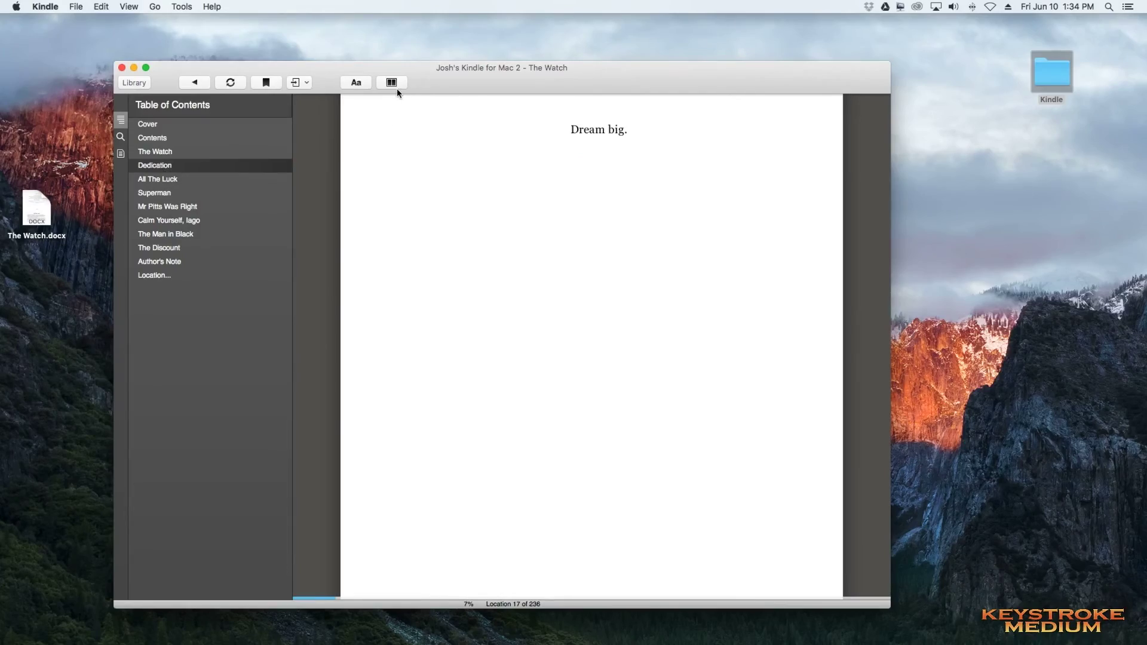
{"action": "left_click", "coordinate": [244, 178]}
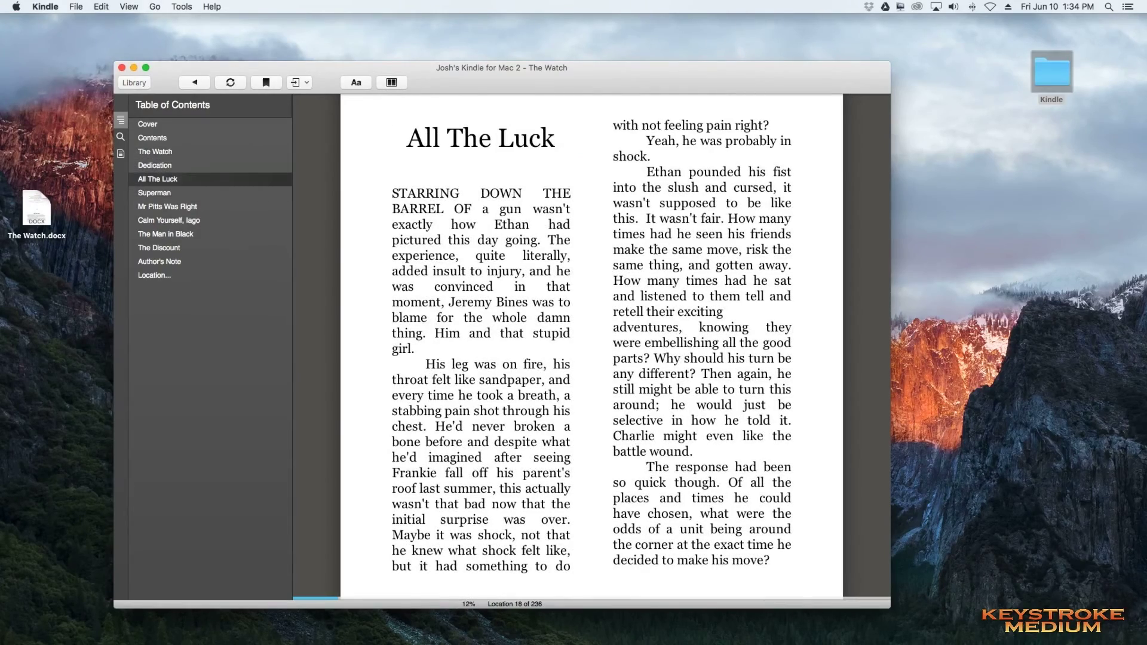
{"action": "left_click_drag", "start_coordinate": [891, 279], "coordinate": [1028, 280]}
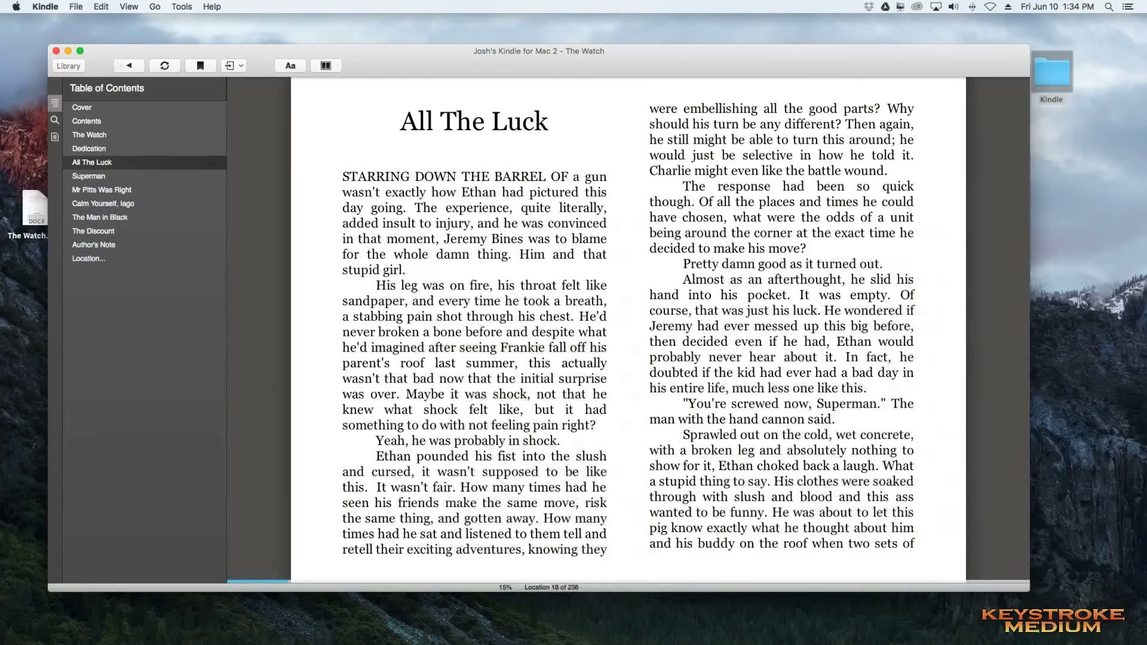
- Bring Scrivener to the front and enlarge its window to fill the screen
{"action": "key", "text": "super+Tab"}
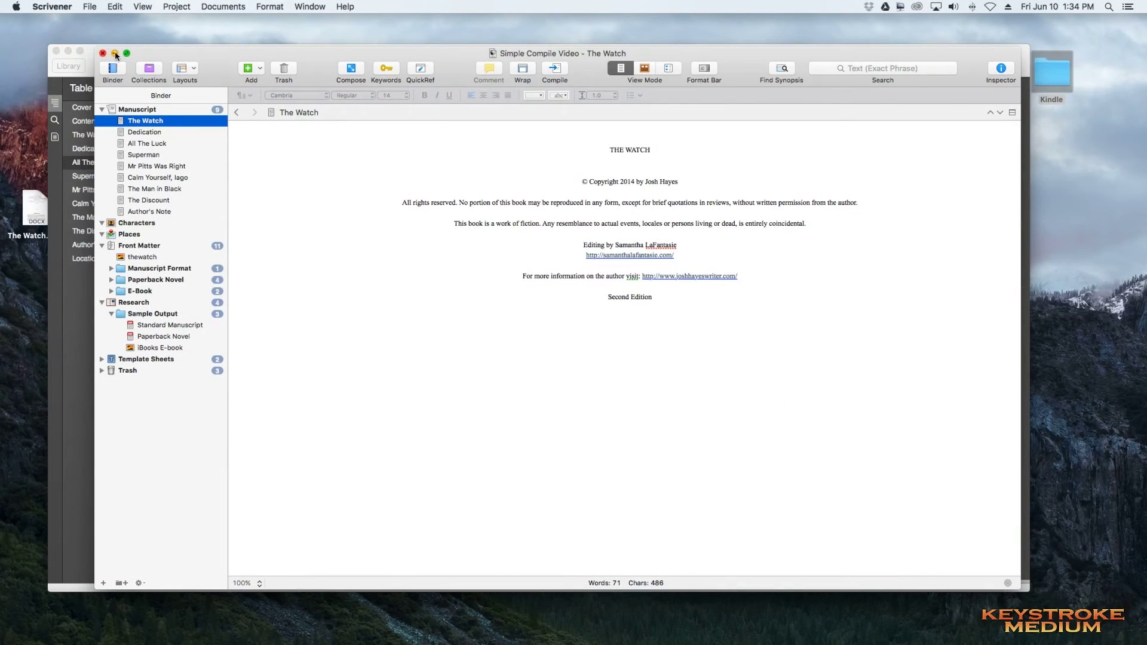
{"action": "left_click_drag", "start_coordinate": [95, 48], "coordinate": [26, 37]}
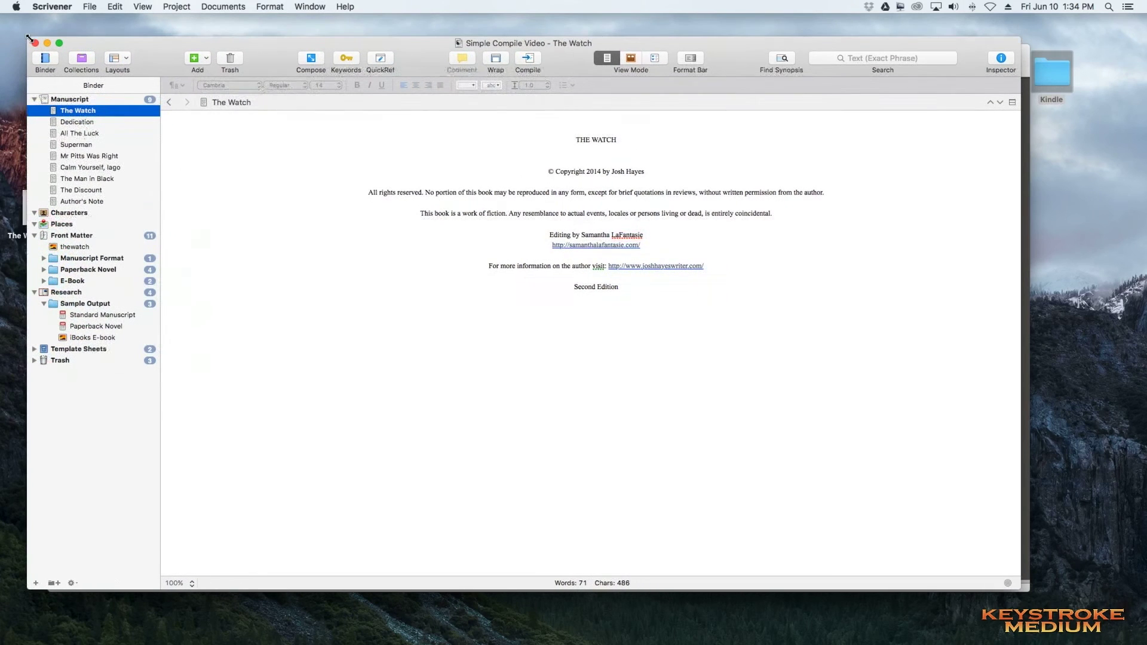
{"action": "left_click_drag", "start_coordinate": [1020, 590], "coordinate": [1114, 615]}
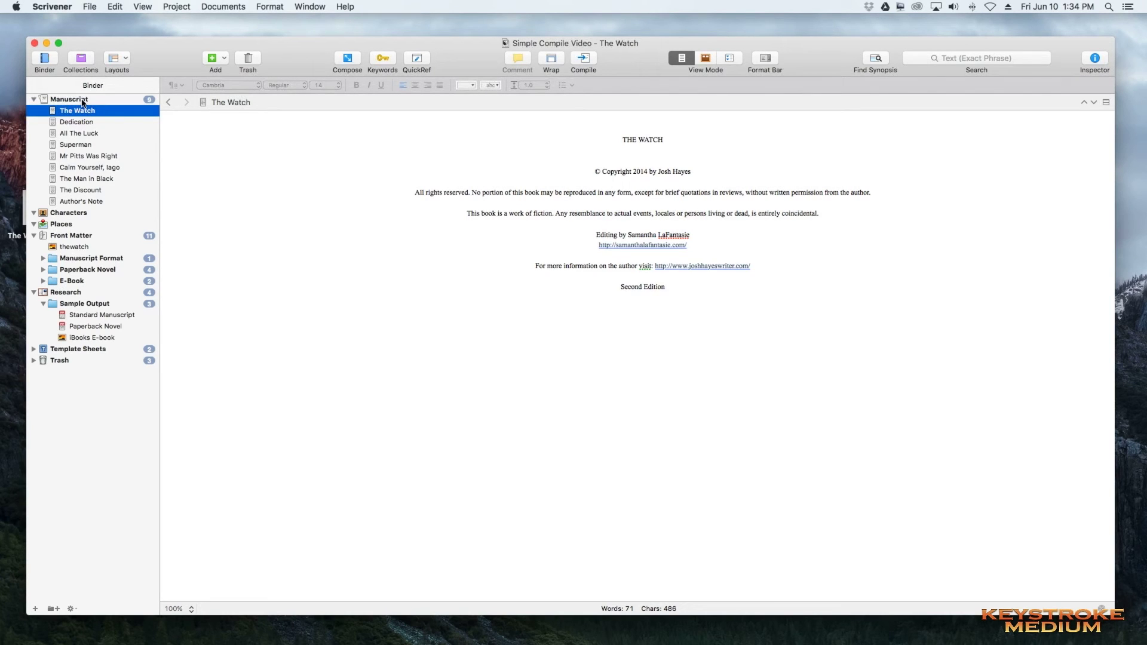
- Compile the manuscript as ePub 'Simple Compile Video' on the Desktop, and close the Kindle book
{"action": "left_click", "coordinate": [90, 7]}
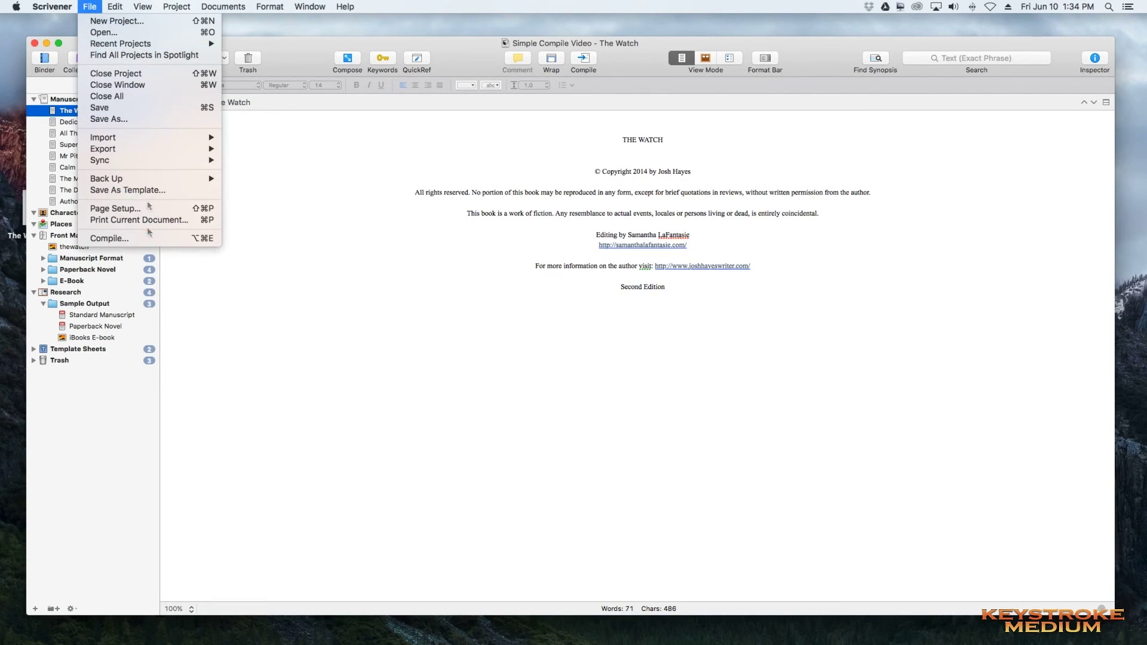
{"action": "left_click", "coordinate": [169, 239]}
{"action": "left_click", "coordinate": [569, 385]}
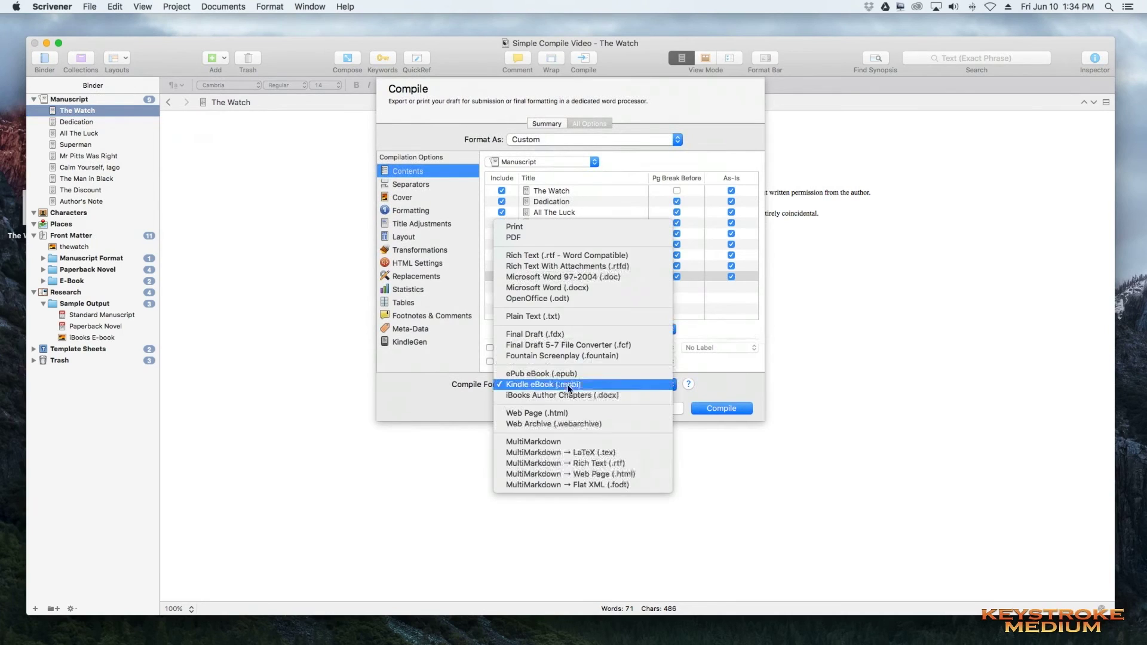
{"action": "left_click", "coordinate": [568, 374]}
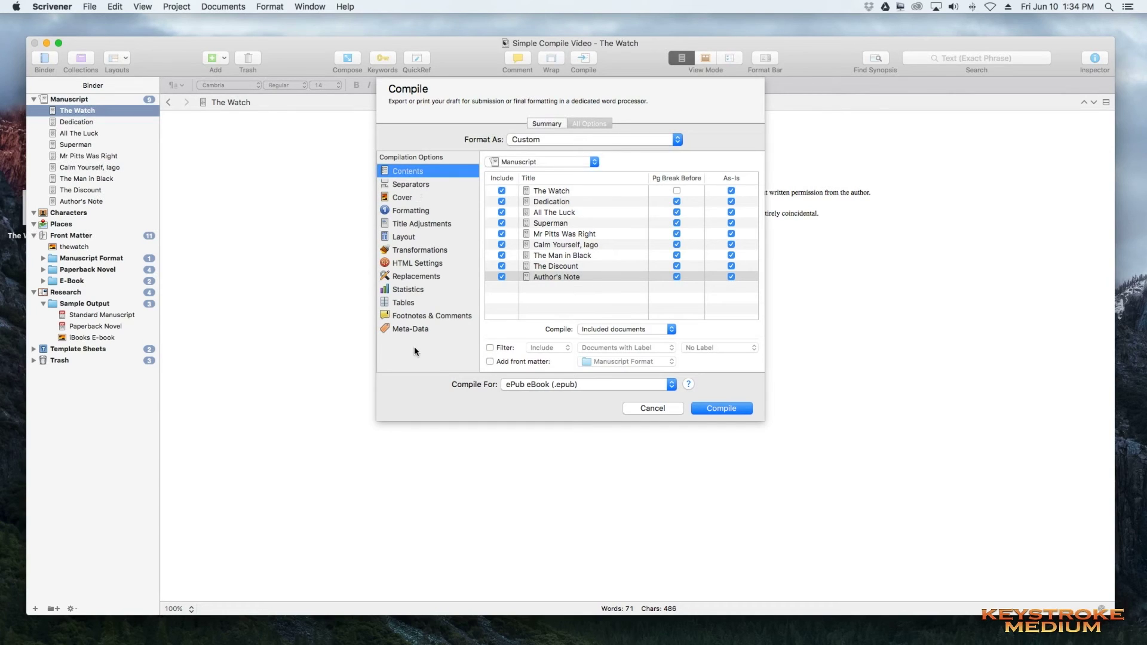
{"action": "left_click", "coordinate": [705, 409]}
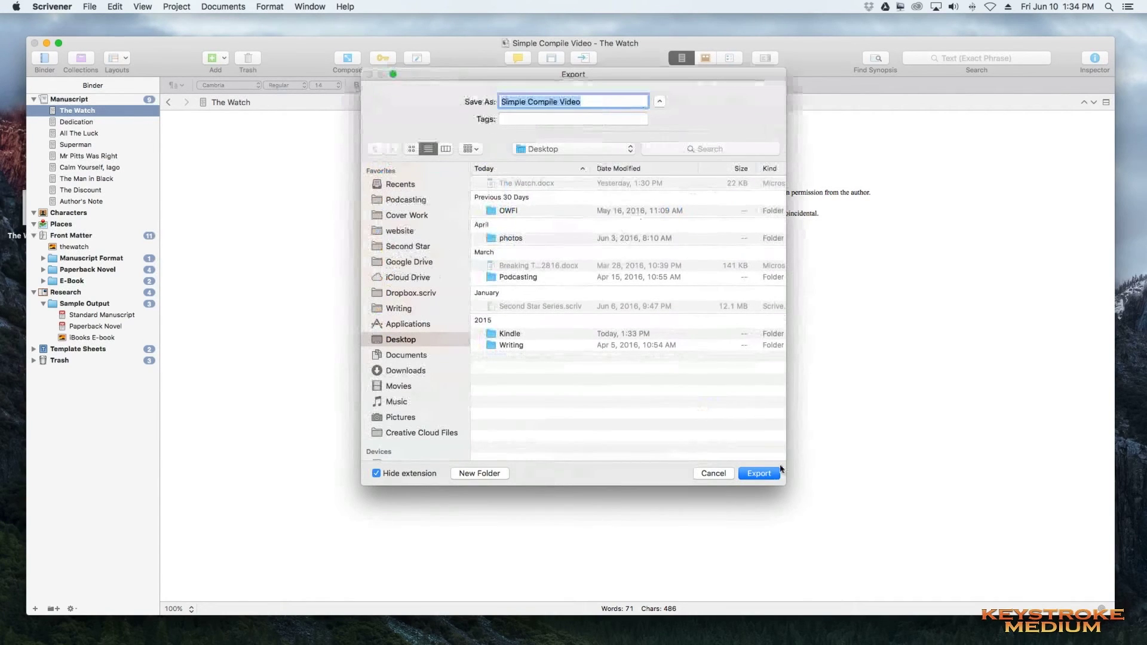
{"action": "left_click", "coordinate": [775, 477]}
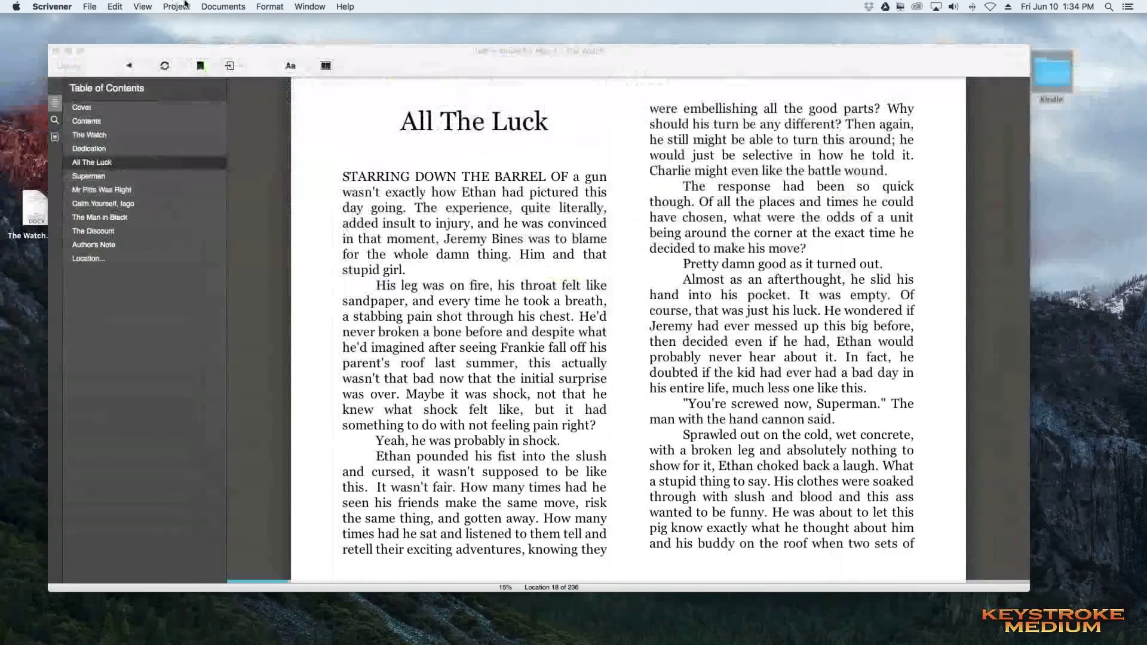
{"action": "left_click", "coordinate": [56, 51]}
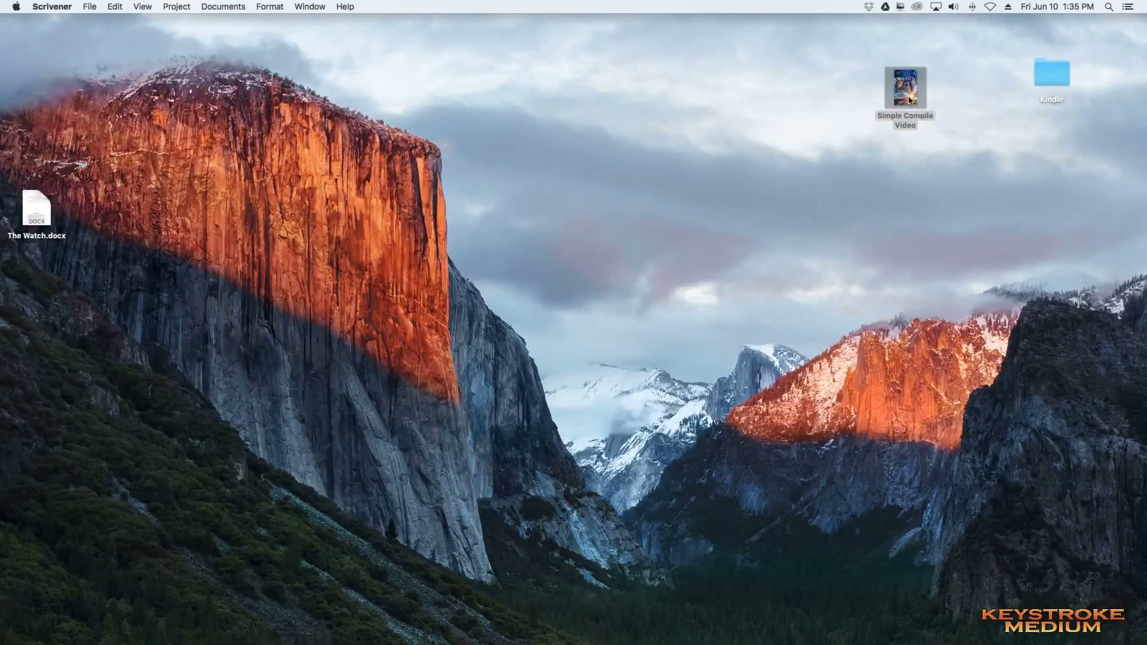
- Open the Simple Compile Video ePub in iBooks and turn to The Watch's copyright page
{"action": "double_click", "coordinate": [907, 95]}
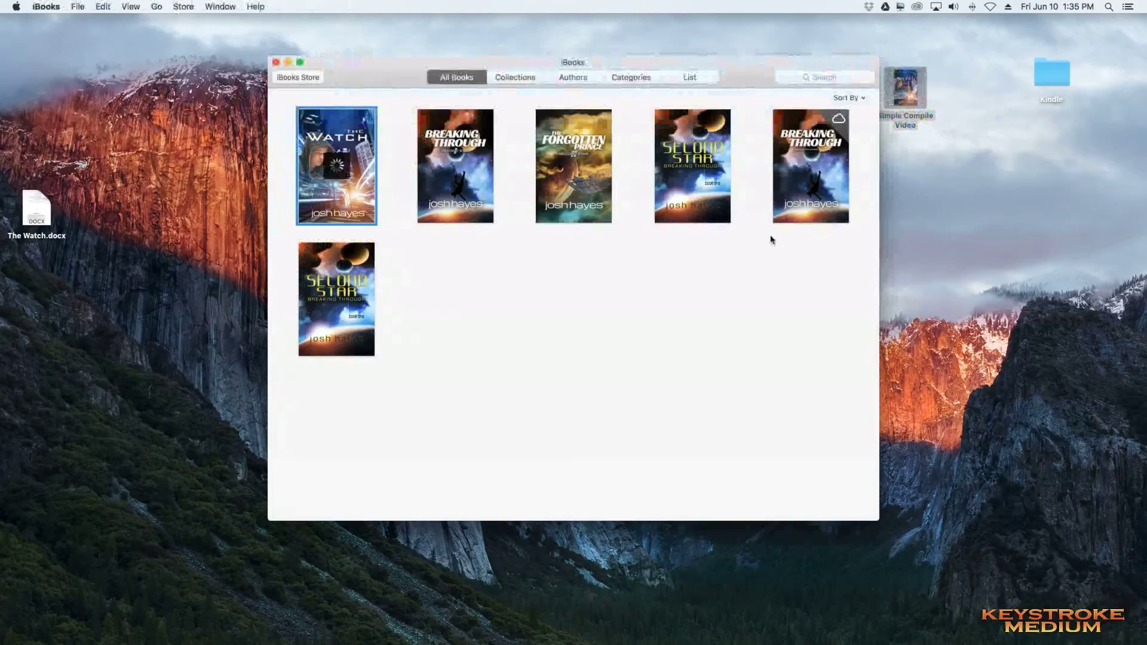
{"action": "key", "text": "super+w"}
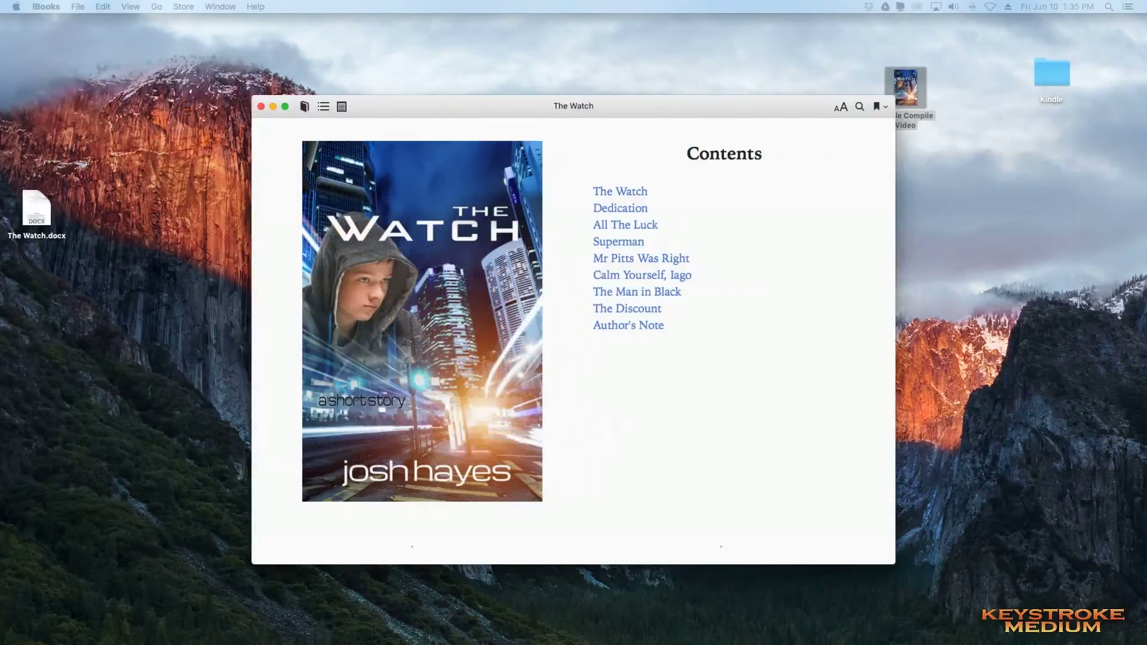
{"action": "left_click", "coordinate": [613, 189]}
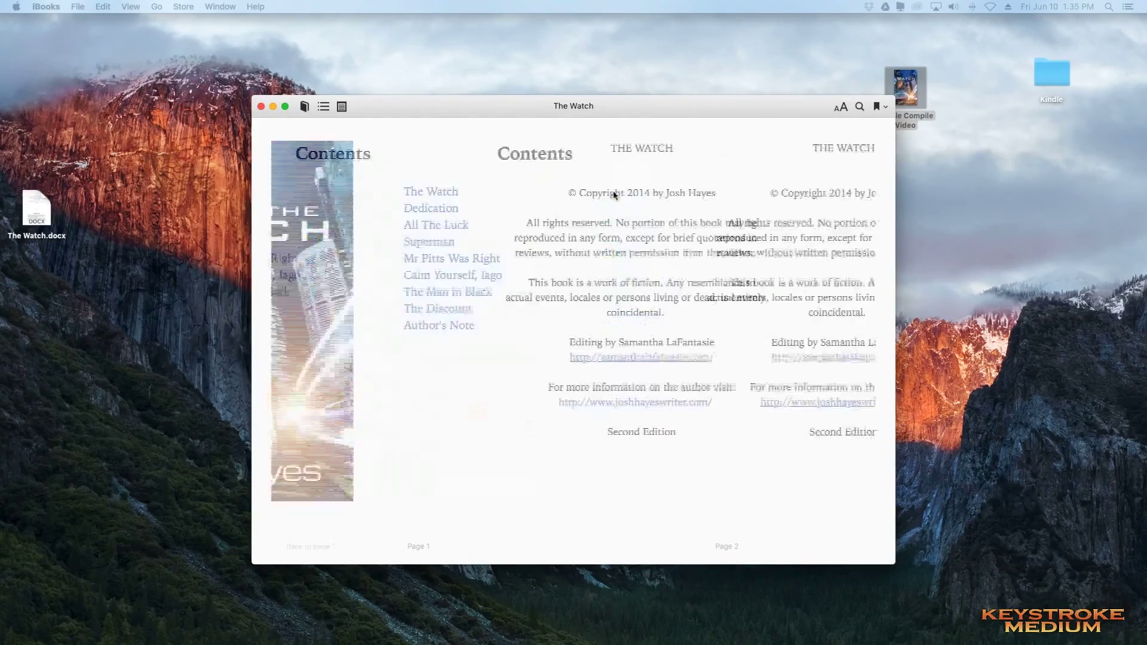
- Page forward and back through The Watch's chapters, ending on the cover and Contents
{"action": "key", "text": "Right"}
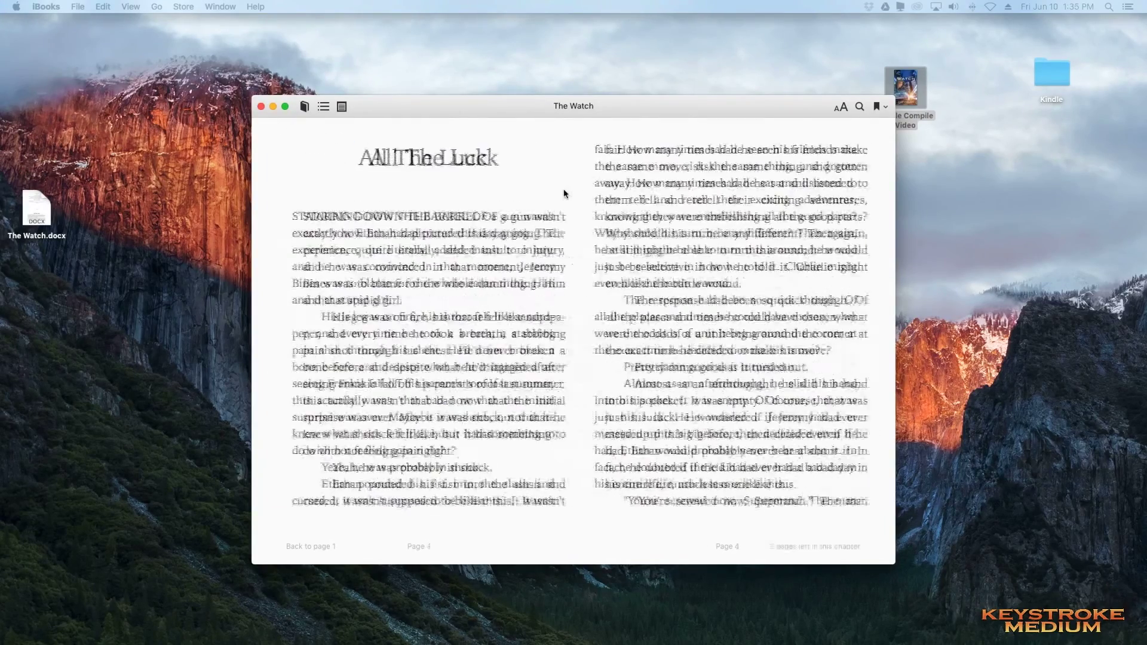
{"action": "key", "text": "Right"}
{"action": "key", "text": "Right"}
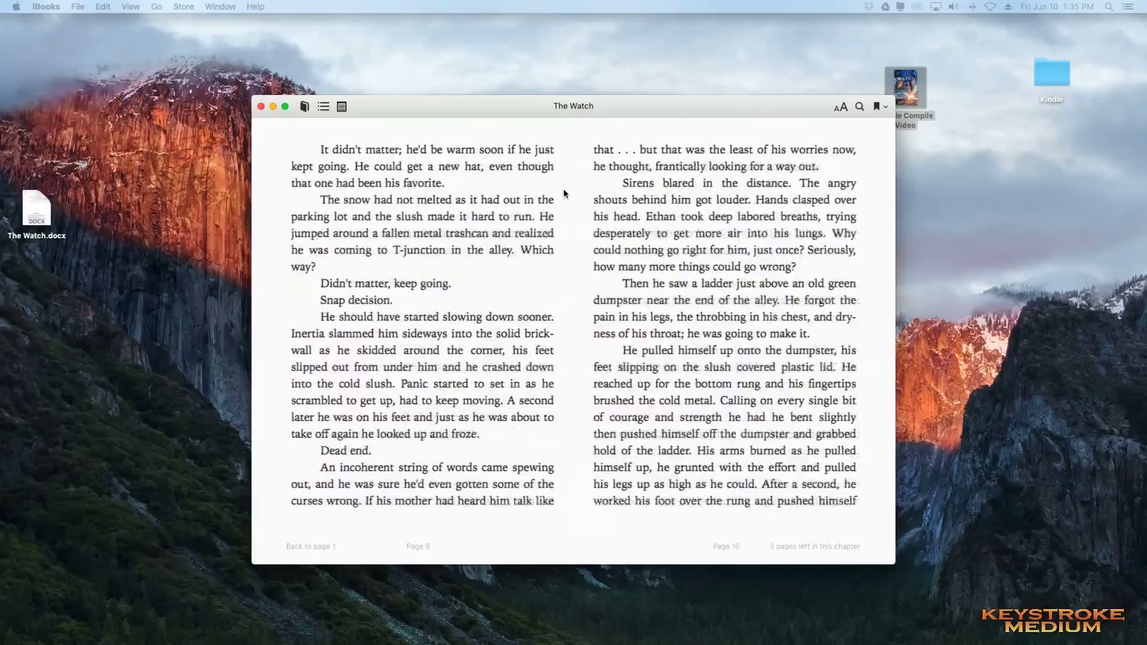
{"action": "key", "text": "Right"}
{"action": "key", "text": "Right"}
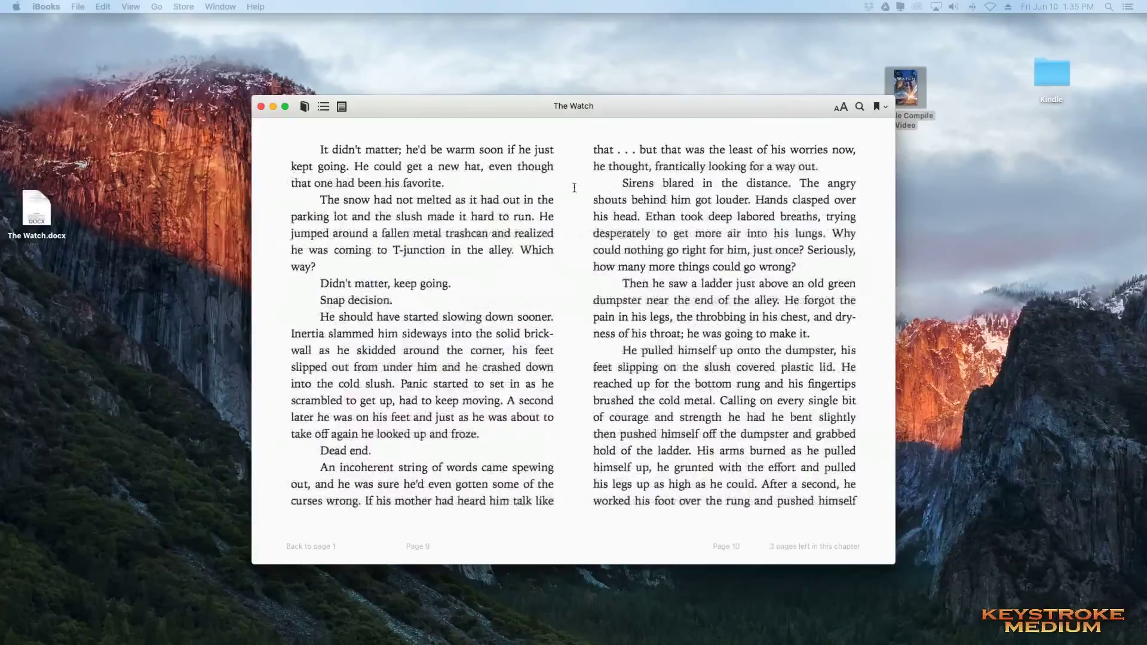
{"action": "key", "text": "Left"}
{"action": "key", "text": "Left"}
{"action": "key", "text": "Left"}
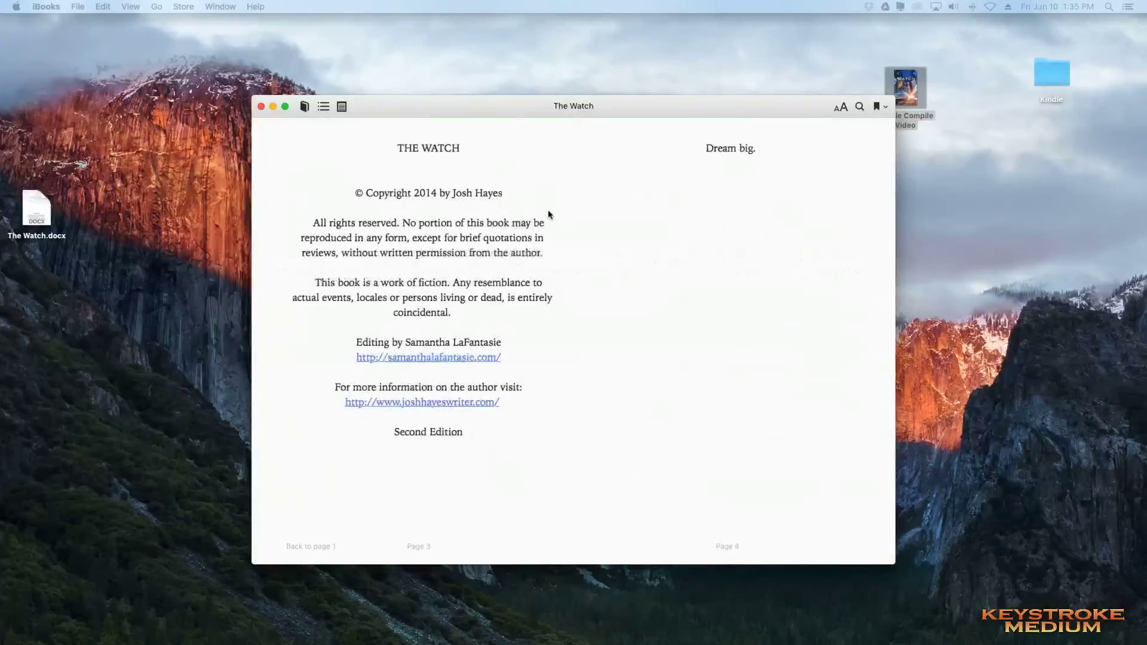
{"action": "key", "text": "Left"}
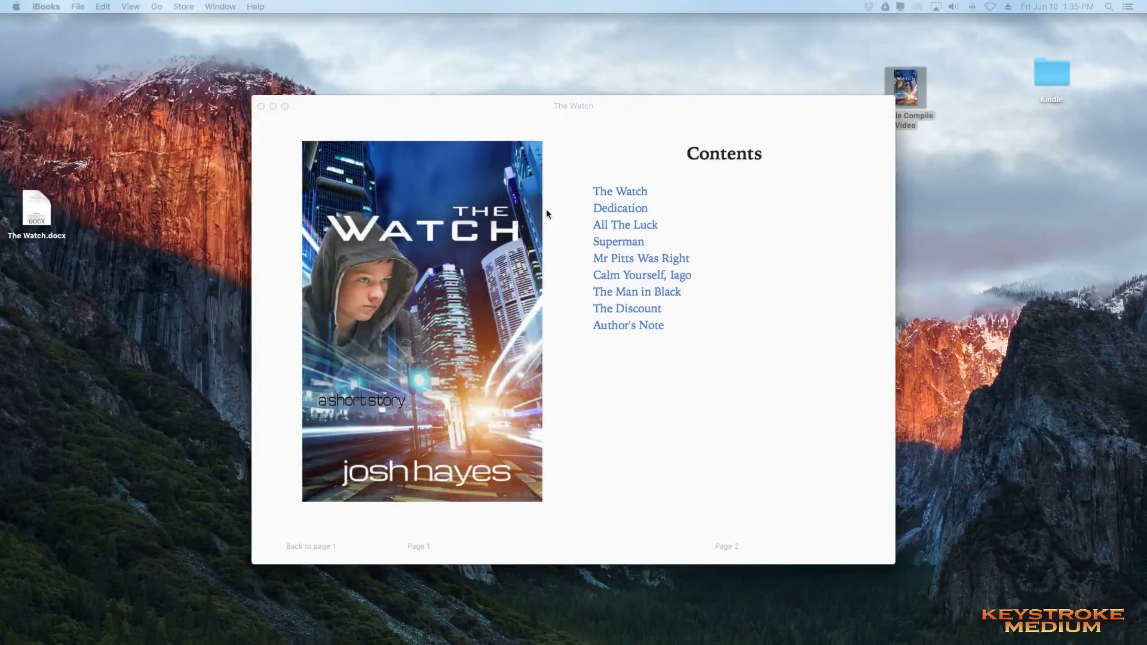
{"action": "key", "text": "Right"}
{"action": "key", "text": "Right"}
{"action": "key", "text": "Right"}
{"action": "key", "text": "Right"}
{"action": "key", "text": "Right"}
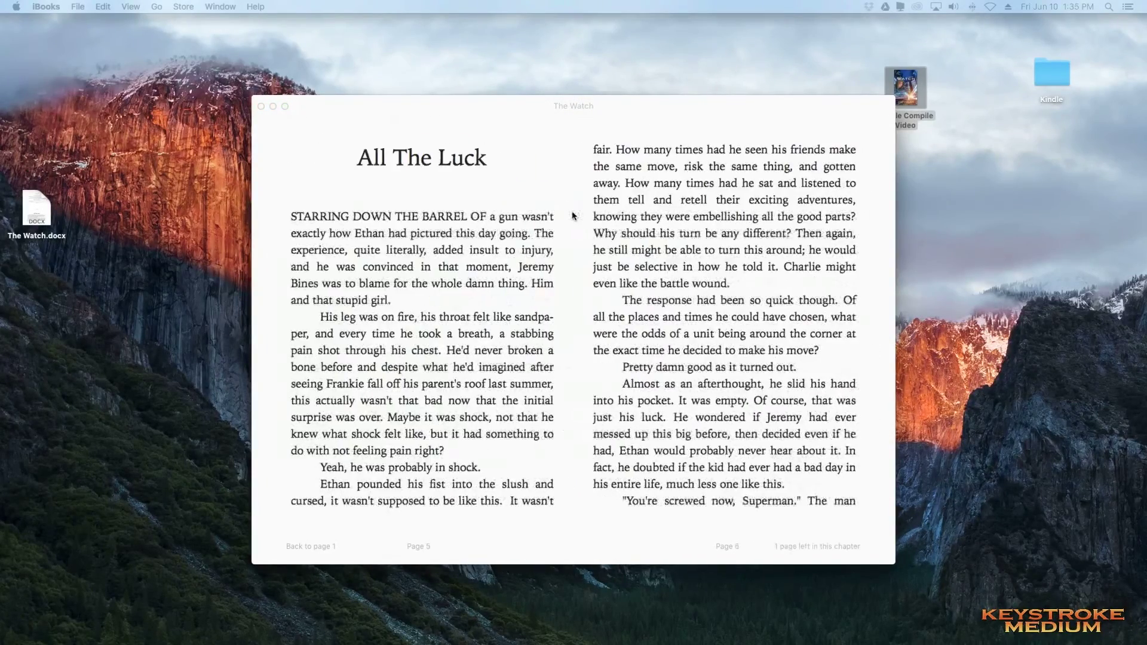
{"action": "key", "text": "Right"}
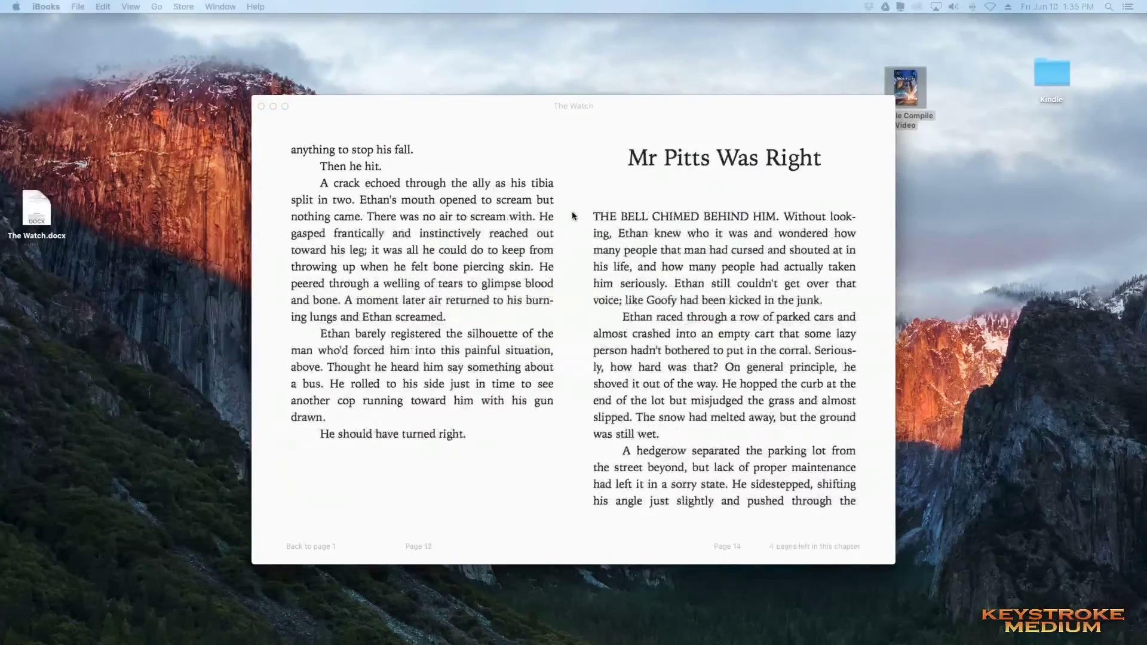
{"action": "key", "text": "Left"}
{"action": "key", "text": "Left"}
{"action": "key", "text": "Left"}
{"action": "key", "text": "Left"}
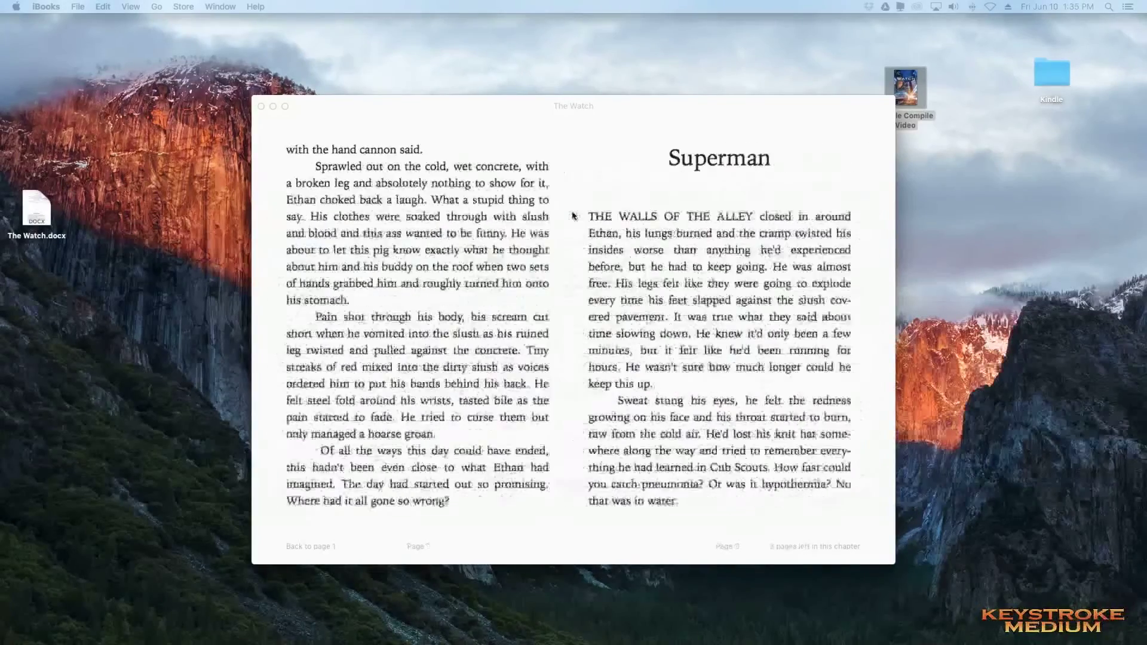
{"action": "key", "text": "Left"}
{"action": "key", "text": "Left"}
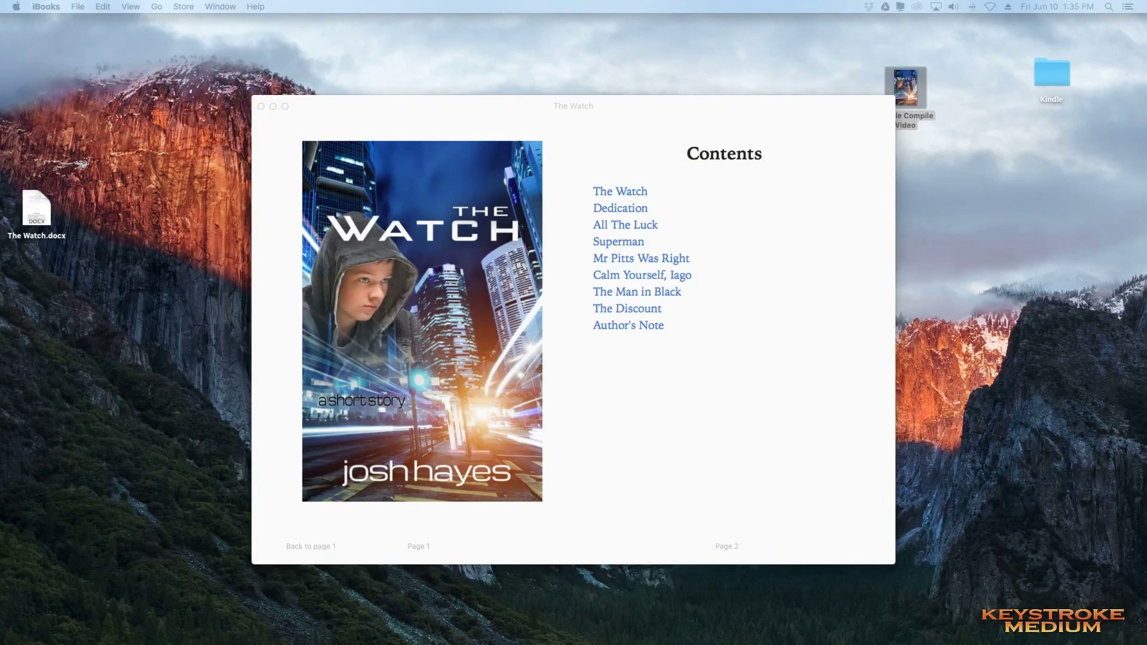
{"action": "left_click", "coordinate": [445, 109]}
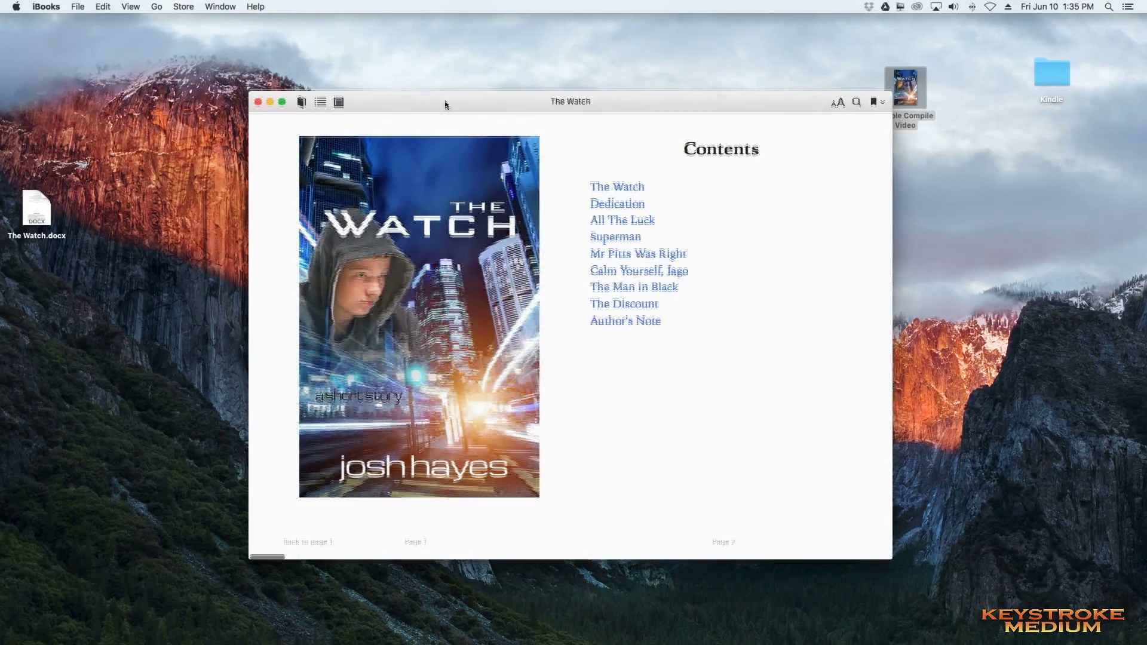